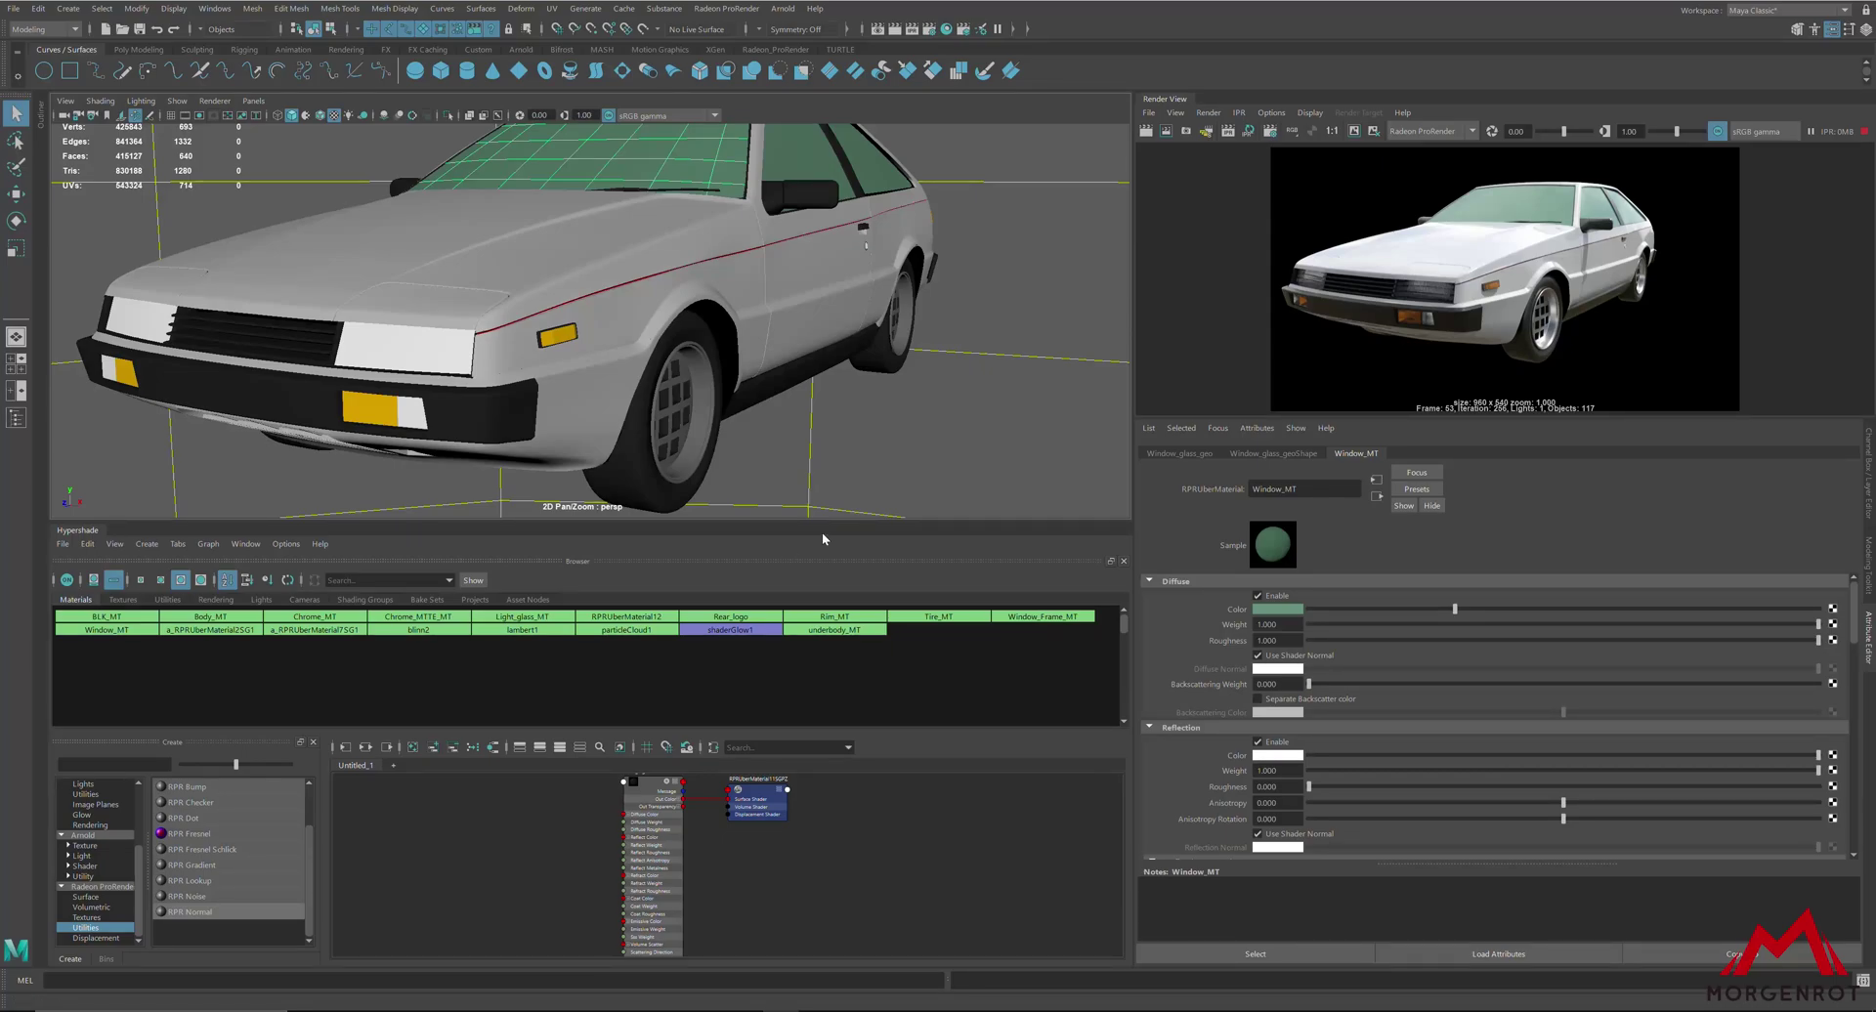
Step: Browse the node creation list, collapsing the Maya category and showing the Radeon ProRender surface materials
{"action": "left_click", "coordinate": [848, 467]}
{"action": "scroll", "coordinate": [88, 860], "scroll_direction": "up", "scroll_amount": 1}
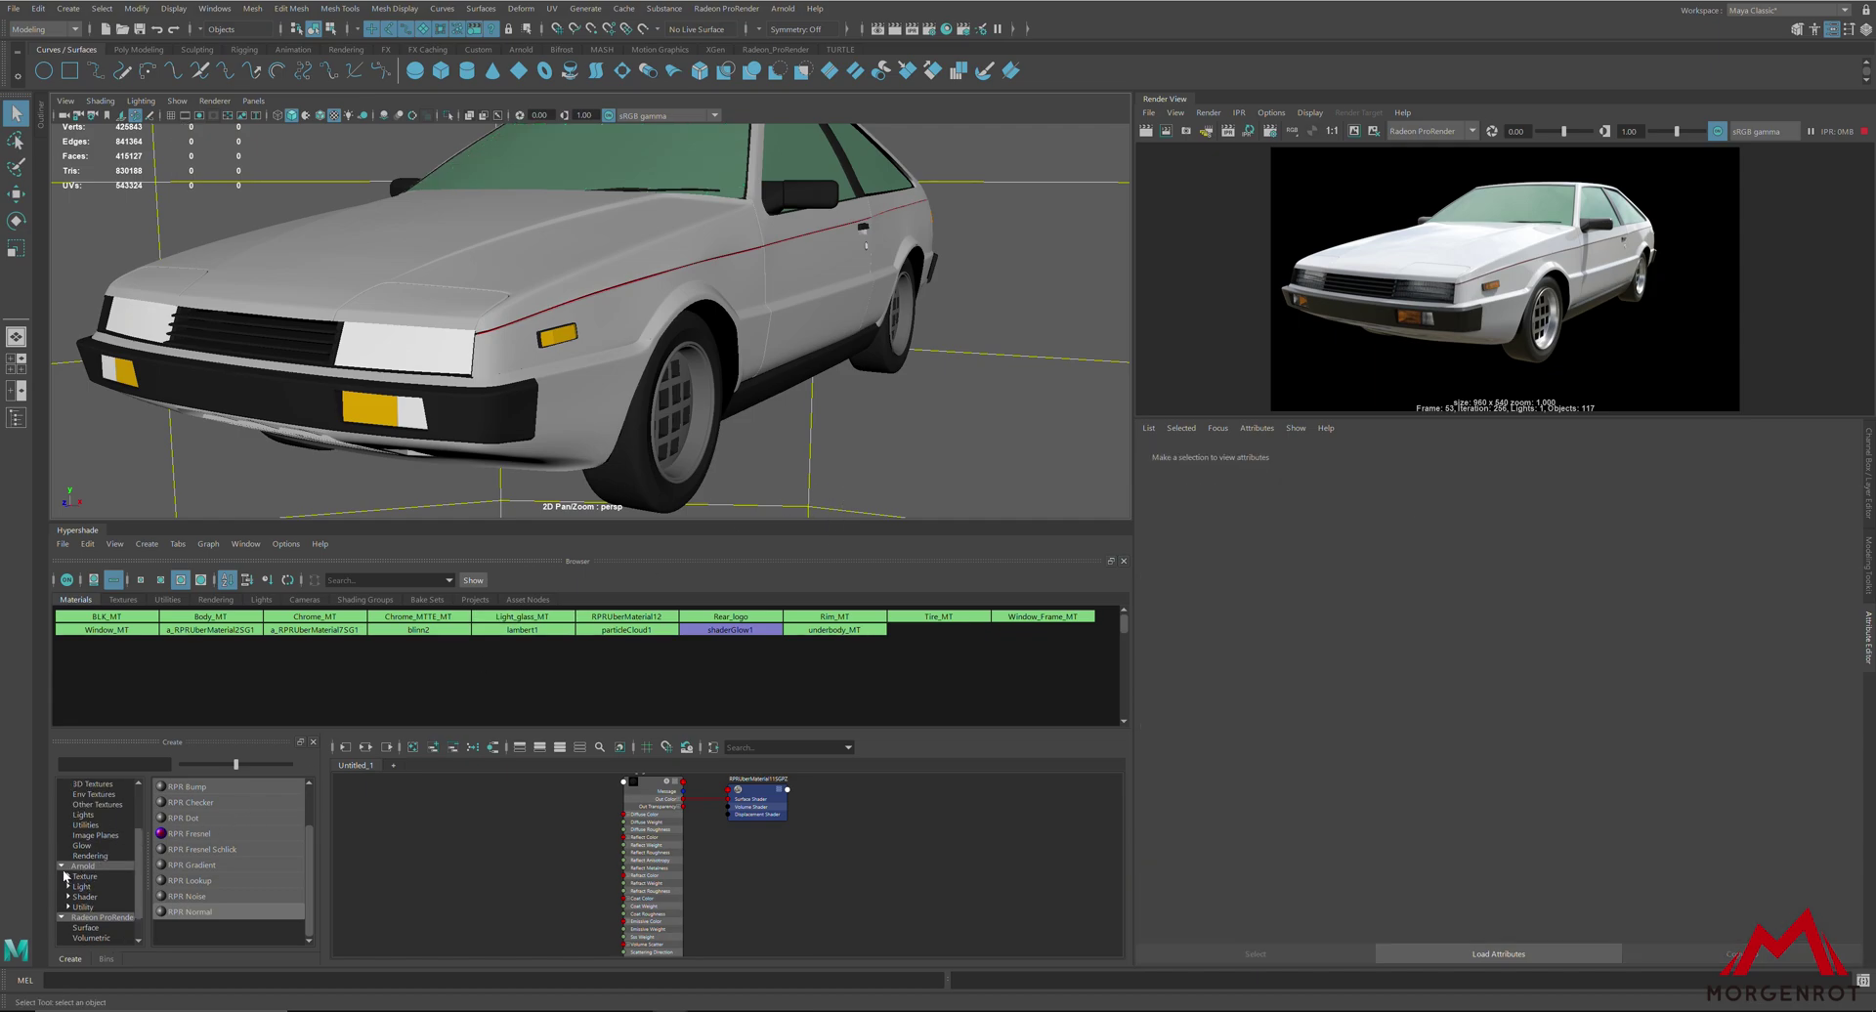
{"action": "scroll", "coordinate": [69, 874], "scroll_direction": "up", "scroll_amount": 3}
{"action": "left_click", "coordinate": [85, 815]}
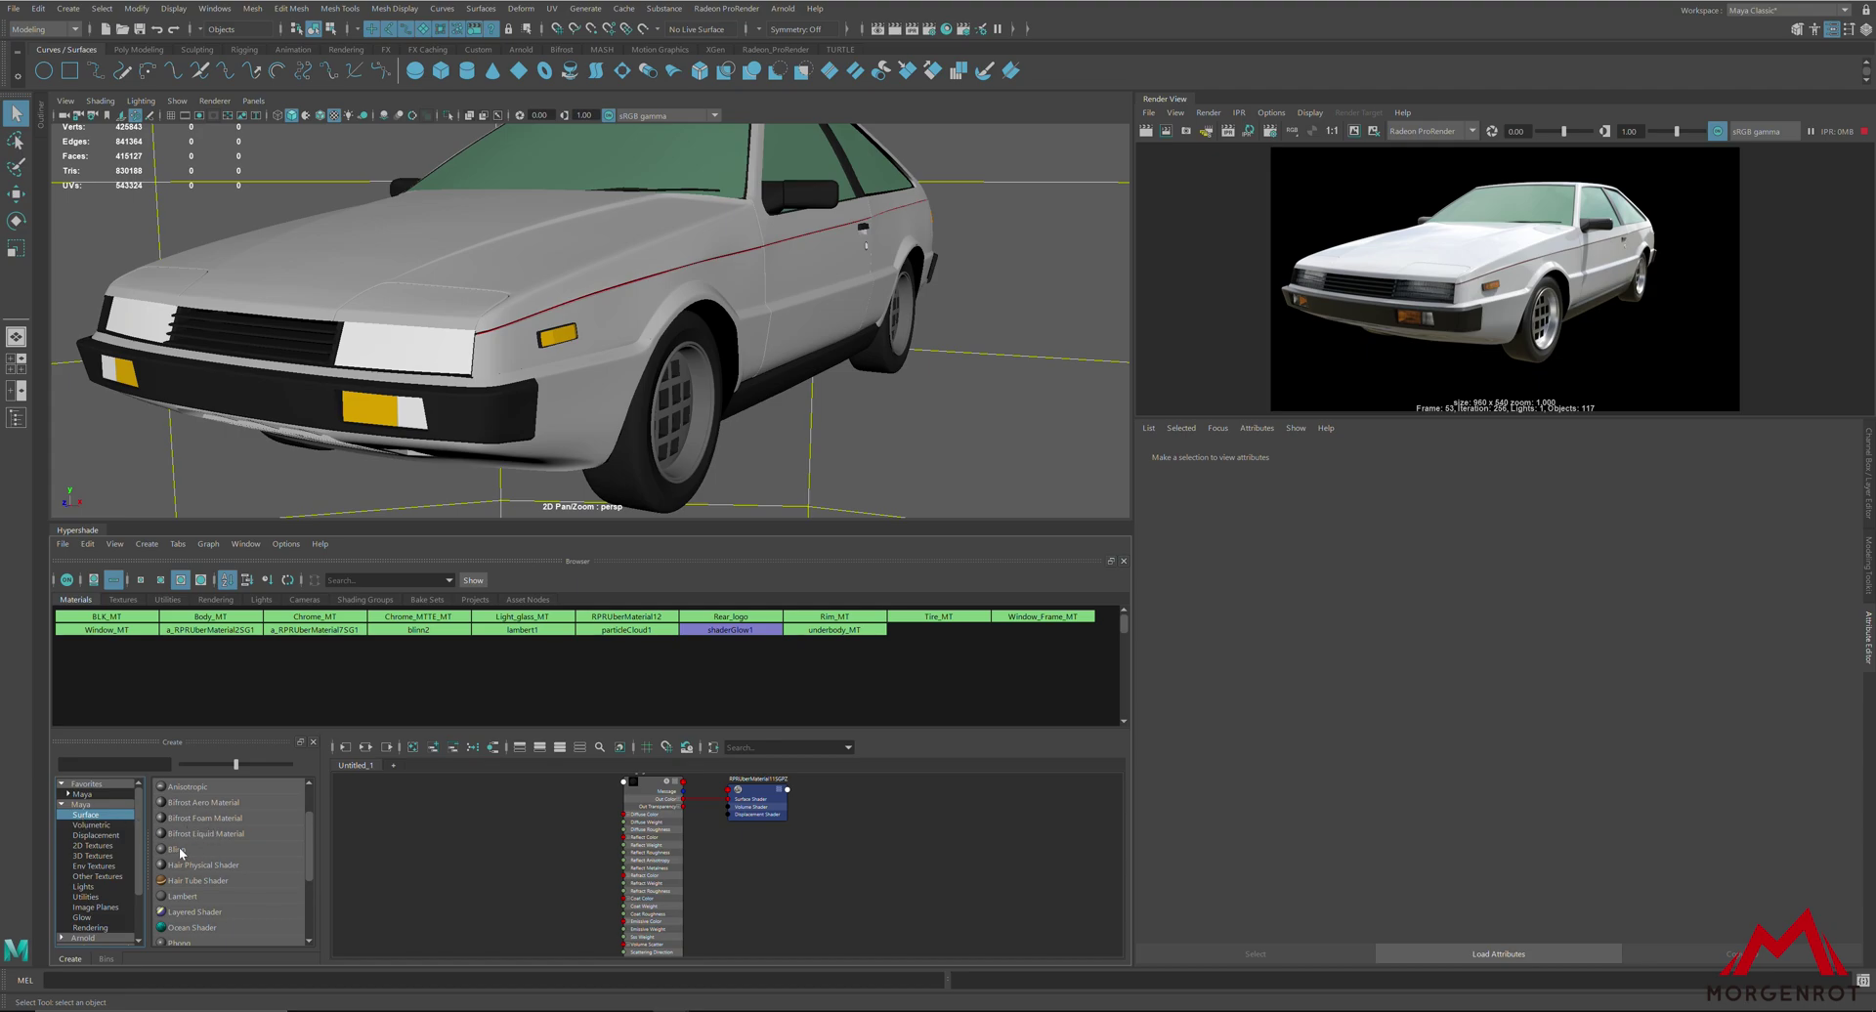
{"action": "scroll", "coordinate": [186, 895], "scroll_direction": "down", "scroll_amount": 2}
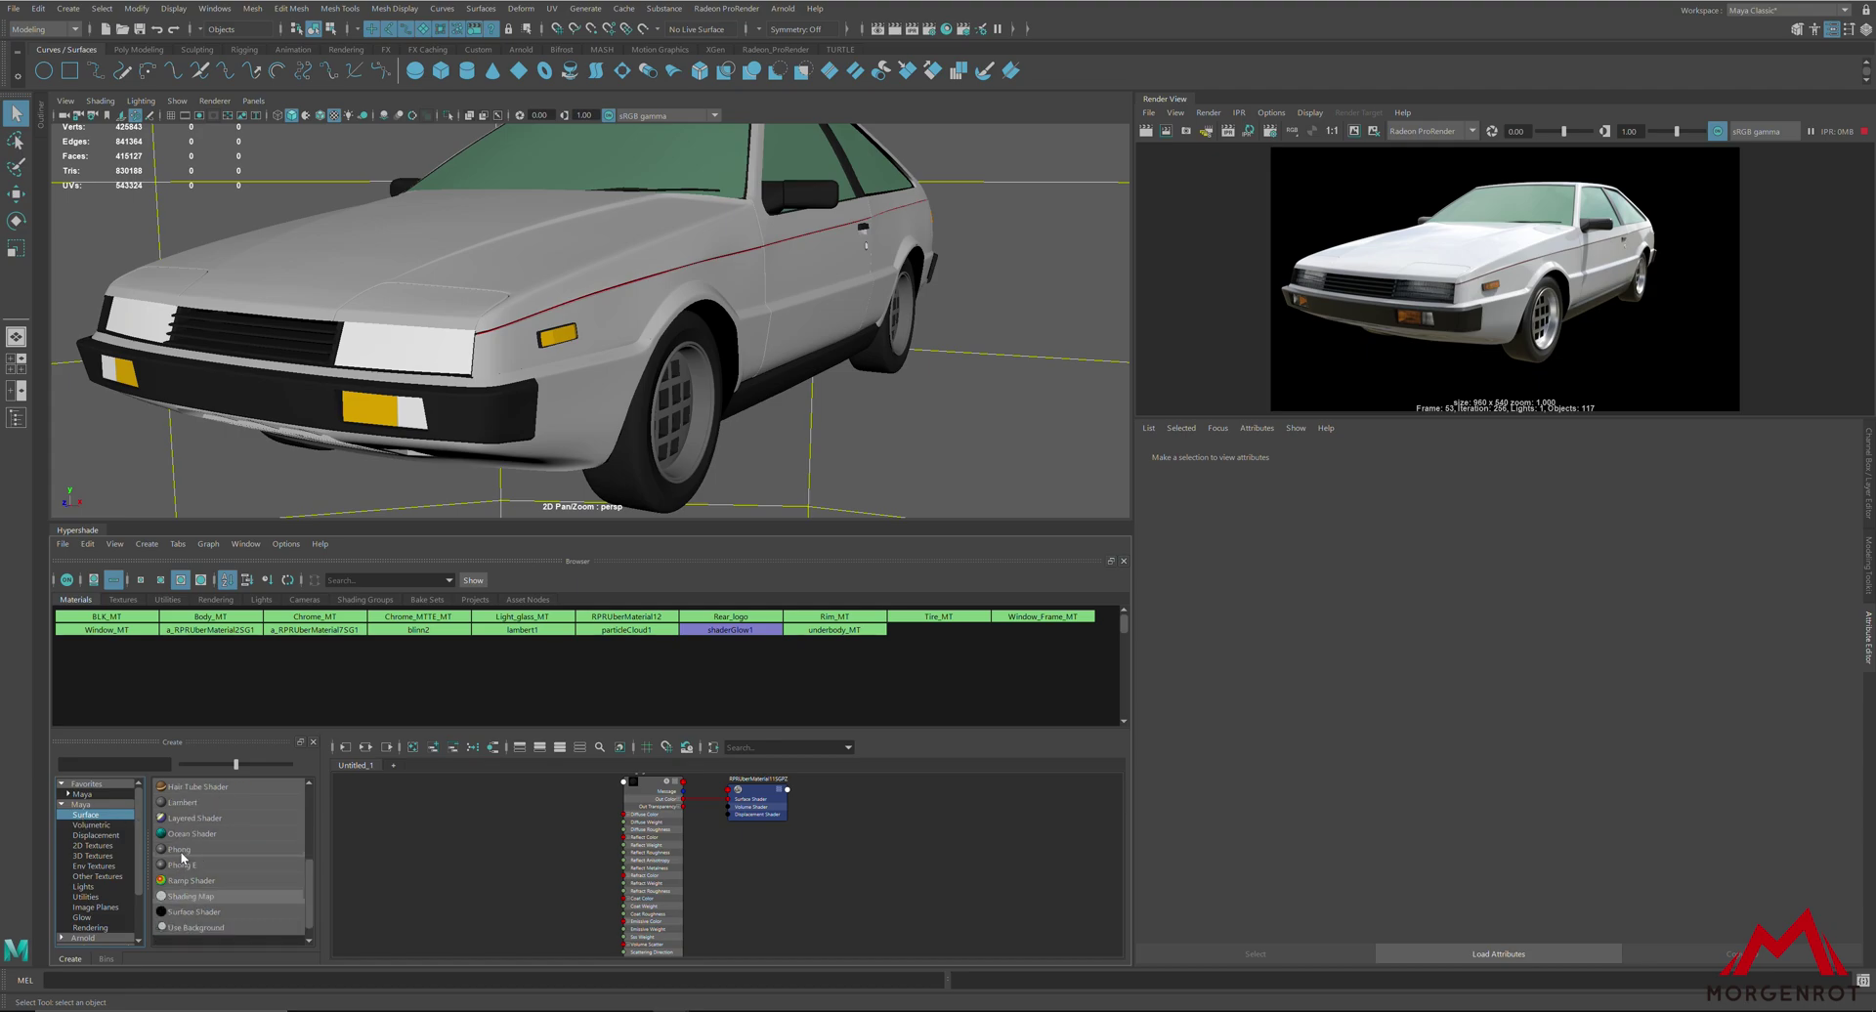
{"action": "left_click", "coordinate": [74, 806]}
{"action": "left_click", "coordinate": [62, 804]}
{"action": "left_click", "coordinate": [63, 824]}
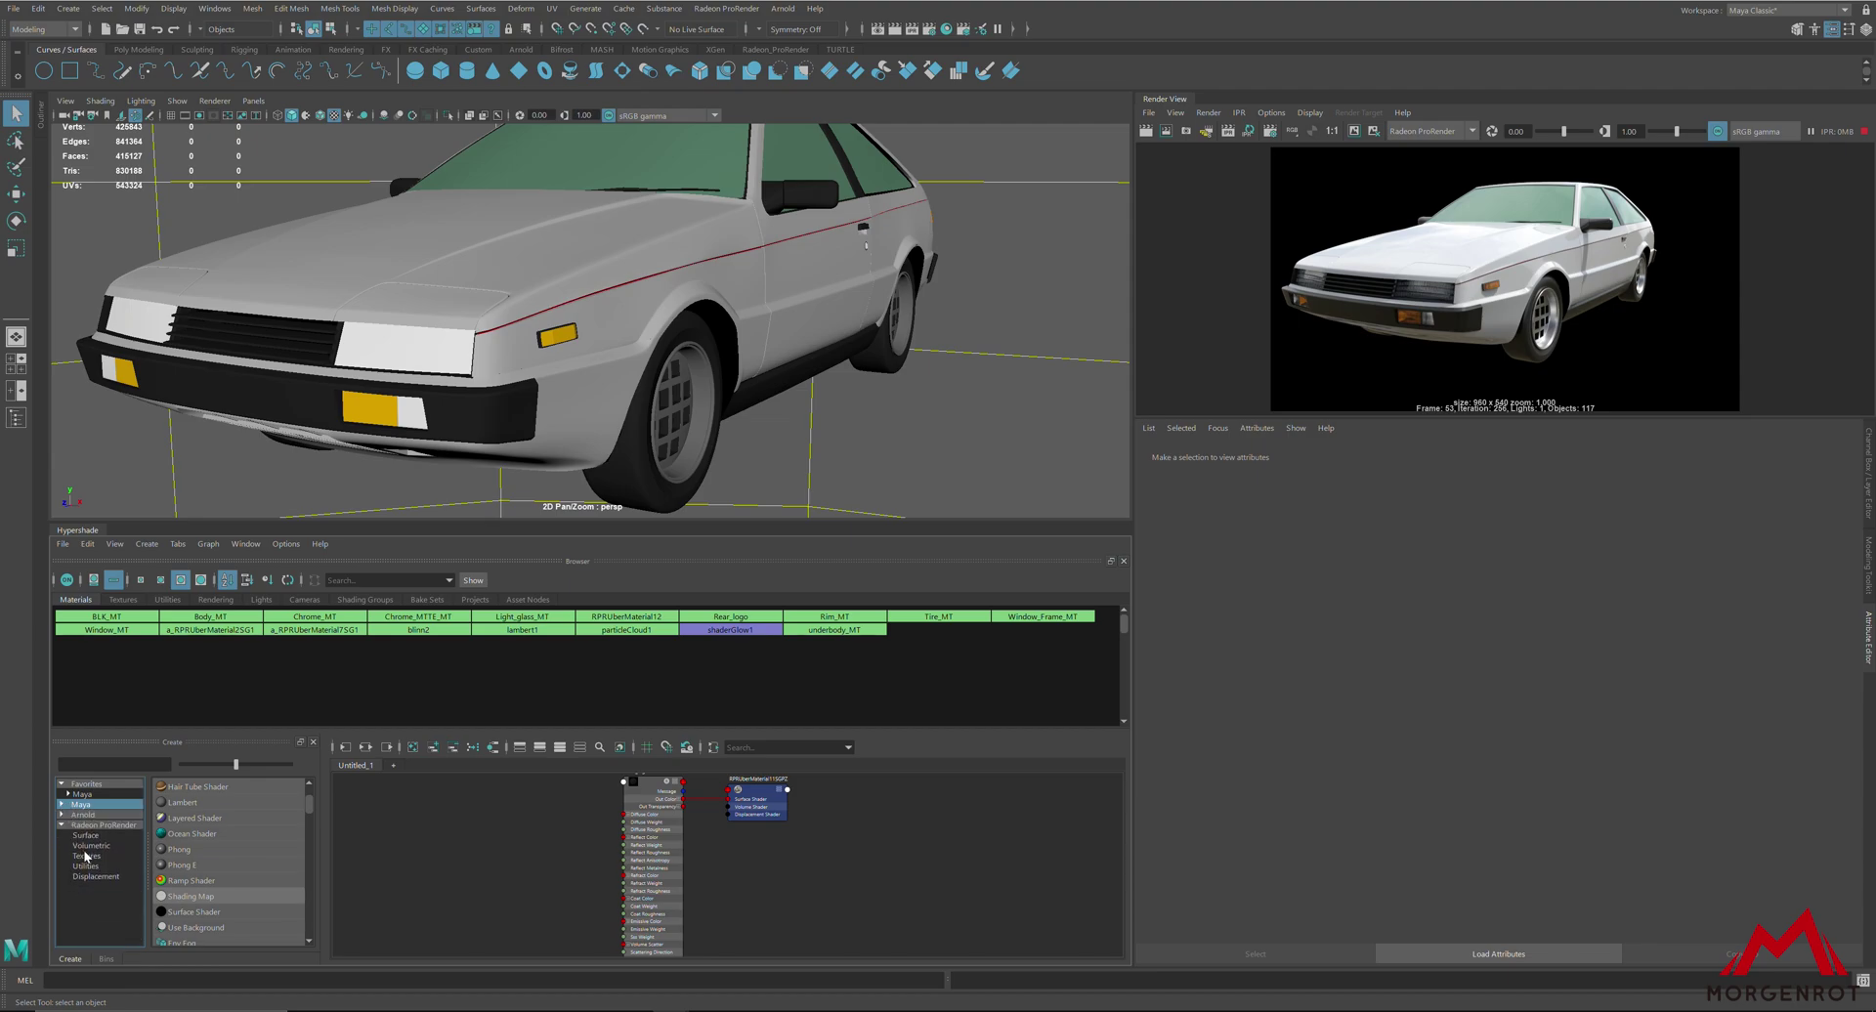
{"action": "left_click", "coordinate": [85, 836]}
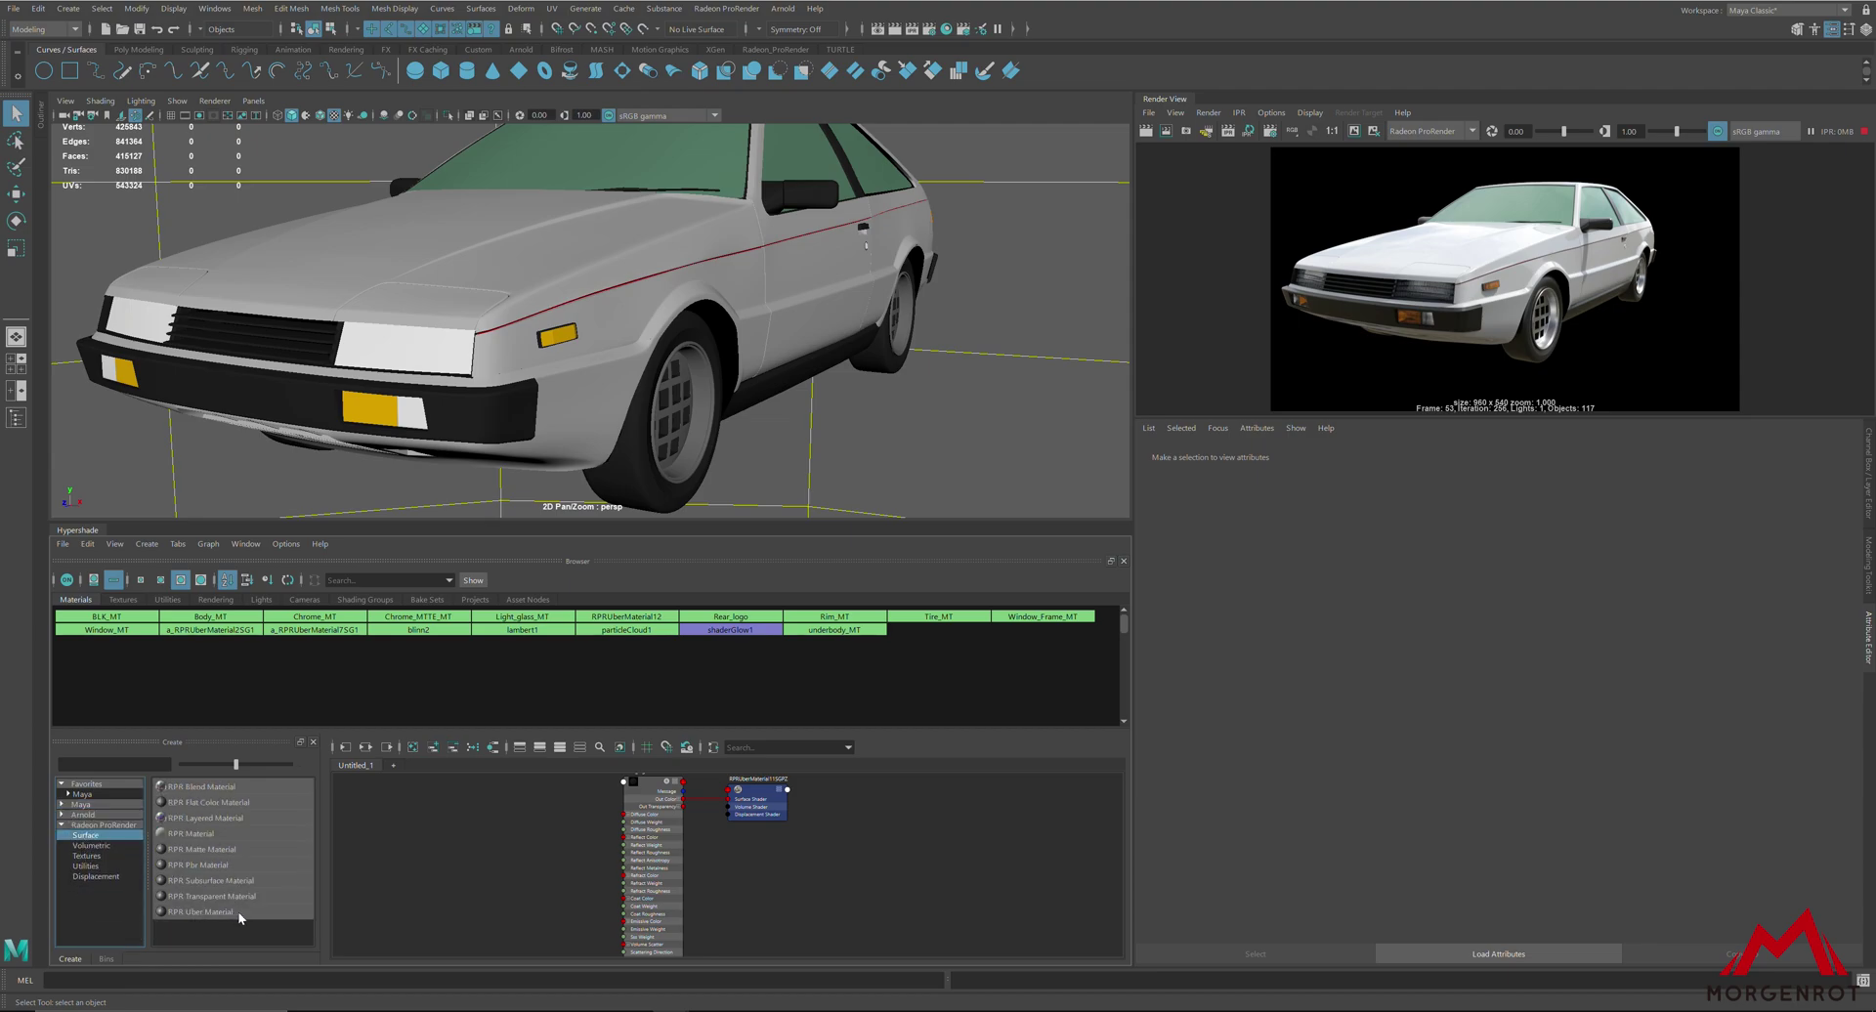
Step: Select the windshield glass and enable Refraction in its Window_MT material
{"action": "left_click", "coordinate": [688, 162]}
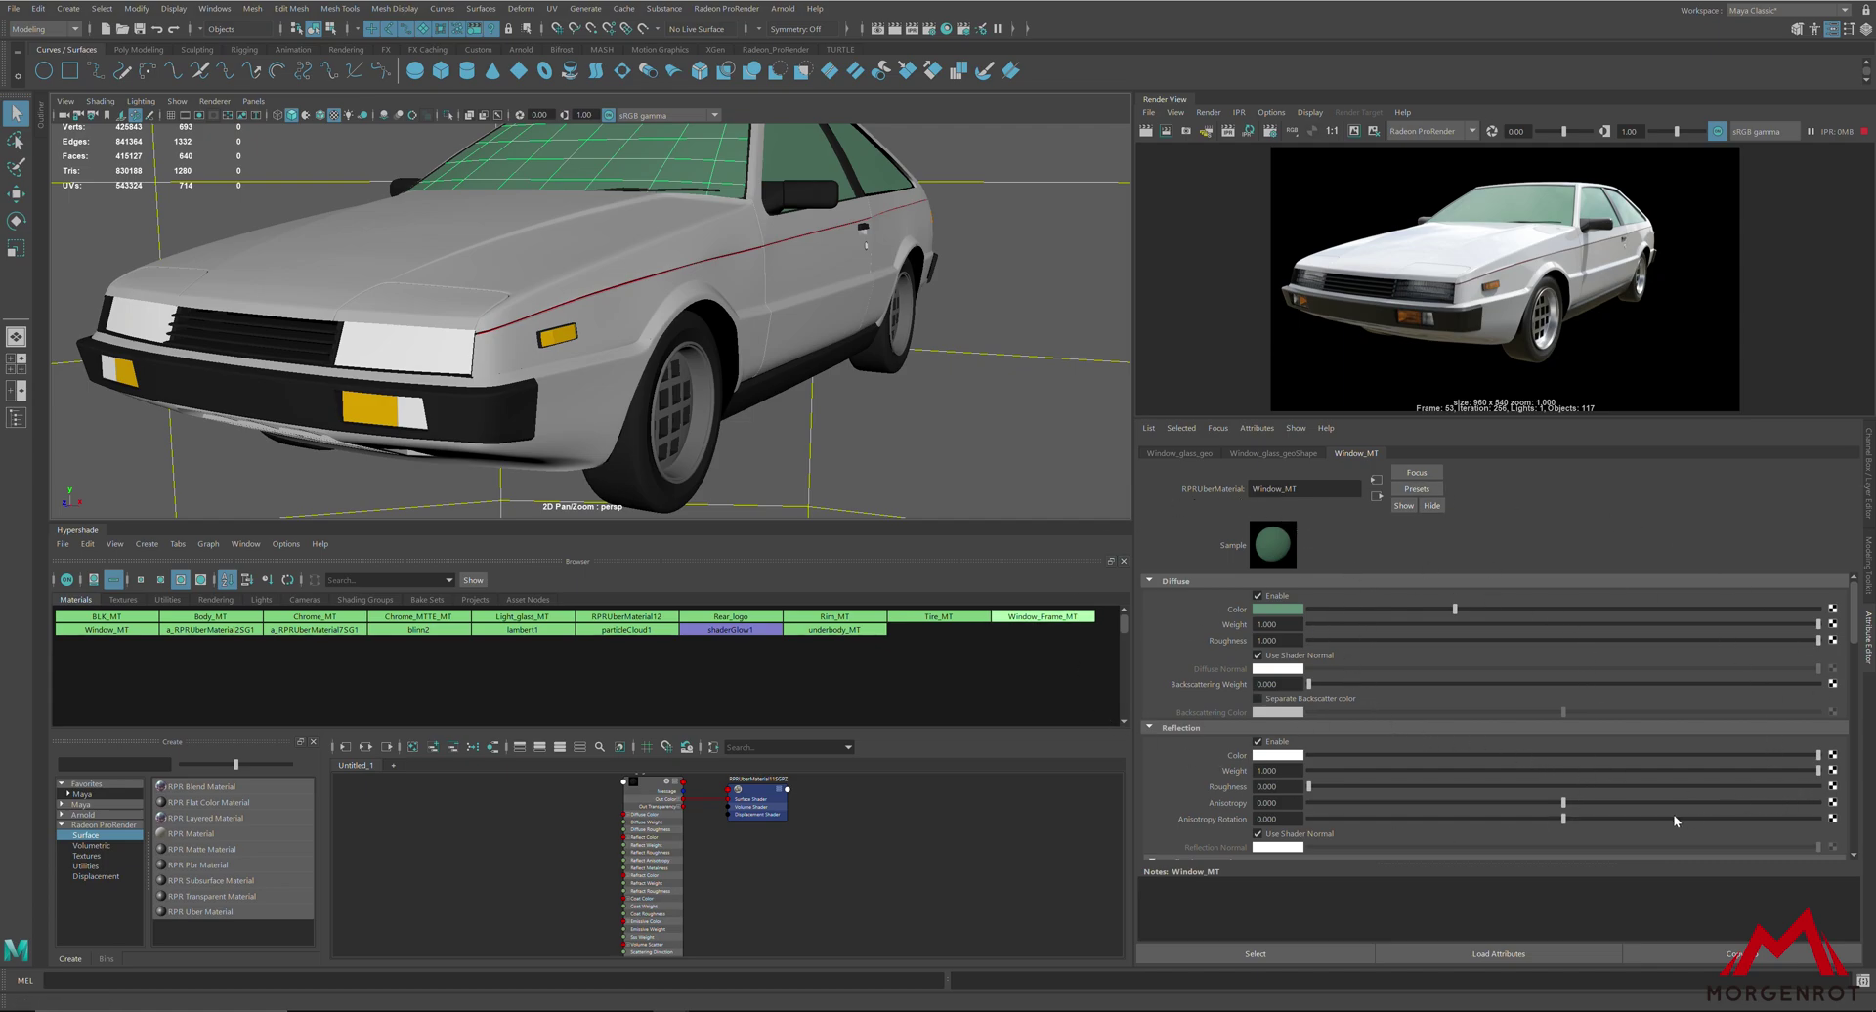
{"action": "scroll", "coordinate": [1463, 765], "scroll_direction": "down", "scroll_amount": 5}
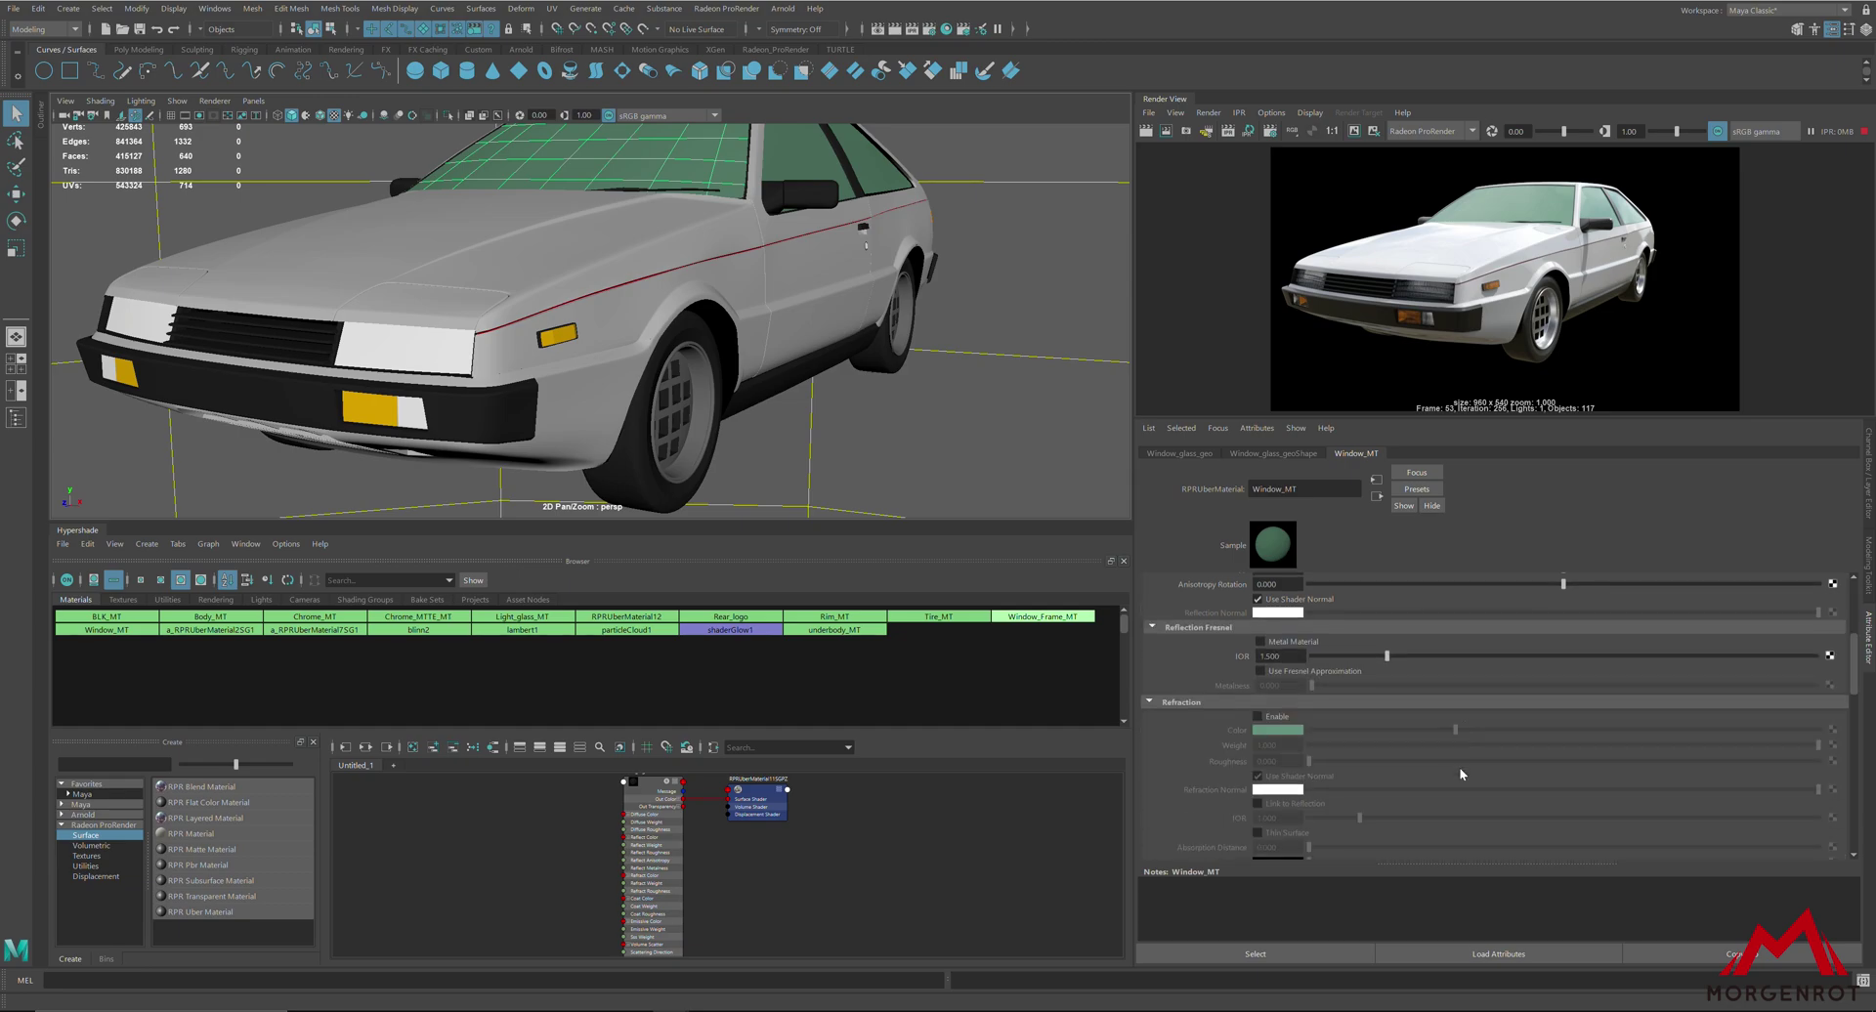
{"action": "scroll", "coordinate": [1270, 722], "scroll_direction": "down", "scroll_amount": 8}
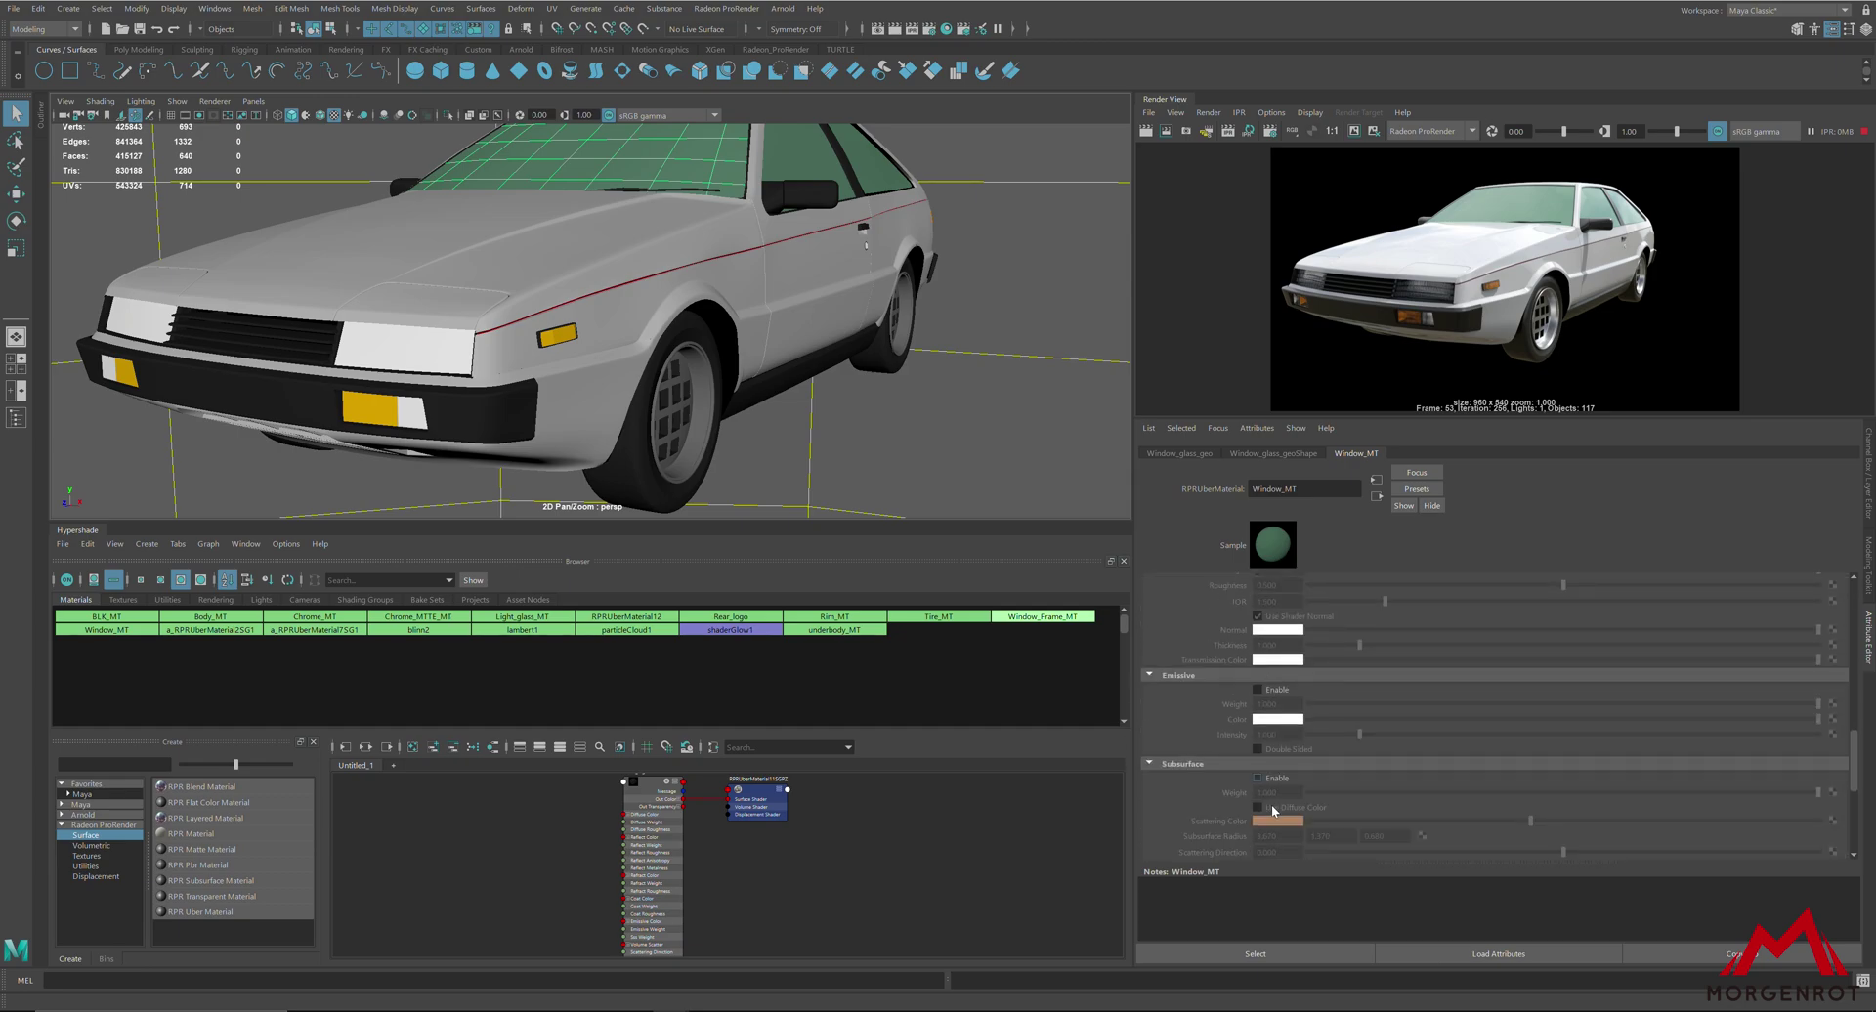
{"action": "scroll", "coordinate": [1280, 762], "scroll_direction": "down", "scroll_amount": 5}
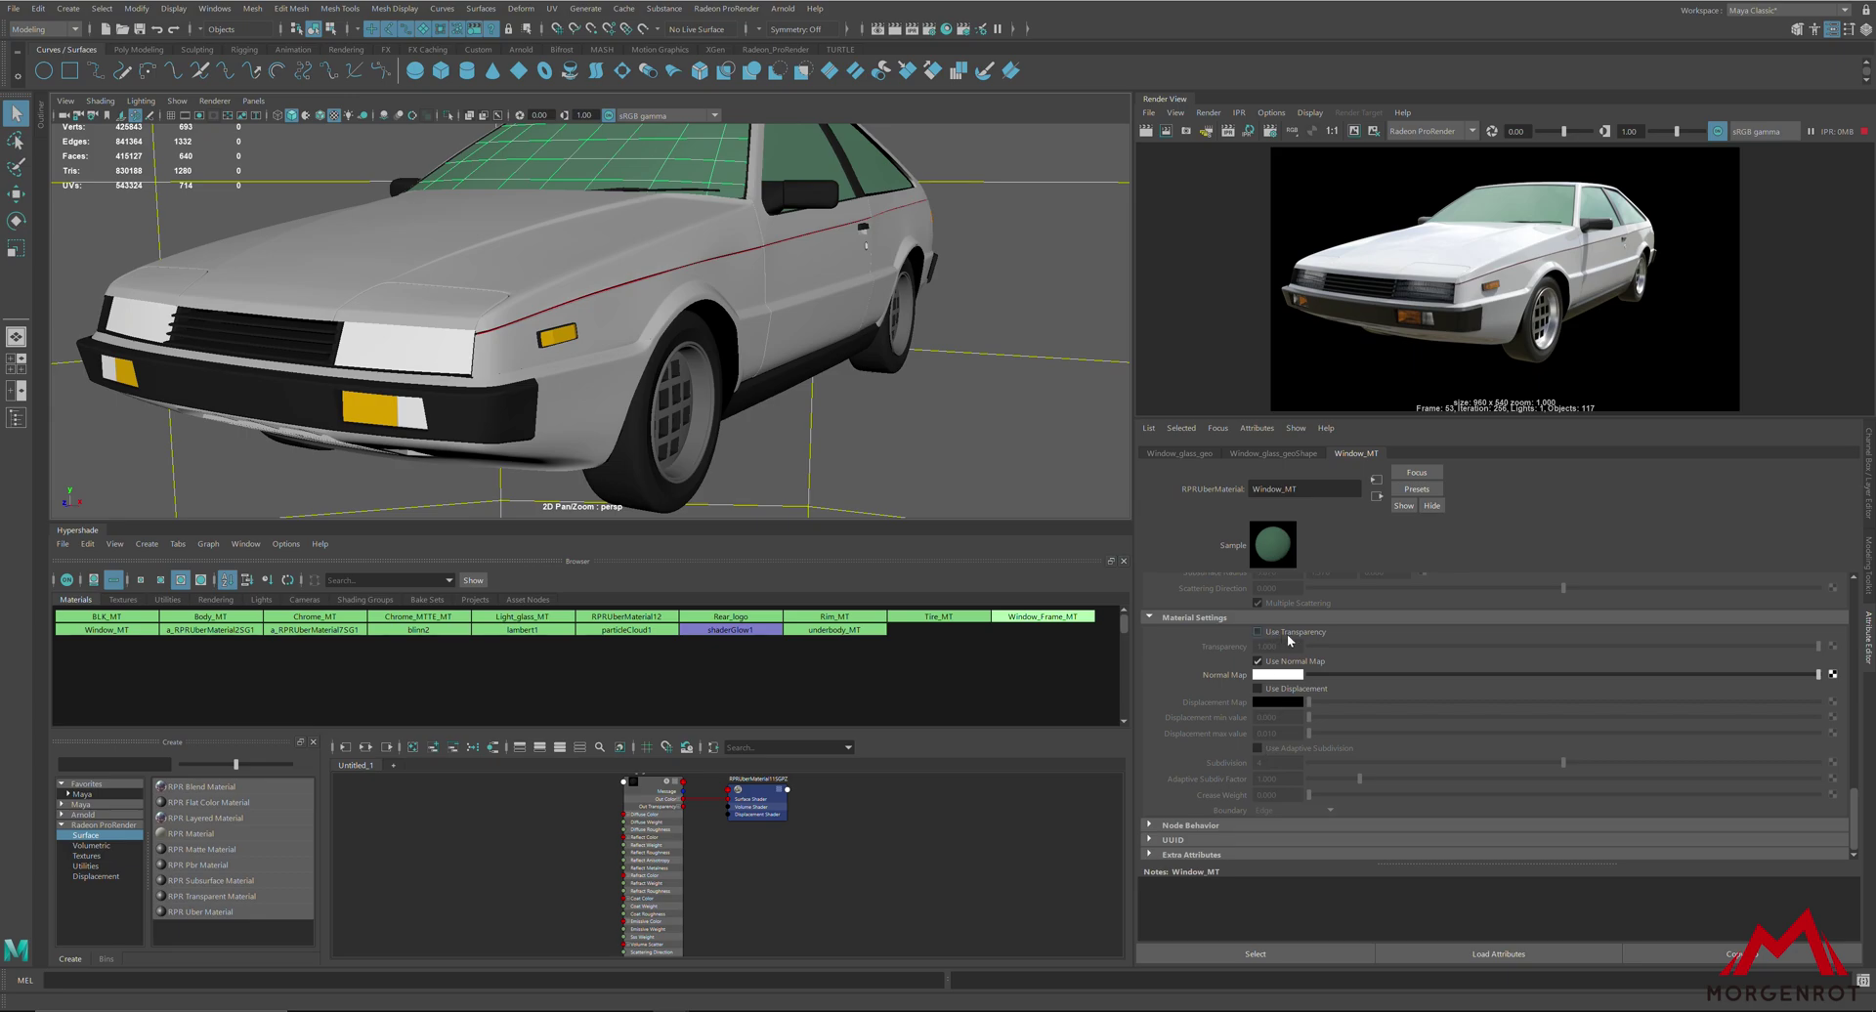
{"action": "scroll", "coordinate": [1314, 754], "scroll_direction": "up", "scroll_amount": 12}
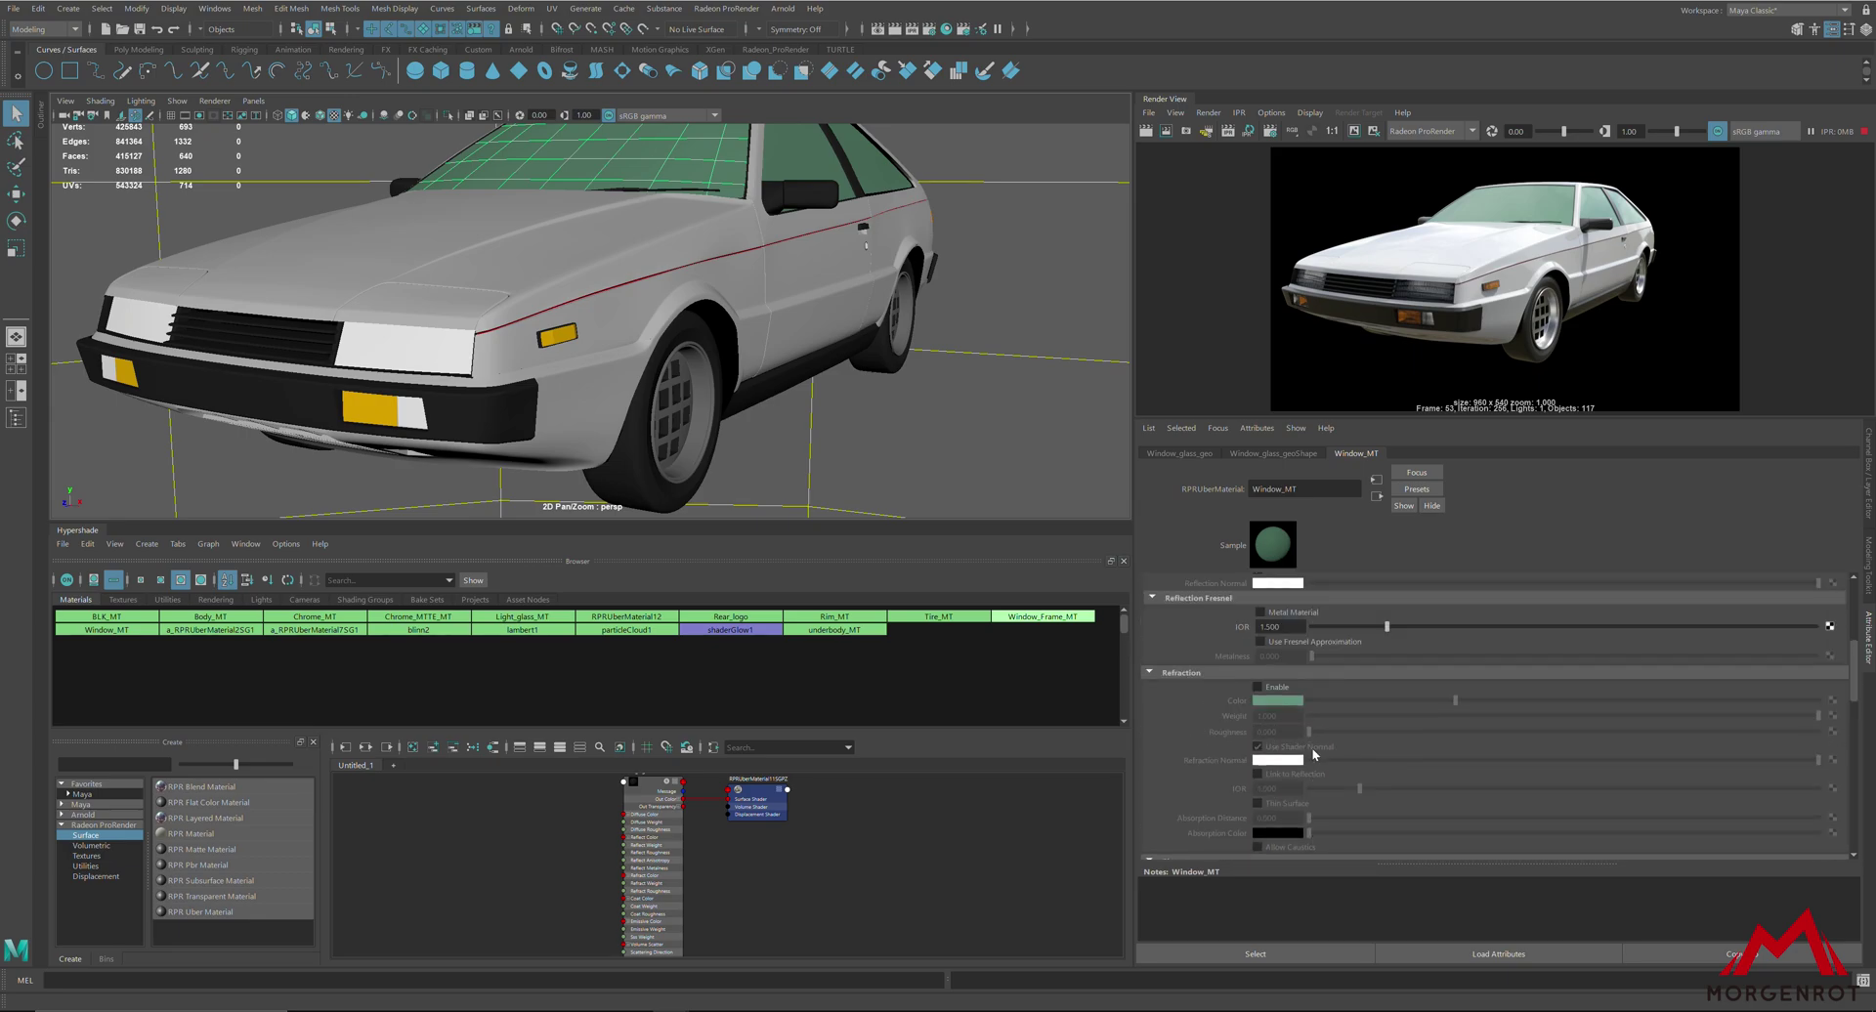
{"action": "scroll", "coordinate": [1266, 686], "scroll_direction": "up", "scroll_amount": 2}
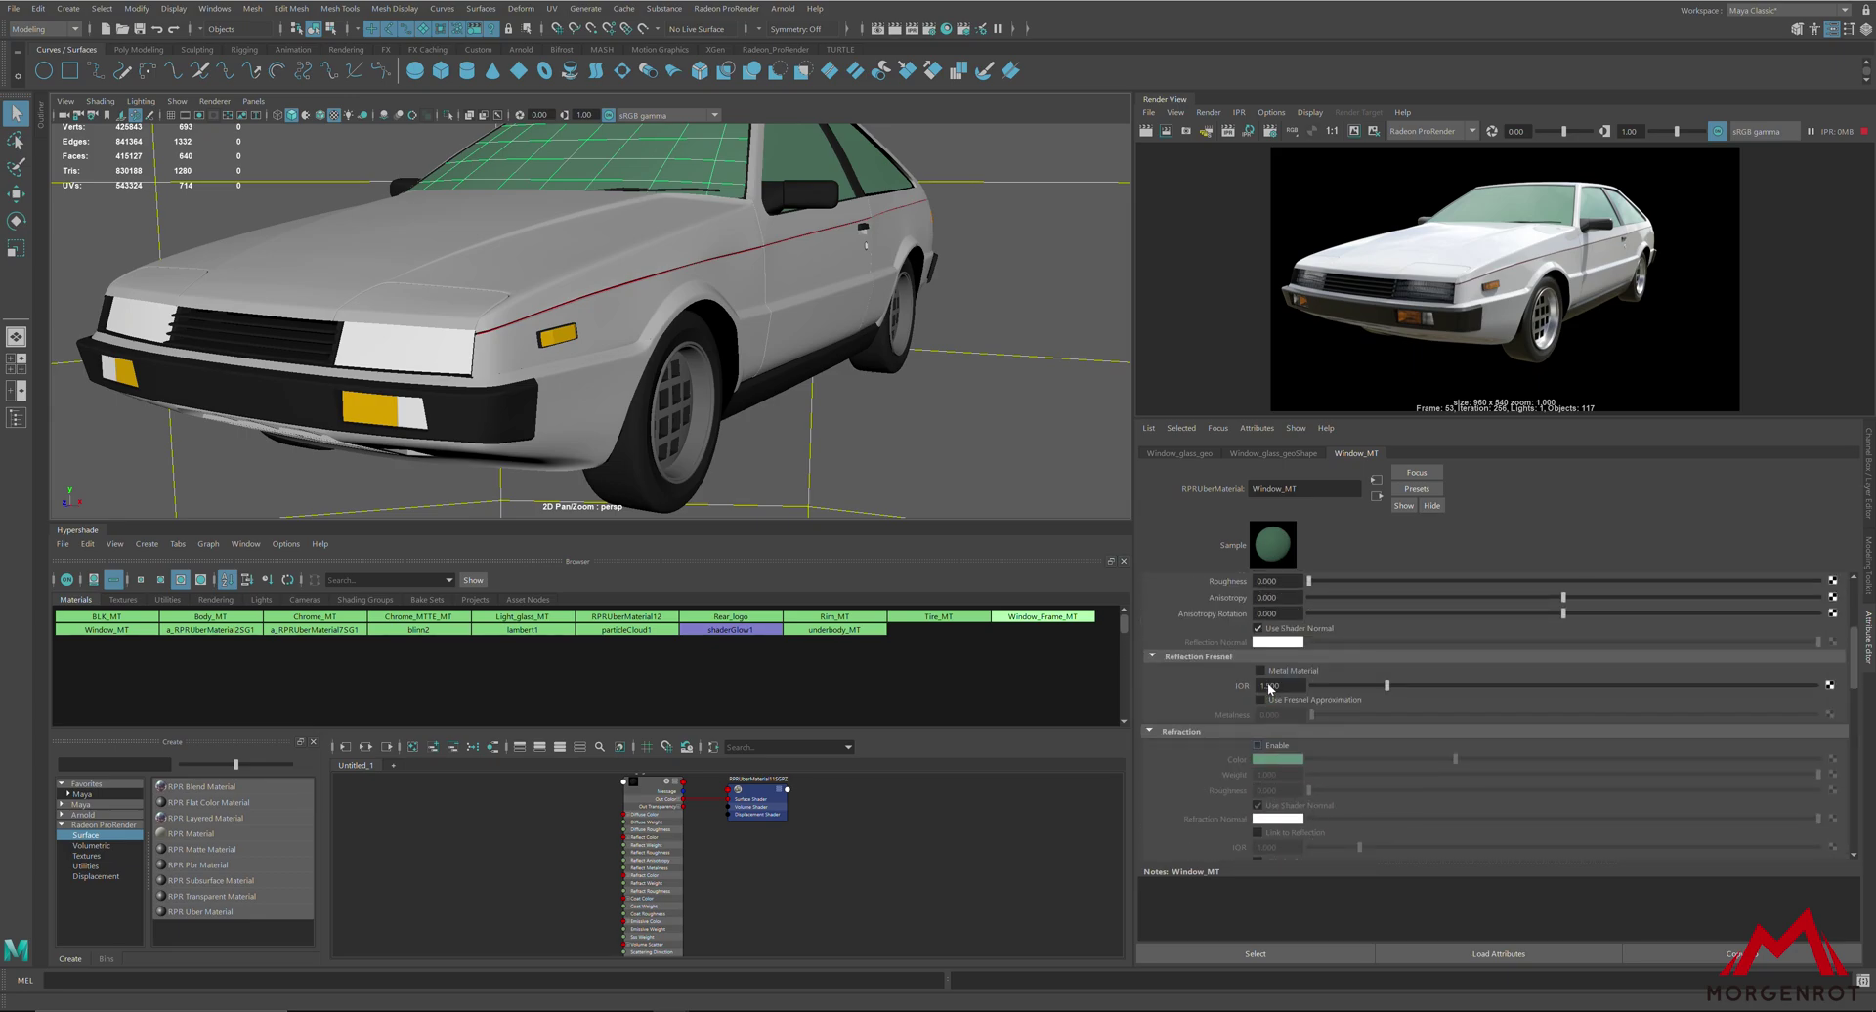
{"action": "scroll", "coordinate": [1263, 665], "scroll_direction": "up", "scroll_amount": 3}
{"action": "scroll", "coordinate": [1250, 743], "scroll_direction": "down", "scroll_amount": 6}
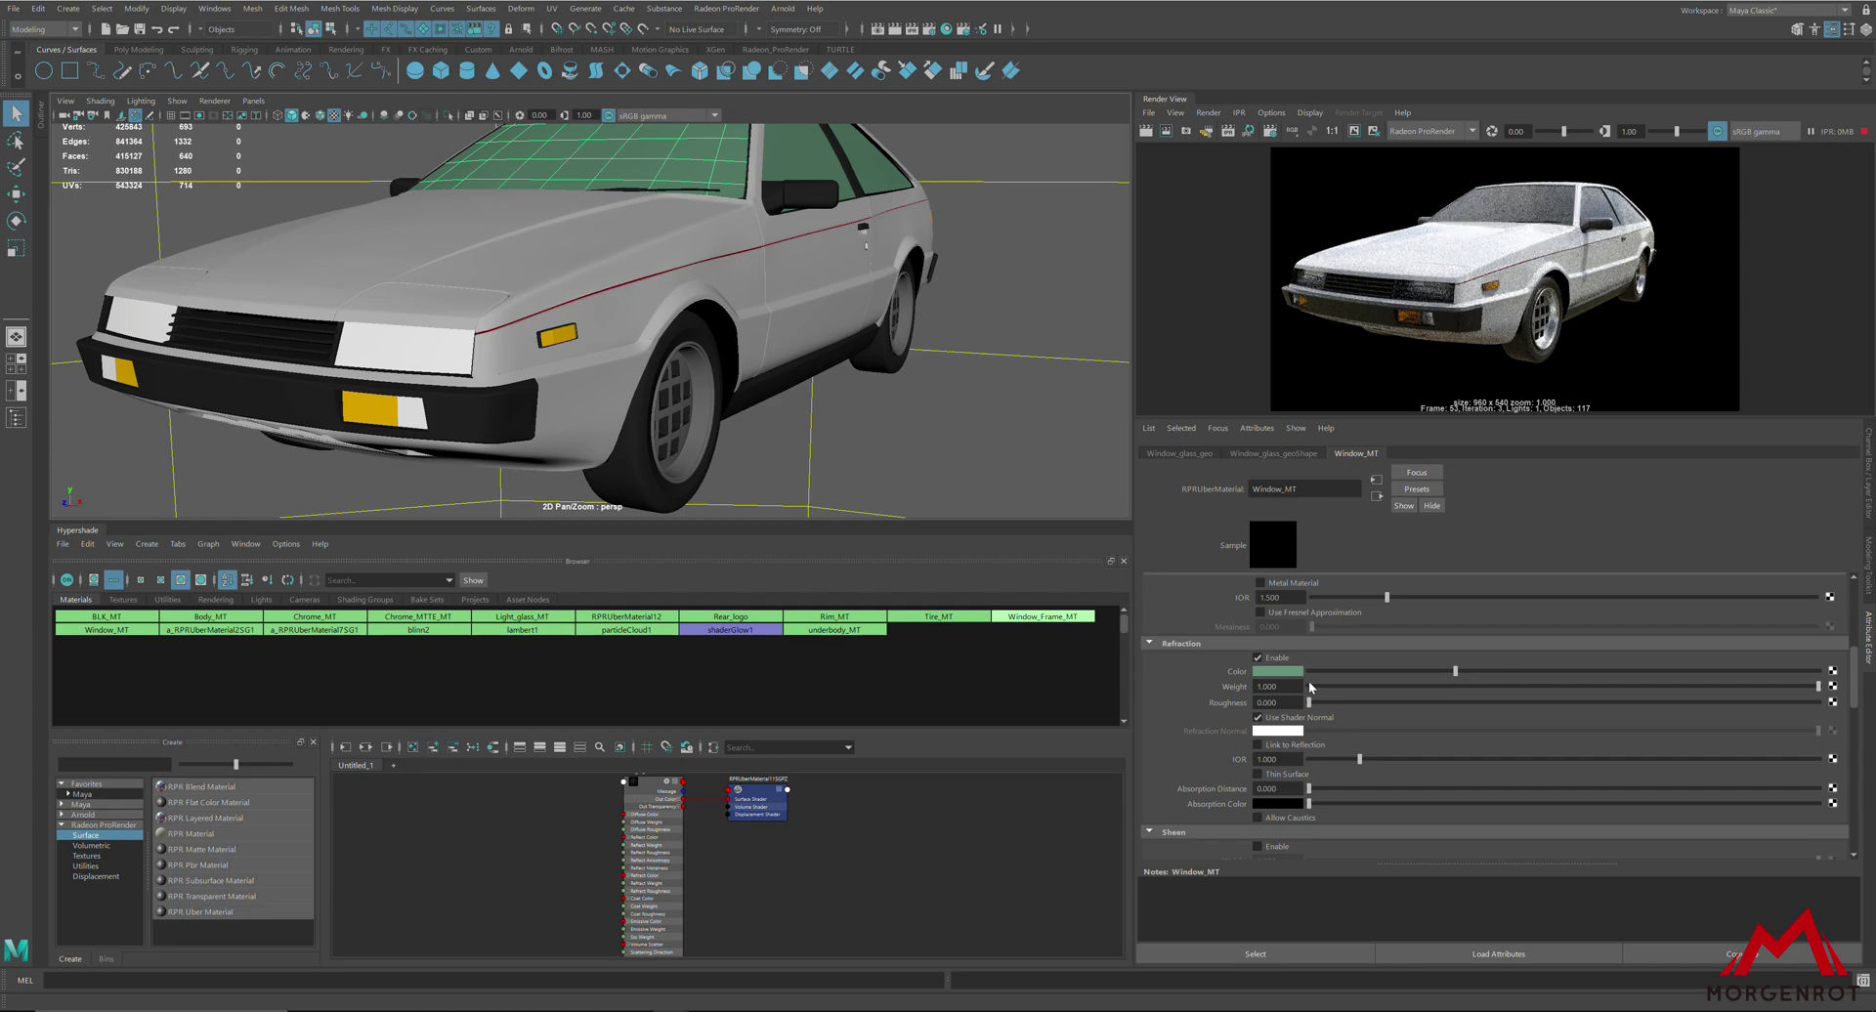
Step: Lighten the refraction color of Window_MT to white, inspect the windshield up close, and undo the last color adjustment
{"action": "left_click", "coordinate": [1290, 674]}
{"action": "left_click_drag", "start_coordinate": [1366, 760], "coordinate": [1252, 743]}
{"action": "scroll", "coordinate": [690, 255], "scroll_direction": "up", "scroll_amount": 3}
{"action": "middle_click_drag", "start_coordinate": [690, 255], "coordinate": [555, 392], "text": "alt"}
{"action": "scroll", "coordinate": [555, 389], "scroll_direction": "up", "scroll_amount": 3}
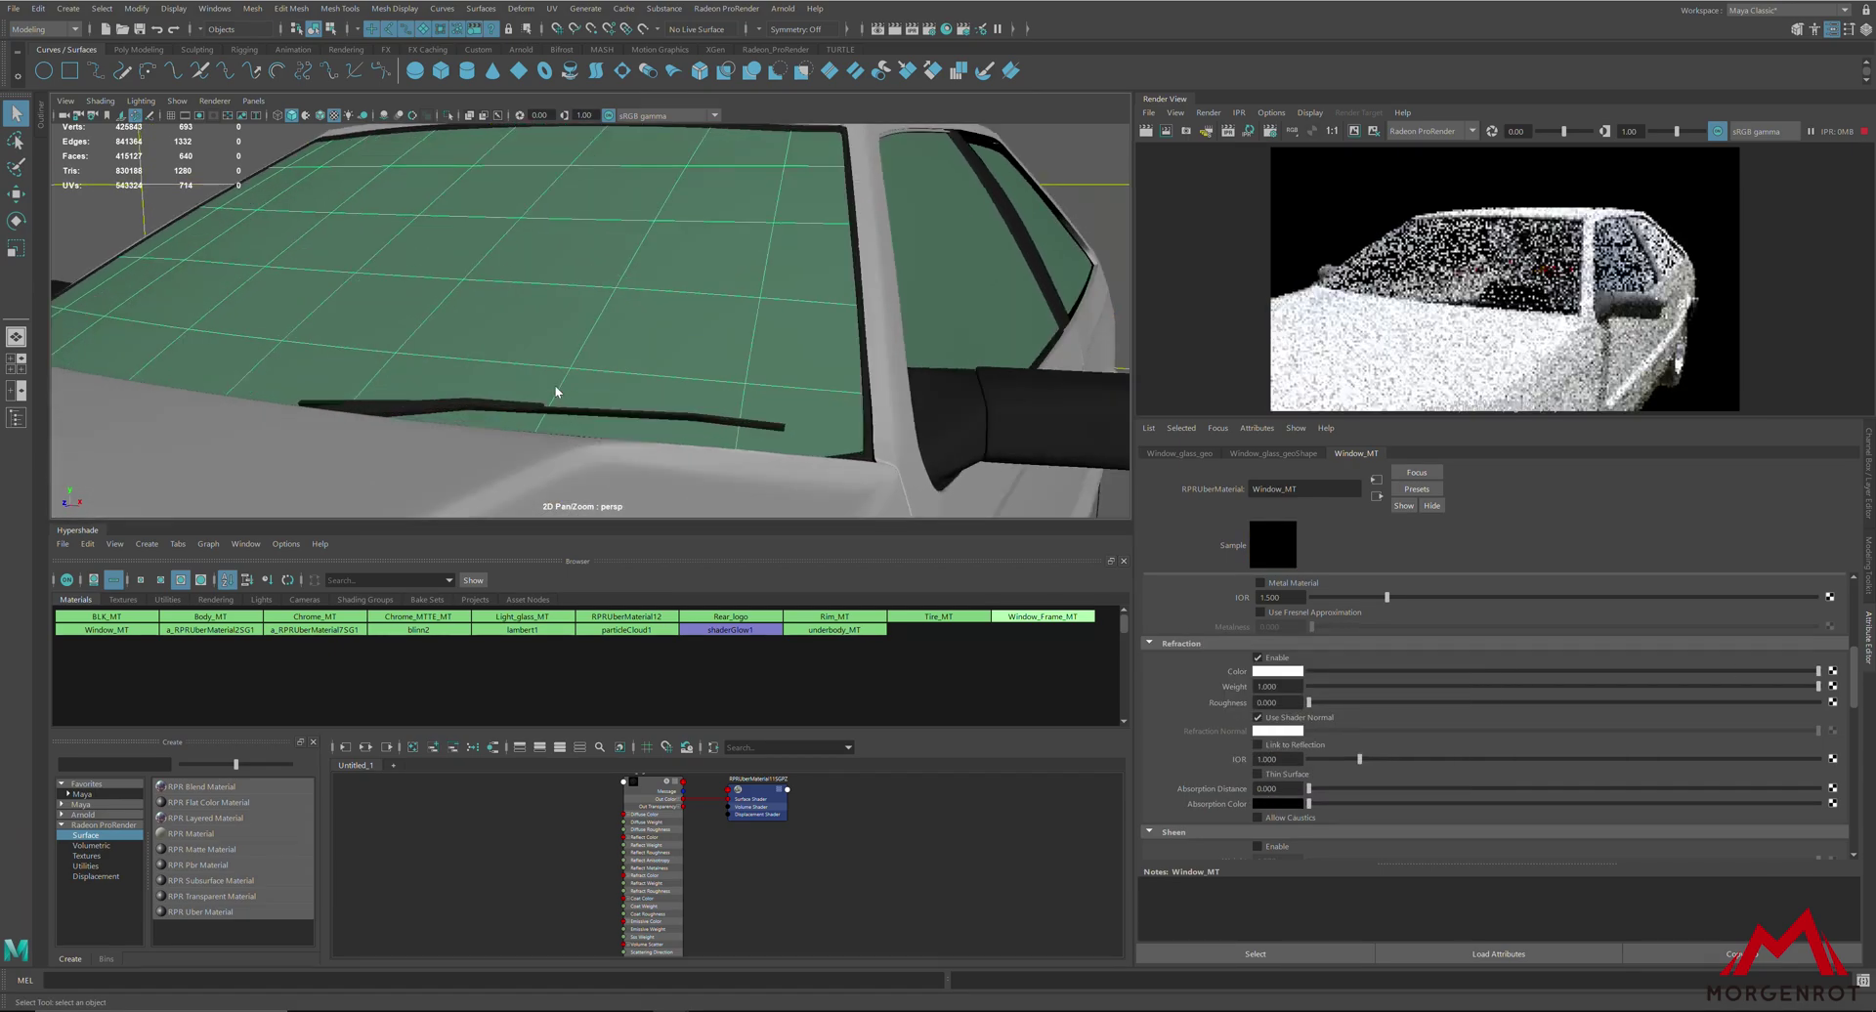
{"action": "left_click_drag", "start_coordinate": [554, 384], "coordinate": [560, 356], "text": "alt"}
{"action": "middle_click_drag", "start_coordinate": [559, 349], "coordinate": [559, 388], "text": "alt"}
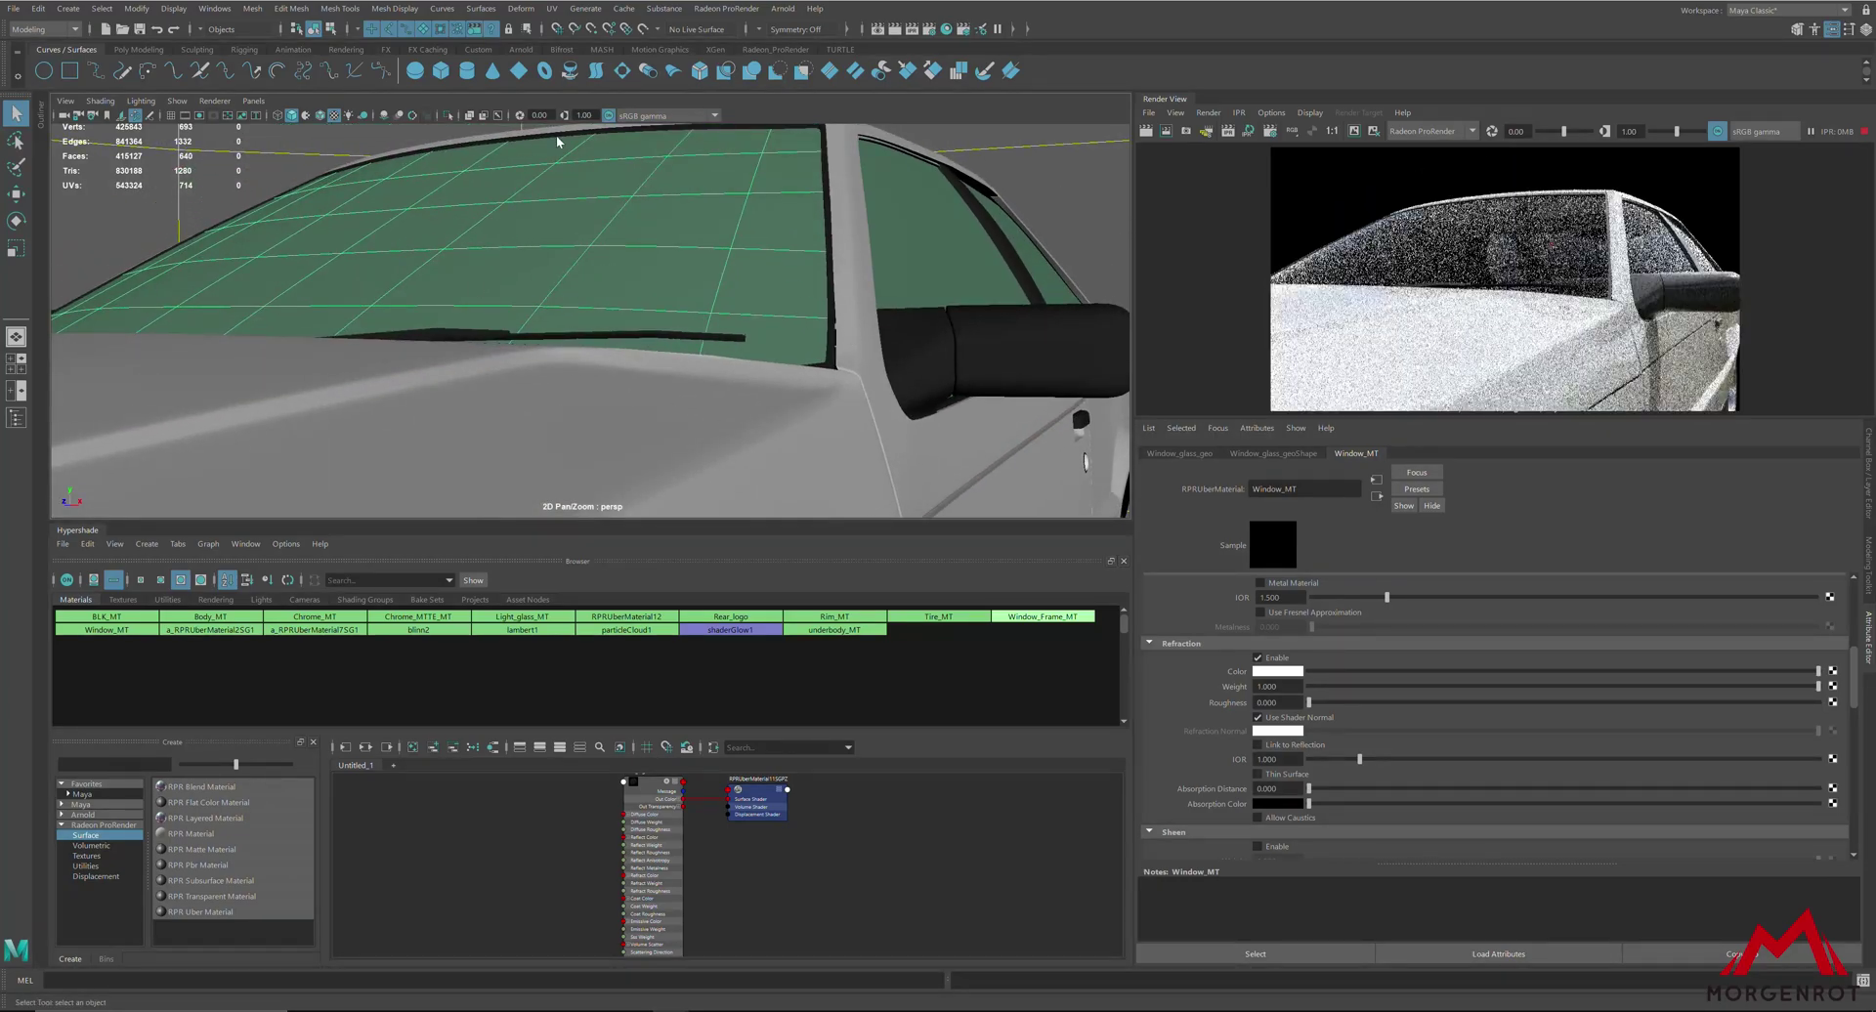
{"action": "key", "text": "ctrl+z"}
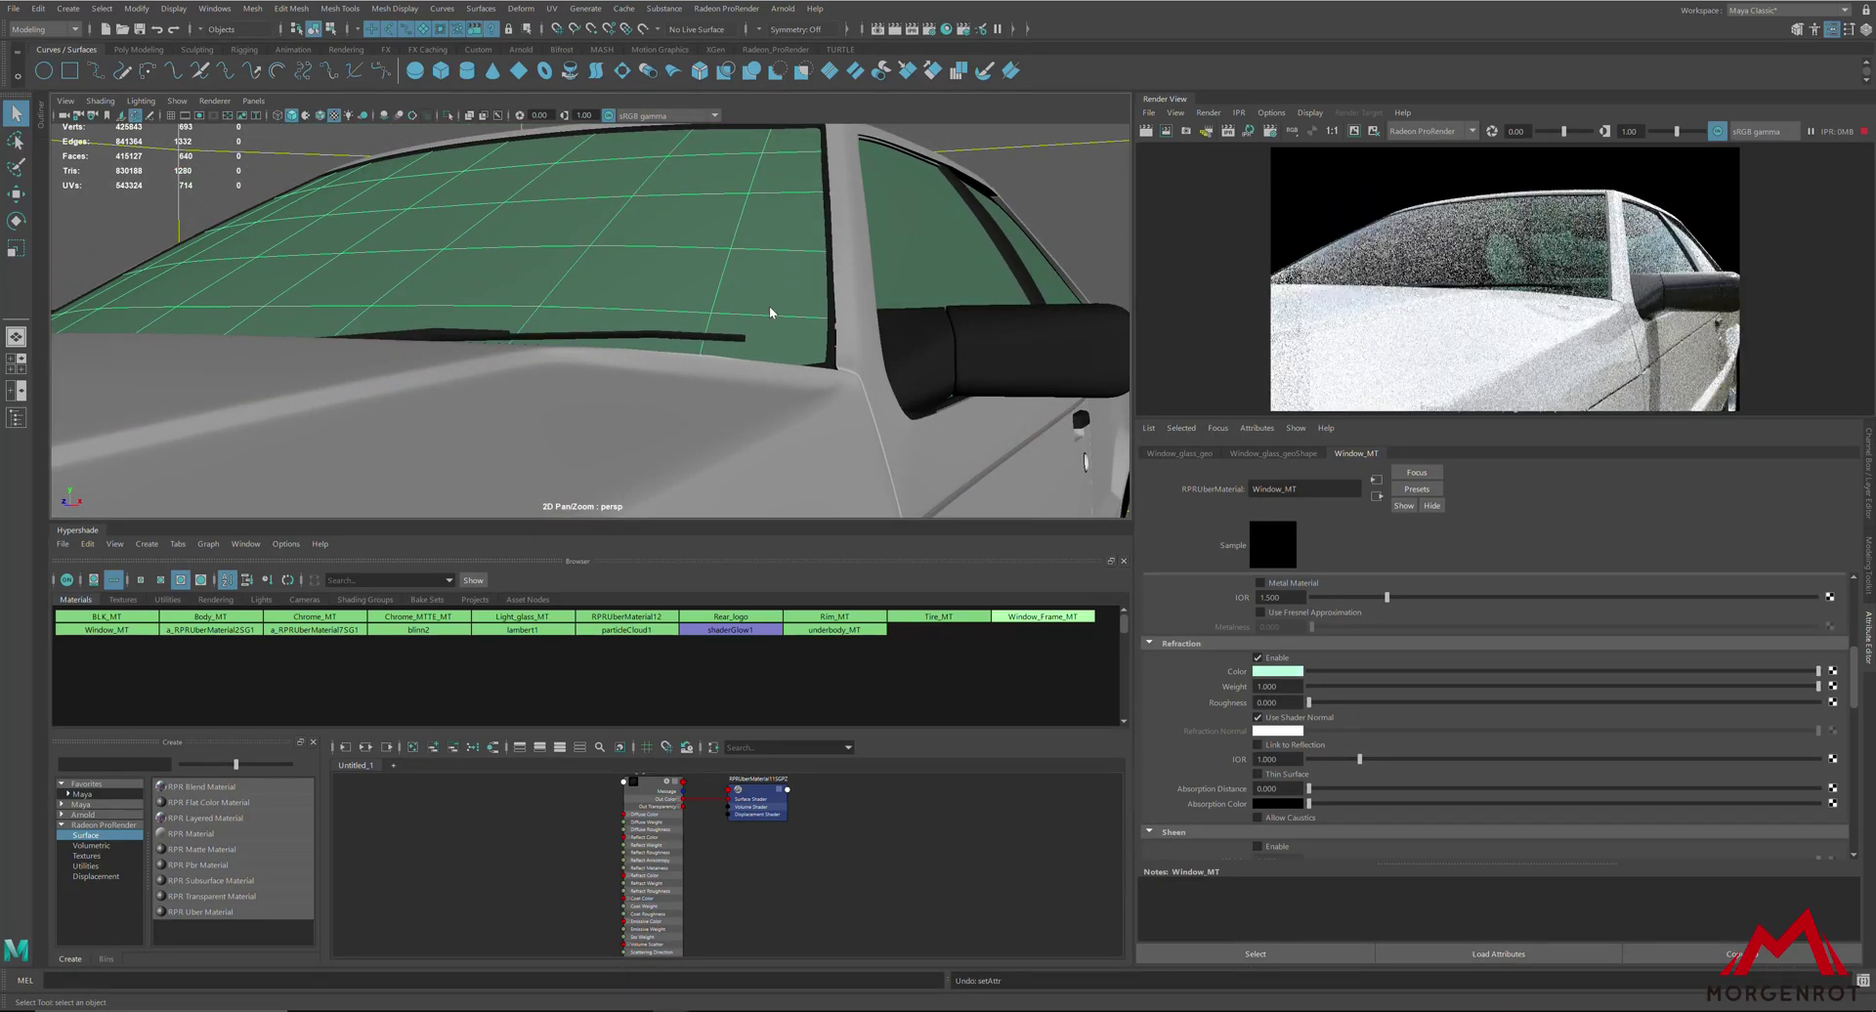
{"action": "scroll", "coordinate": [792, 336], "scroll_direction": "down", "scroll_amount": 4}
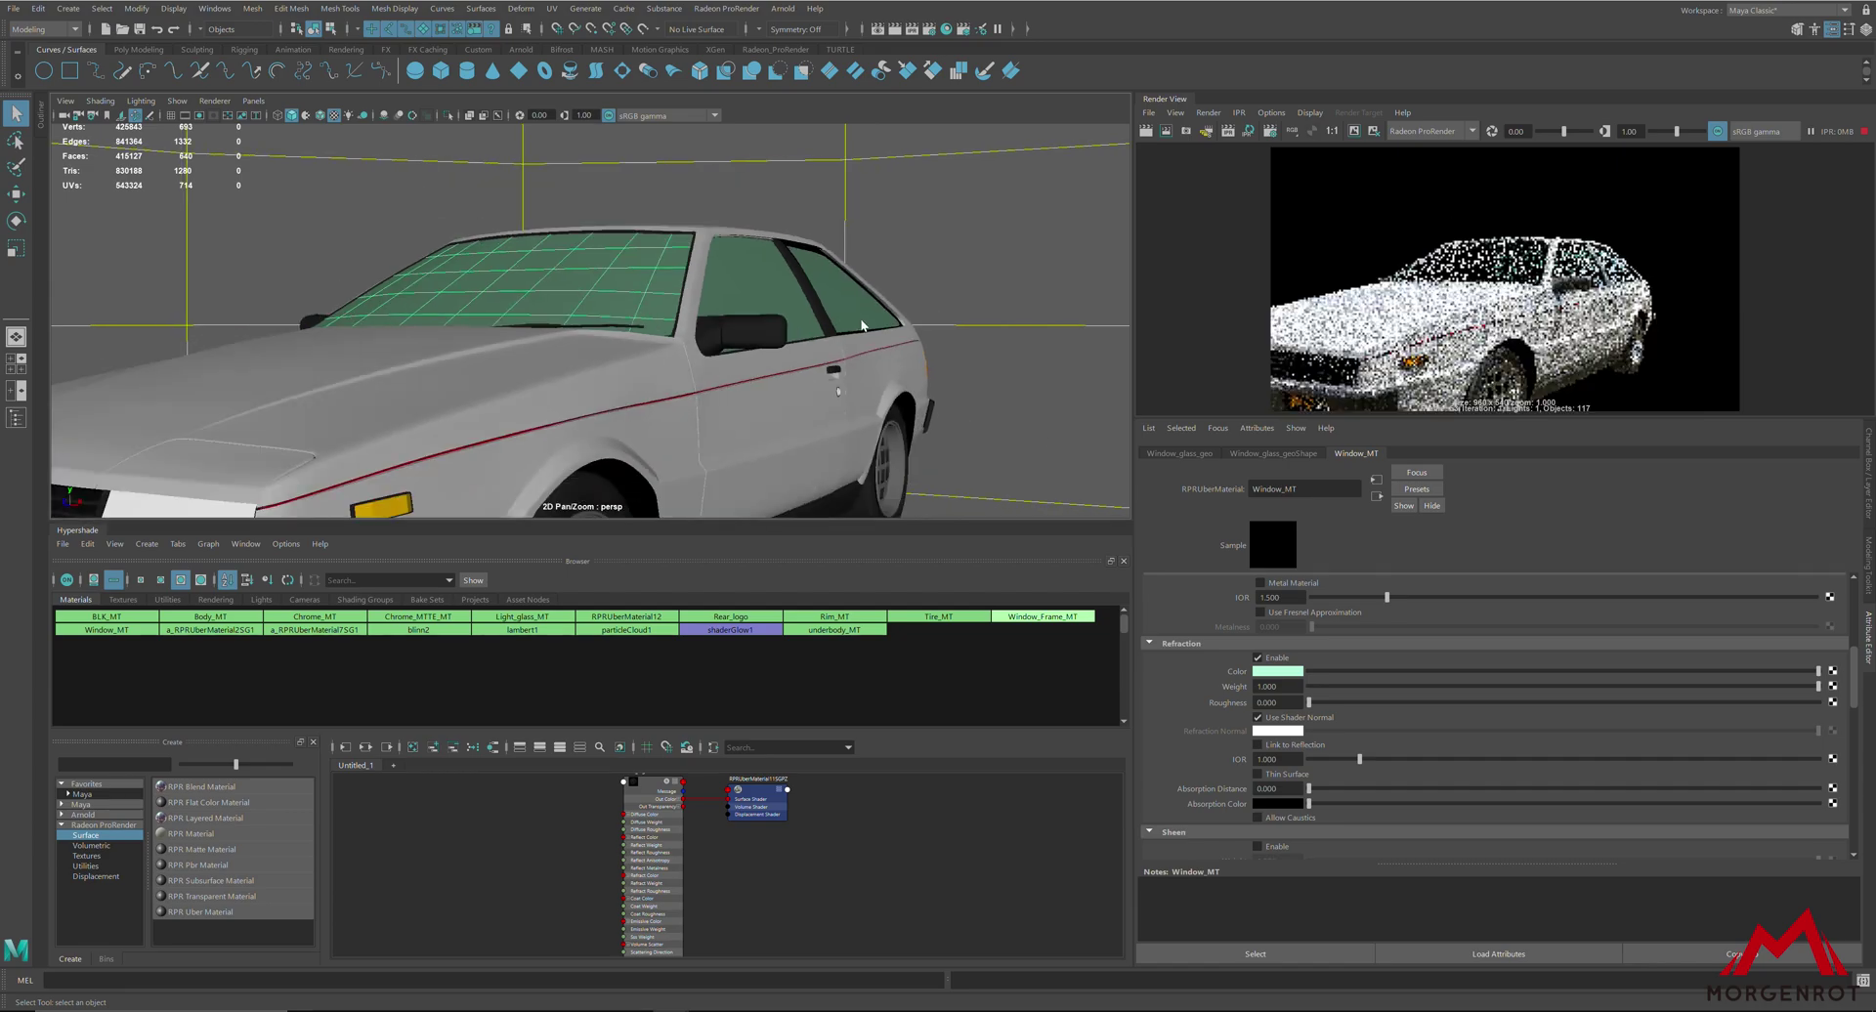
Step: Select the car's rear panel, create an RPR Normal node and connect its Out to the Normal Map input of Rear_logo
{"action": "left_click_drag", "start_coordinate": [792, 336], "coordinate": [678, 369], "text": "alt"}
{"action": "scroll", "coordinate": [680, 372], "scroll_direction": "up", "scroll_amount": 2}
{"action": "left_click", "coordinate": [681, 372]}
{"action": "scroll", "coordinate": [680, 372], "scroll_direction": "up", "scroll_amount": 5}
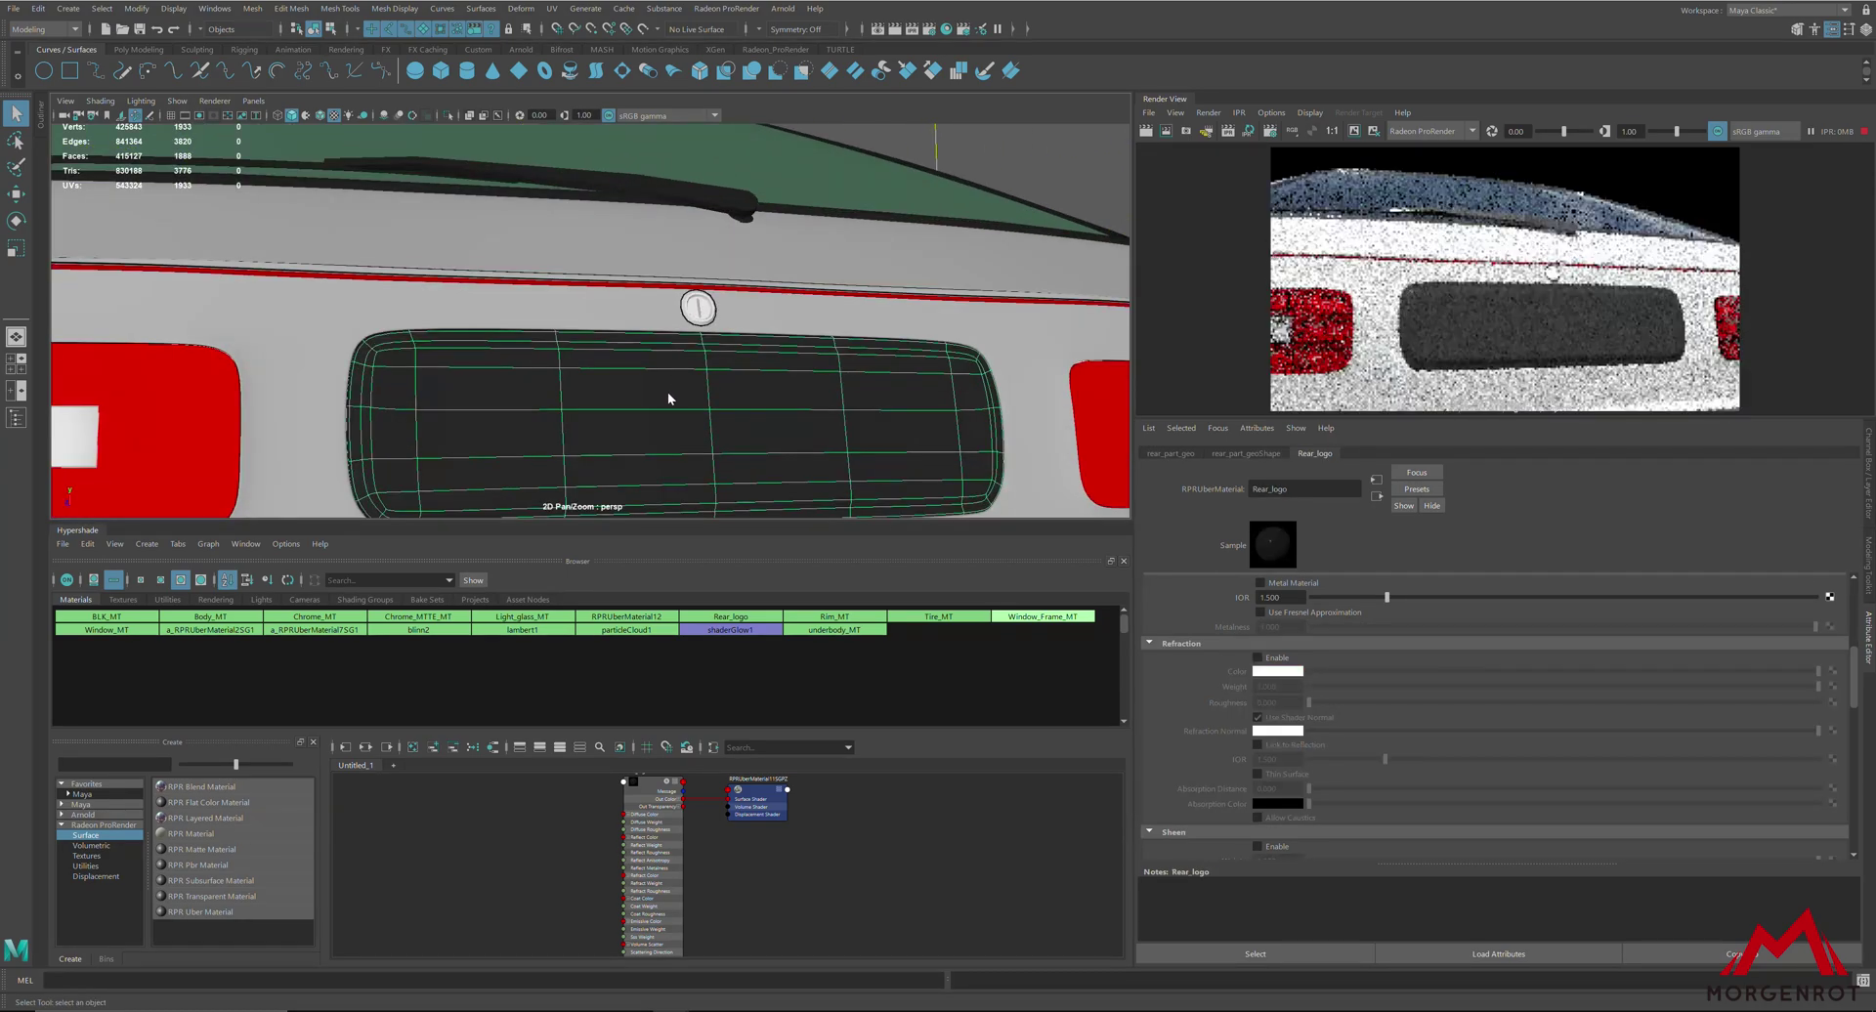
{"action": "left_click", "coordinate": [87, 866]}
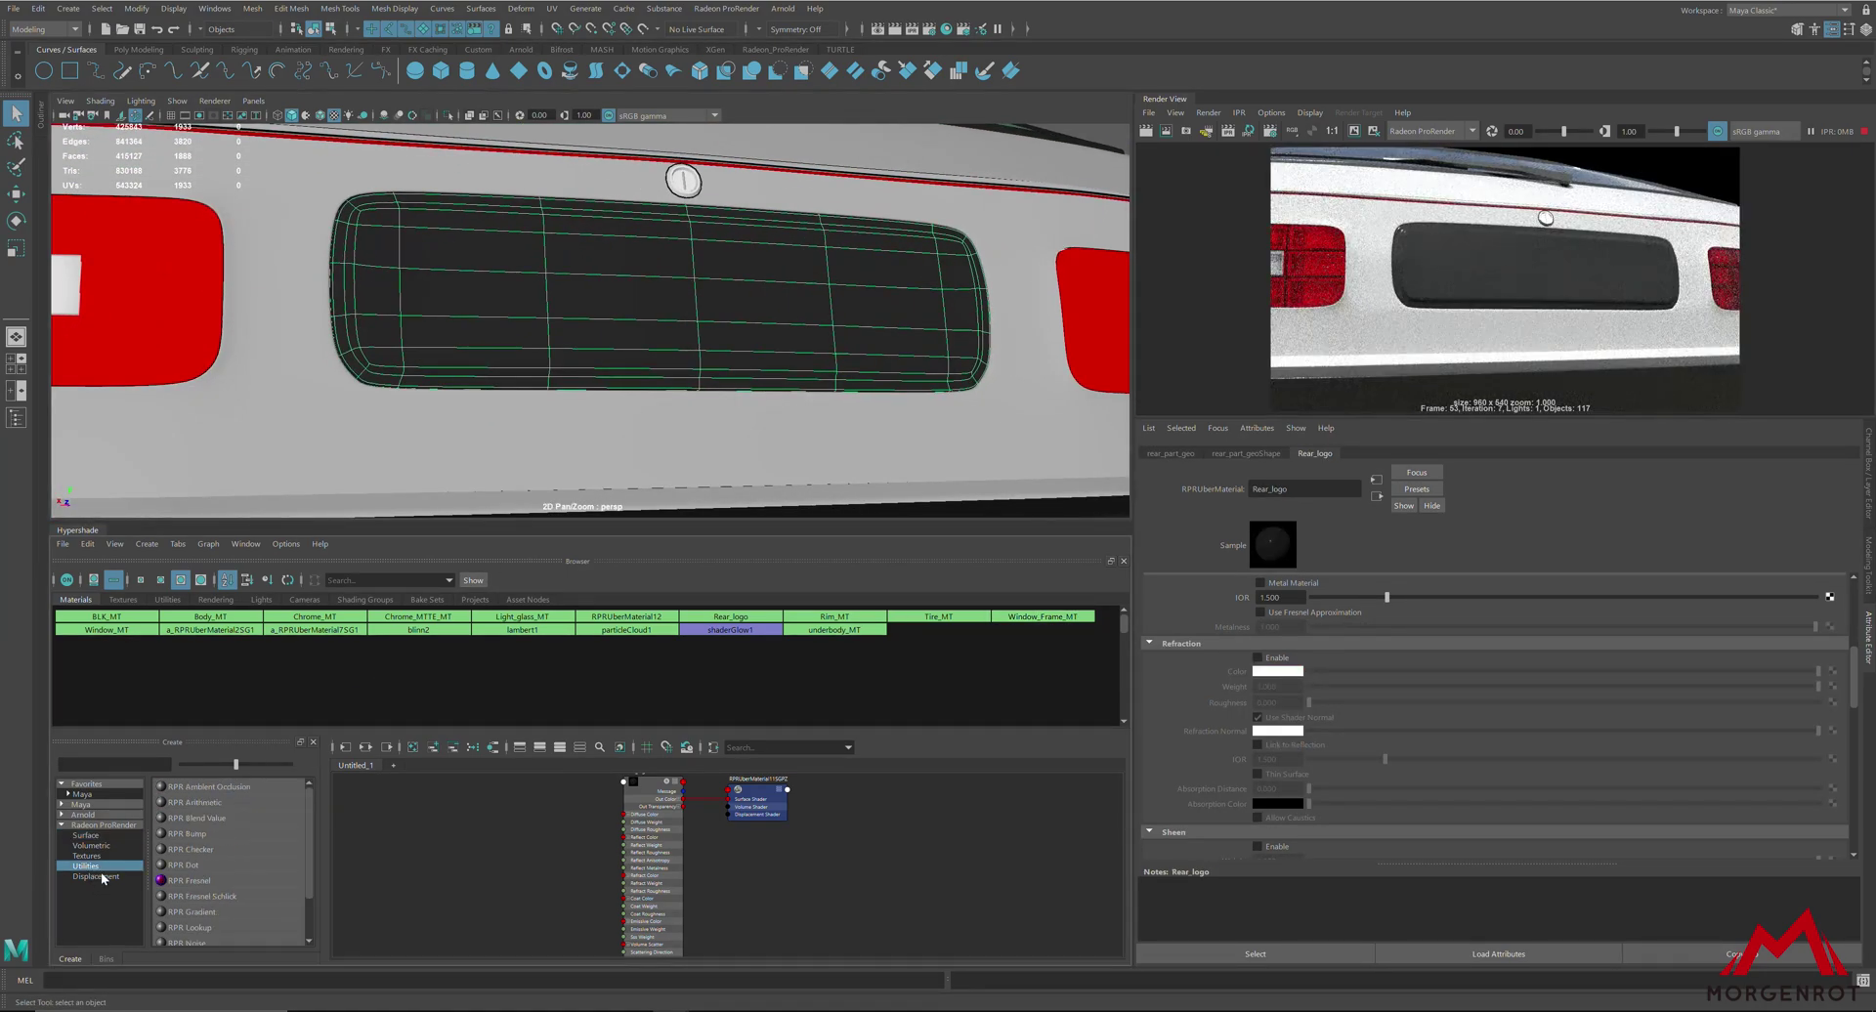
{"action": "scroll", "coordinate": [197, 846], "scroll_direction": "up", "scroll_amount": 1}
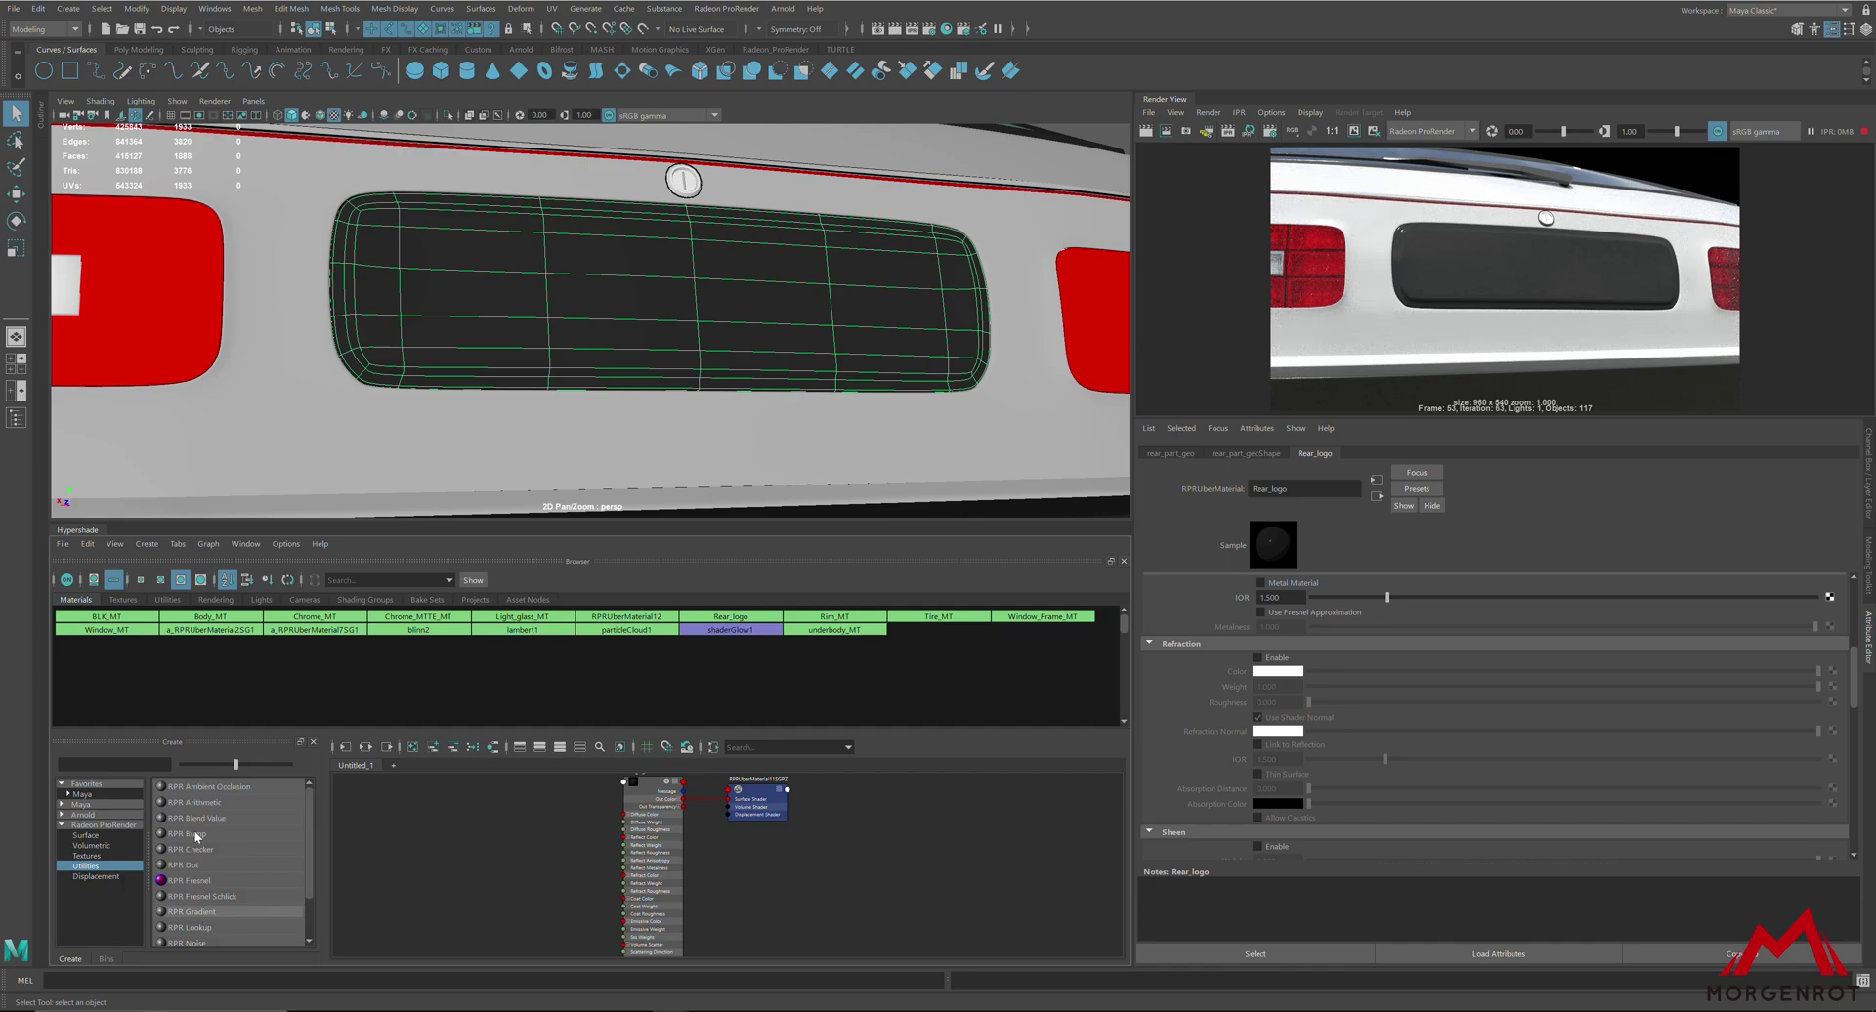
{"action": "scroll", "coordinate": [232, 912], "scroll_direction": "down", "scroll_amount": 1}
{"action": "scroll", "coordinate": [625, 865], "scroll_direction": "up", "scroll_amount": 2}
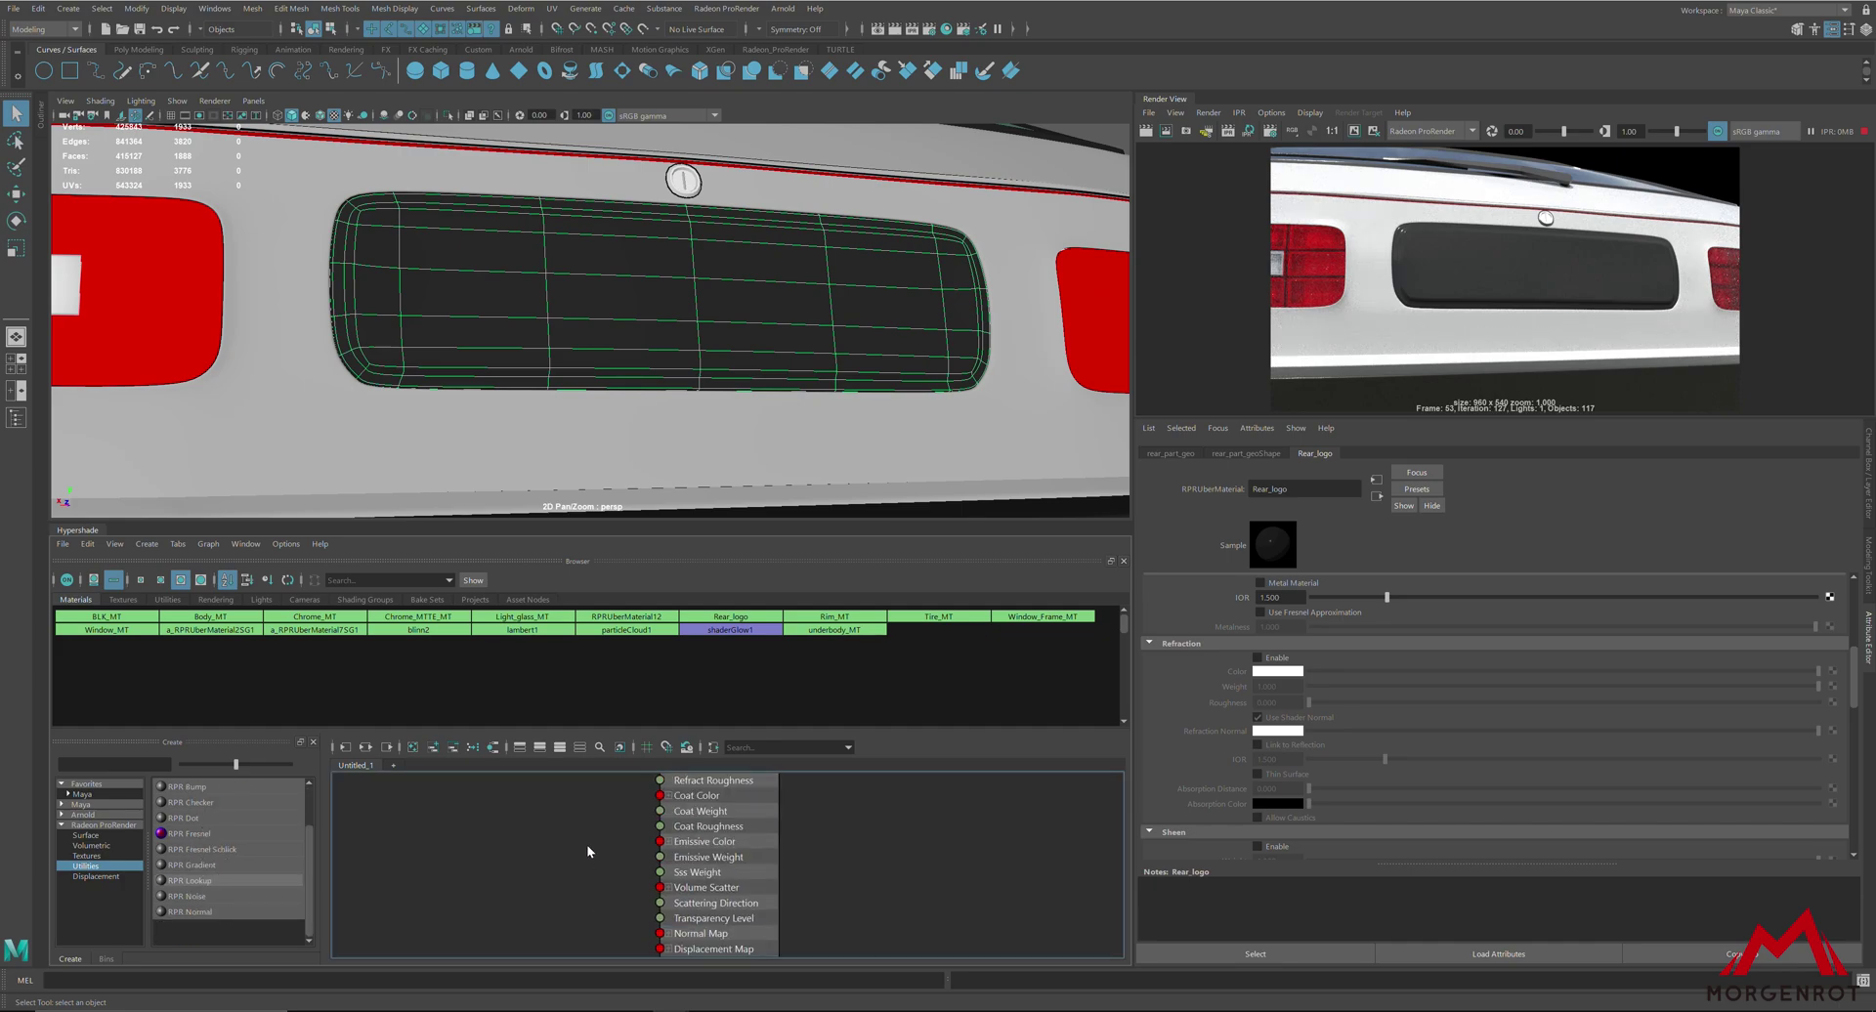
{"action": "scroll", "coordinate": [606, 855], "scroll_direction": "up", "scroll_amount": 3}
{"action": "left_click", "coordinate": [239, 912]}
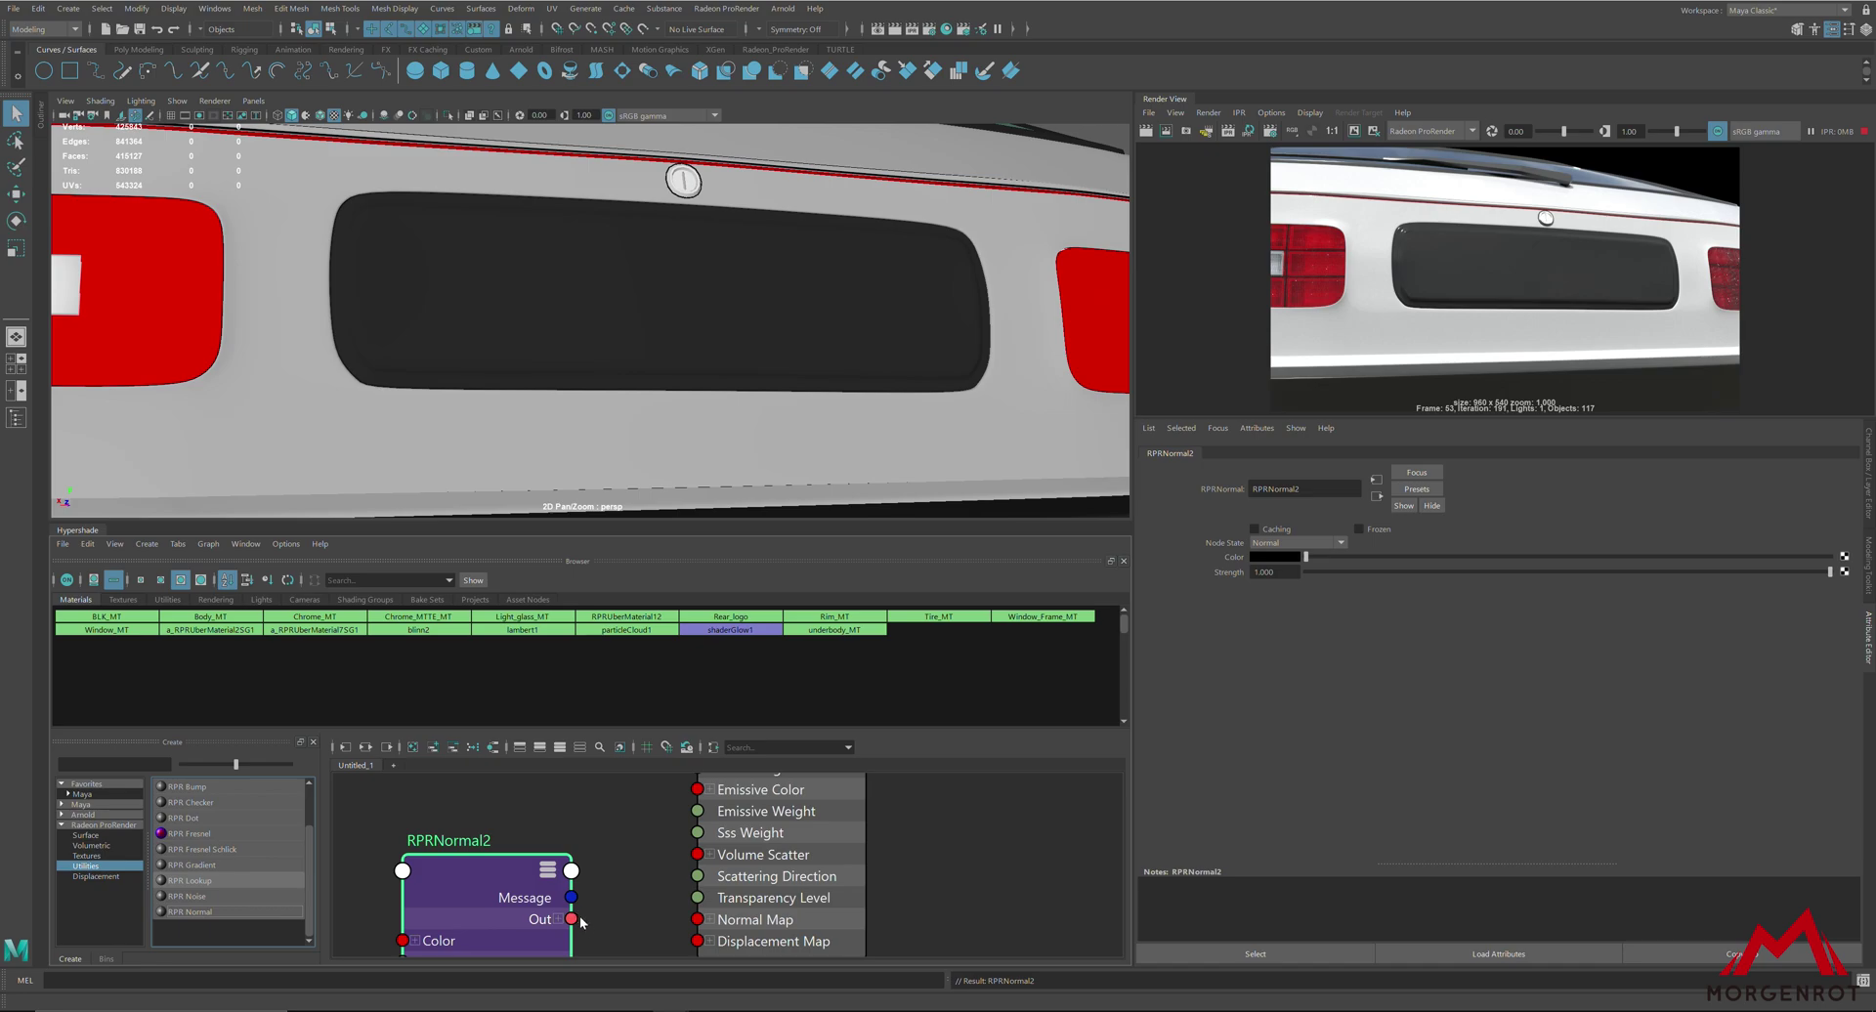
{"action": "left_click_drag", "start_coordinate": [571, 920], "coordinate": [697, 919]}
Step: Import Piazza_Rear_TEX_Normal.png into the node graph and connect its Out Color to the RPR Normal node's Color
{"action": "scroll", "coordinate": [728, 880], "scroll_direction": "down", "scroll_amount": 3}
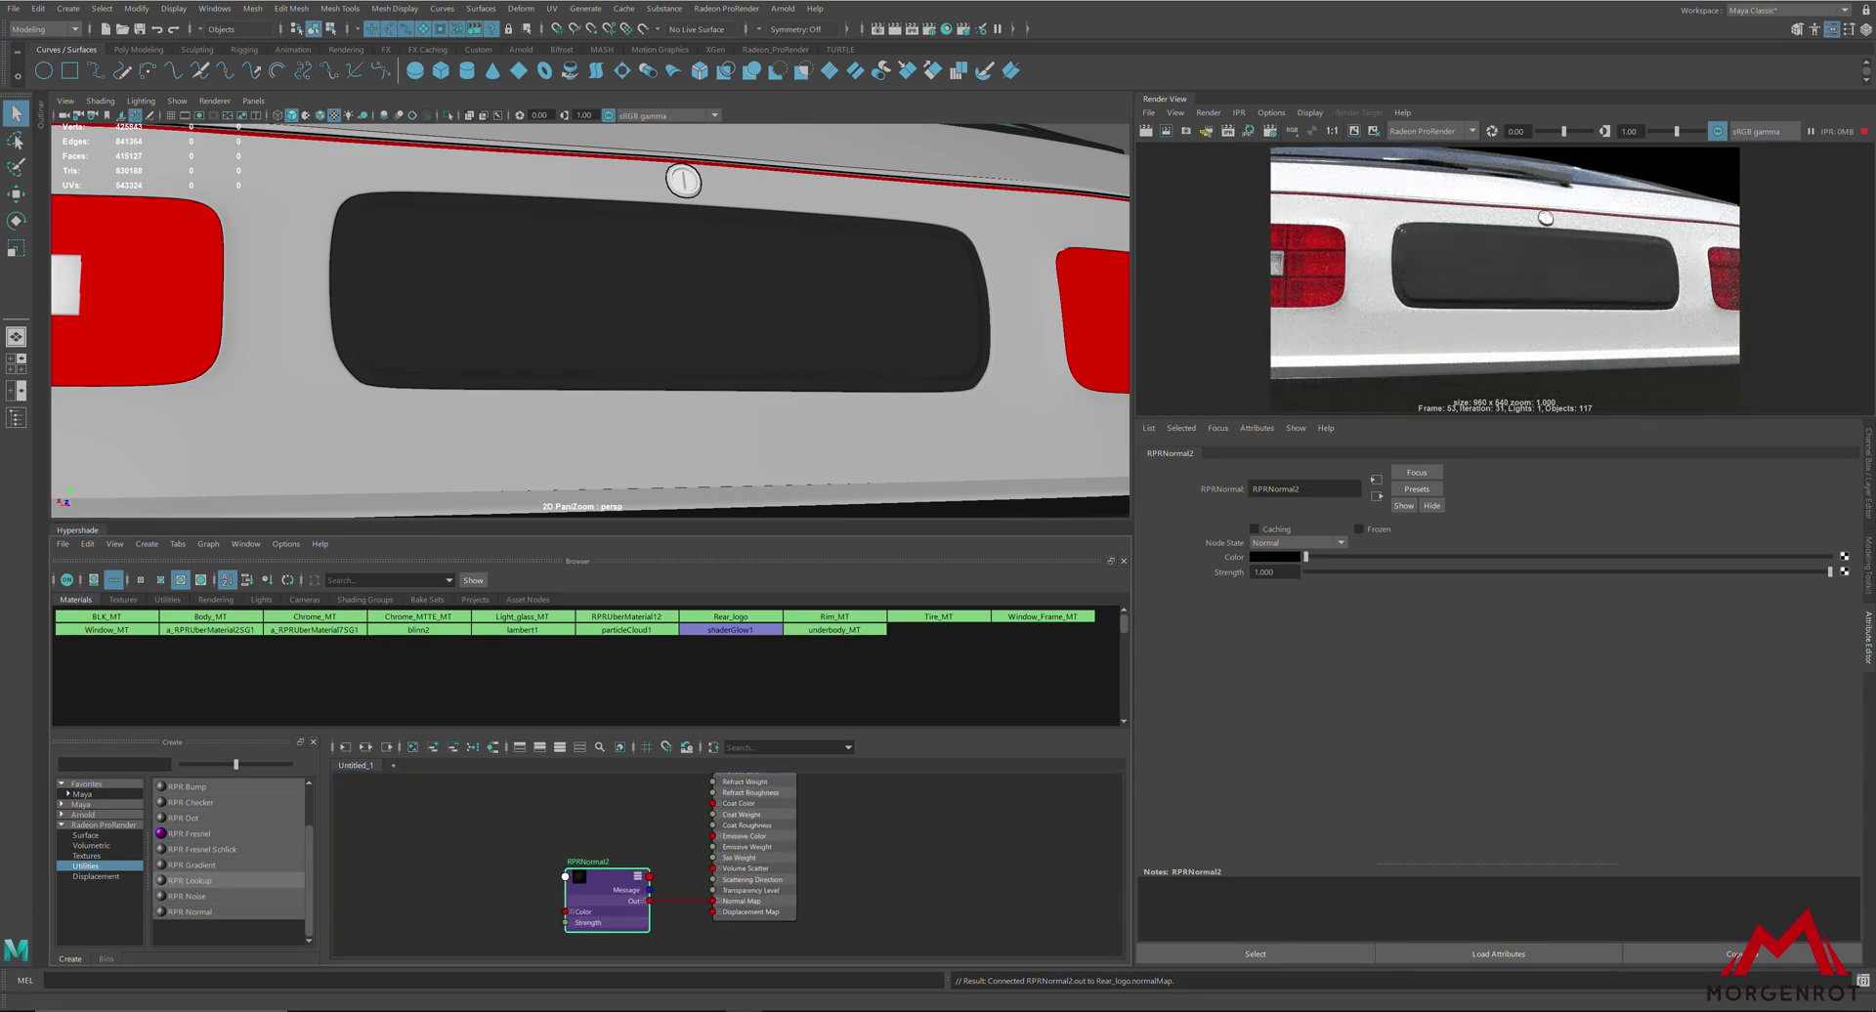
{"action": "left_click_drag", "start_coordinate": [2, 547], "coordinate": [377, 832]}
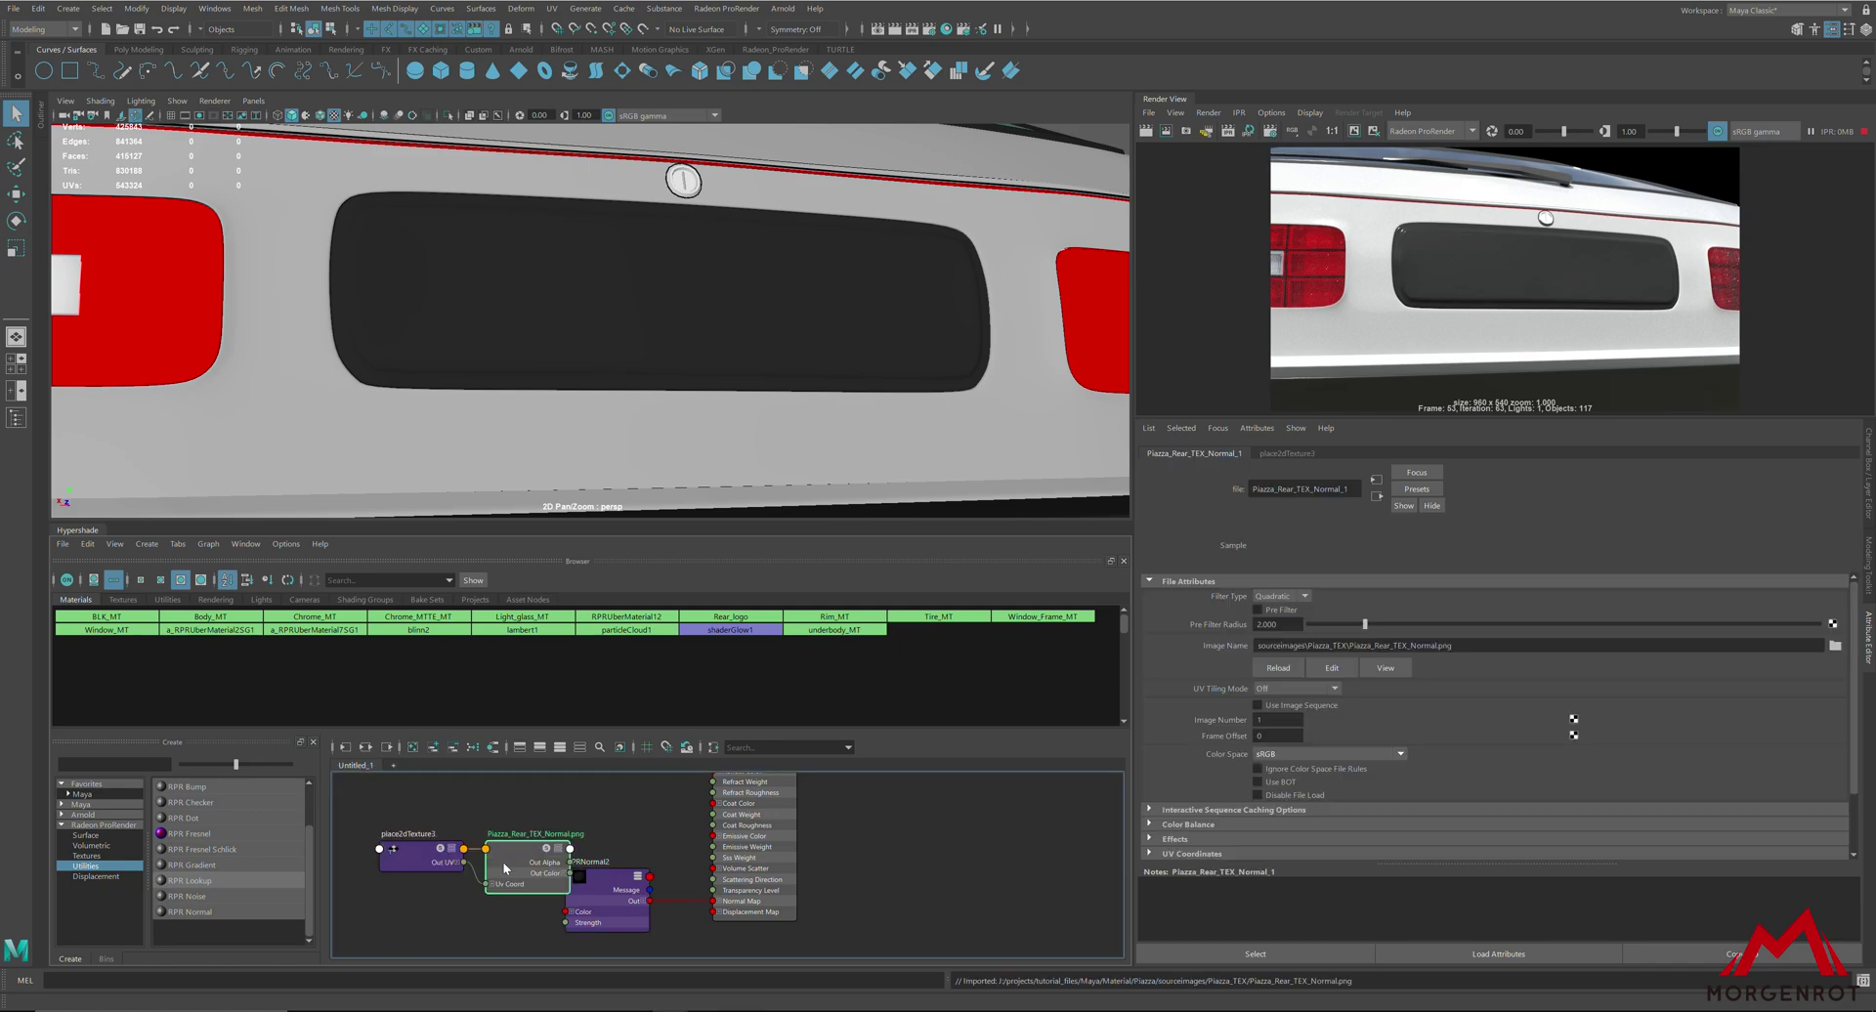
{"action": "left_click_drag", "start_coordinate": [504, 867], "coordinate": [567, 913]}
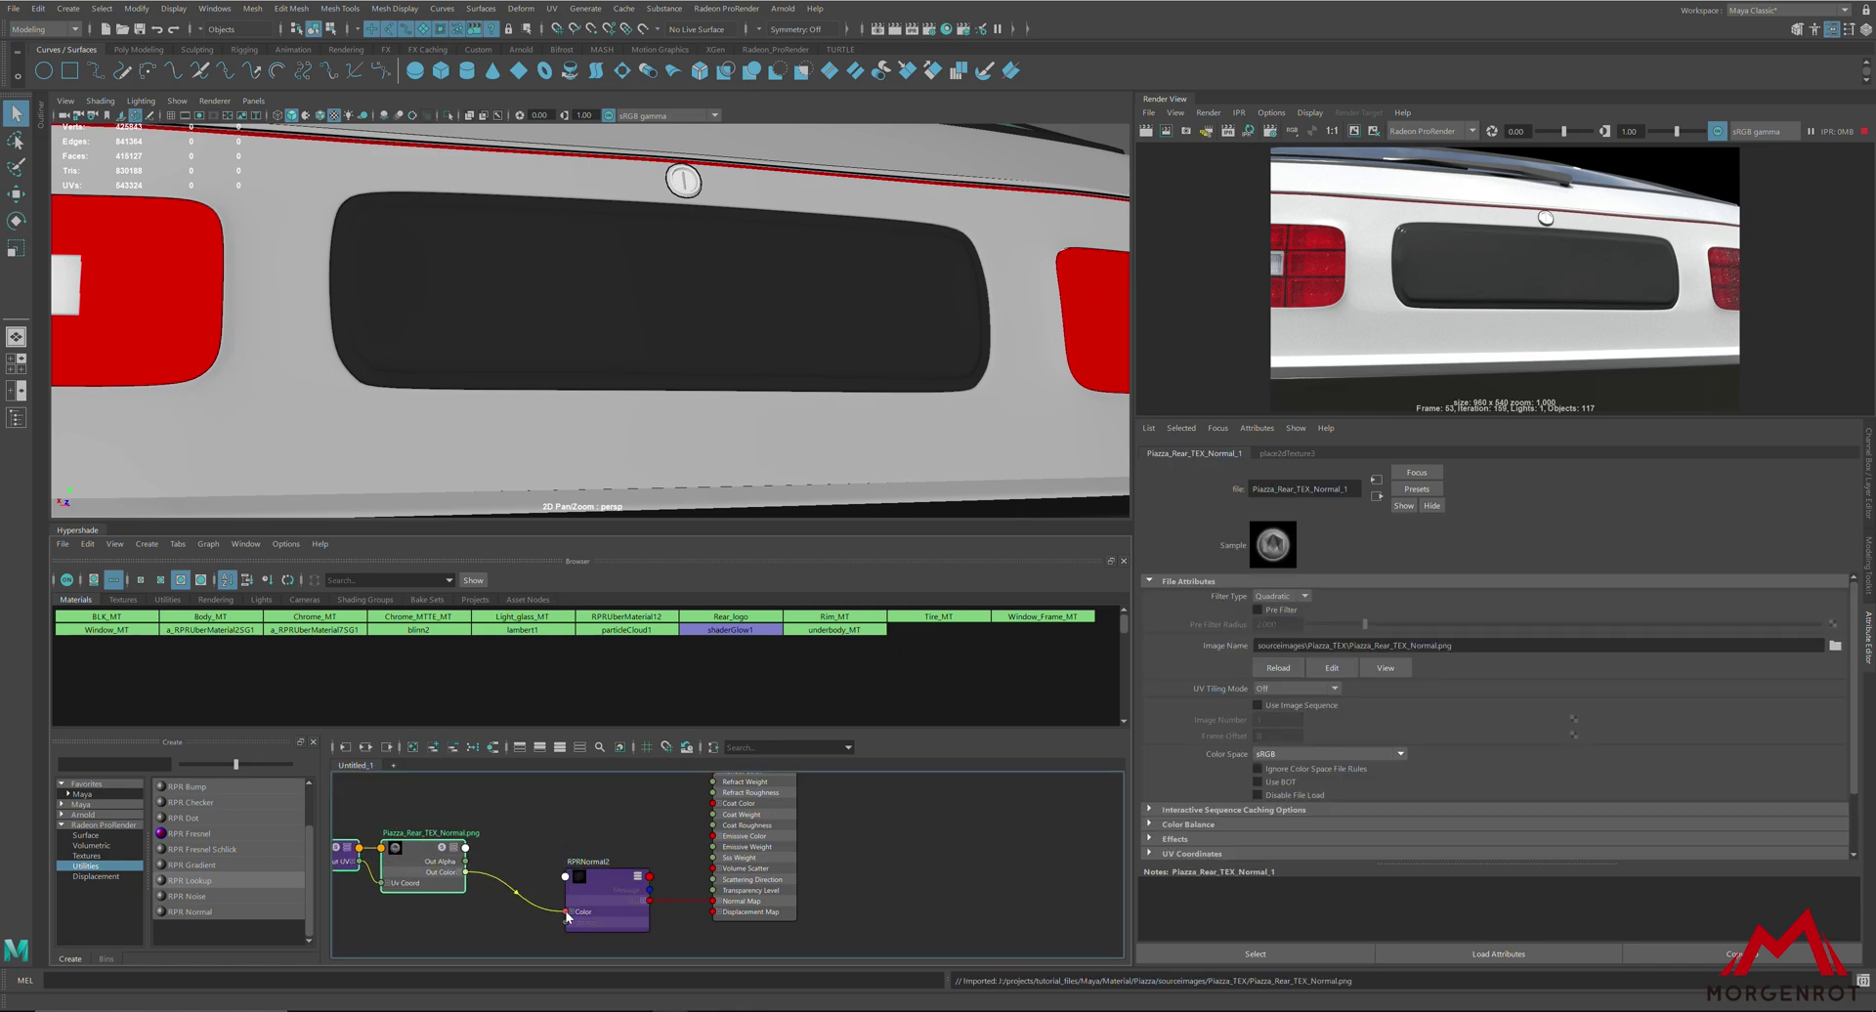
Step: Set the normal texture's color space to Raw and inspect the rear panel closely in the render
{"action": "left_click", "coordinate": [1309, 754]}
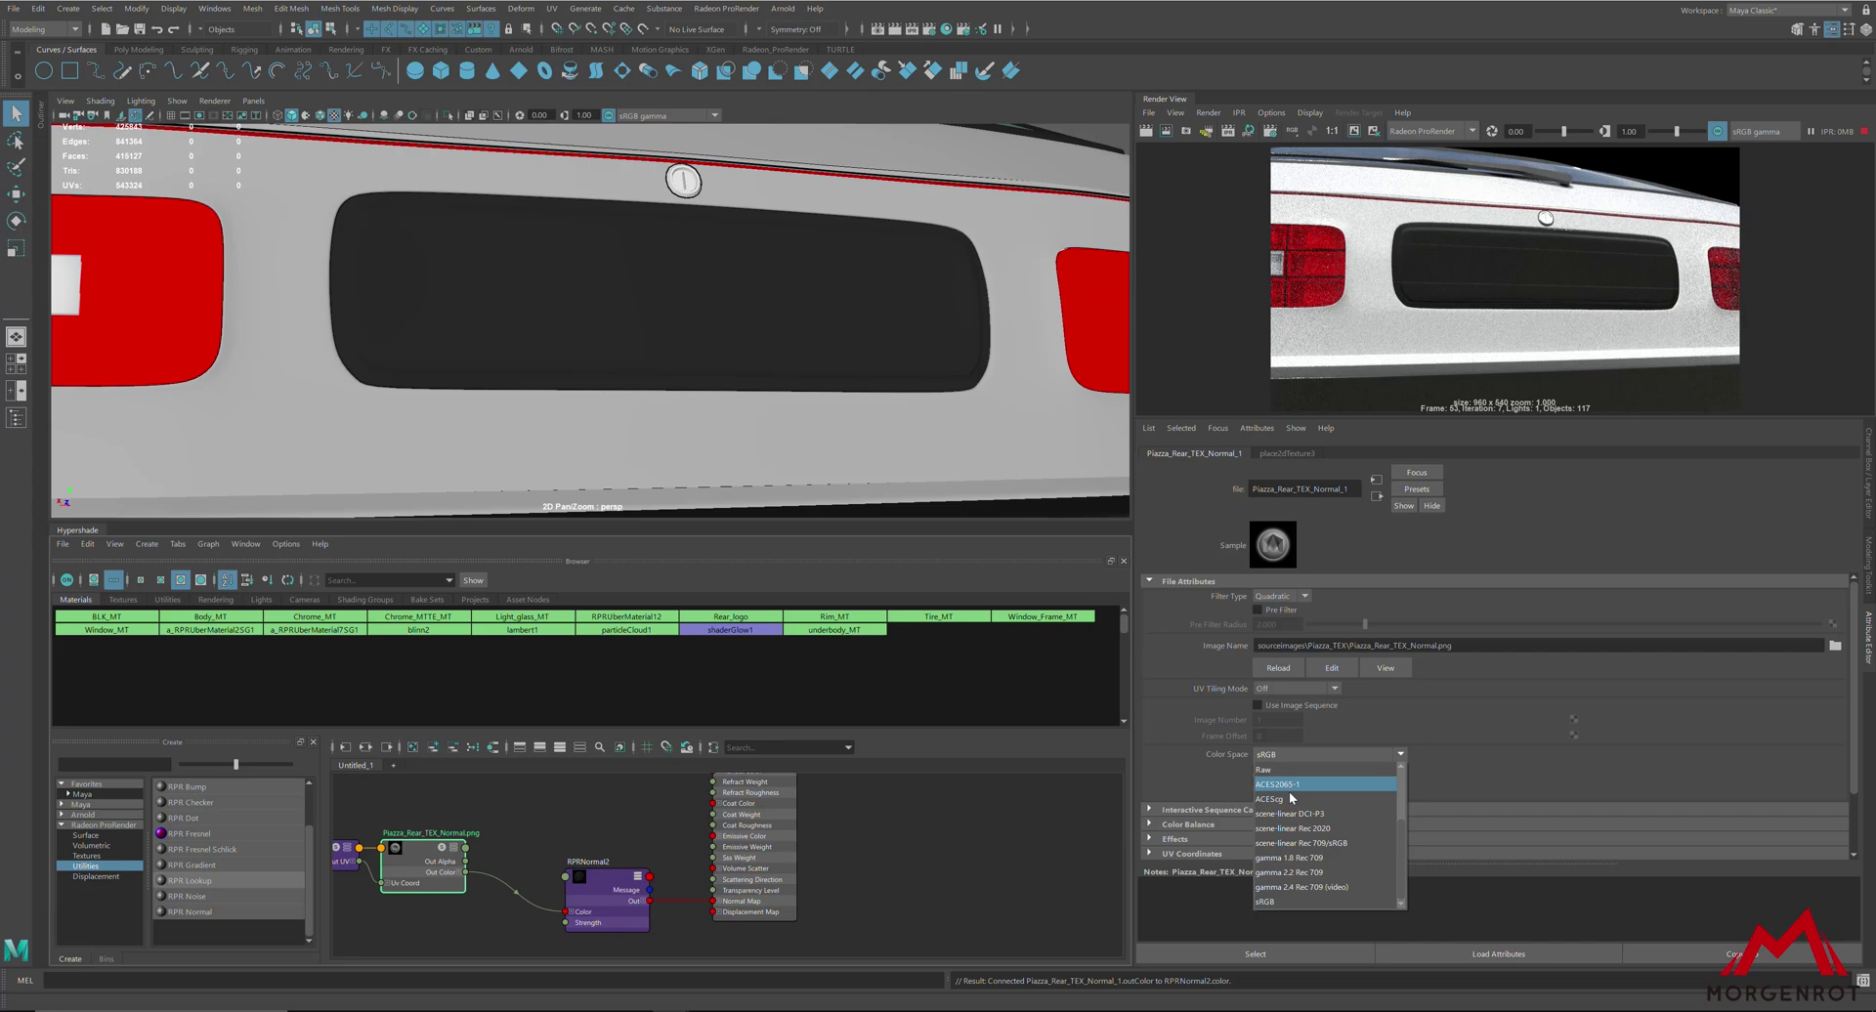
{"action": "left_click", "coordinate": [1266, 769]}
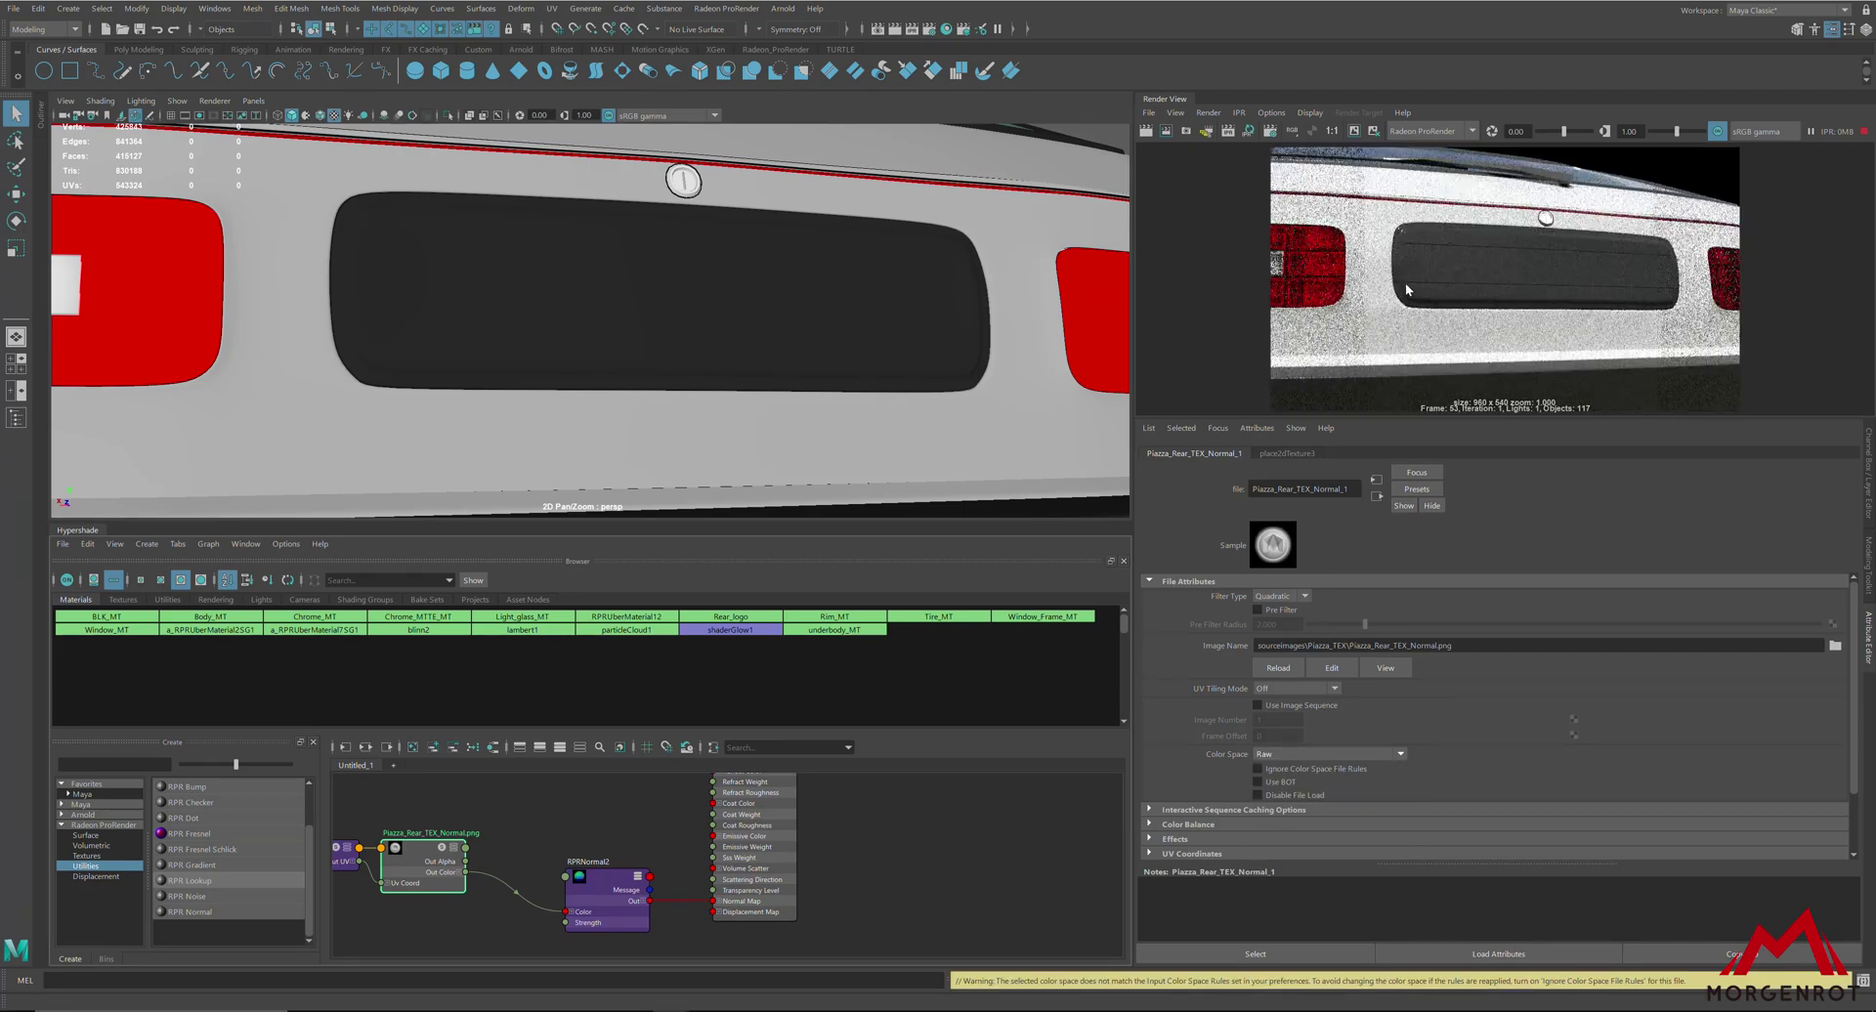
{"action": "scroll", "coordinate": [1407, 289], "scroll_direction": "up", "scroll_amount": 5}
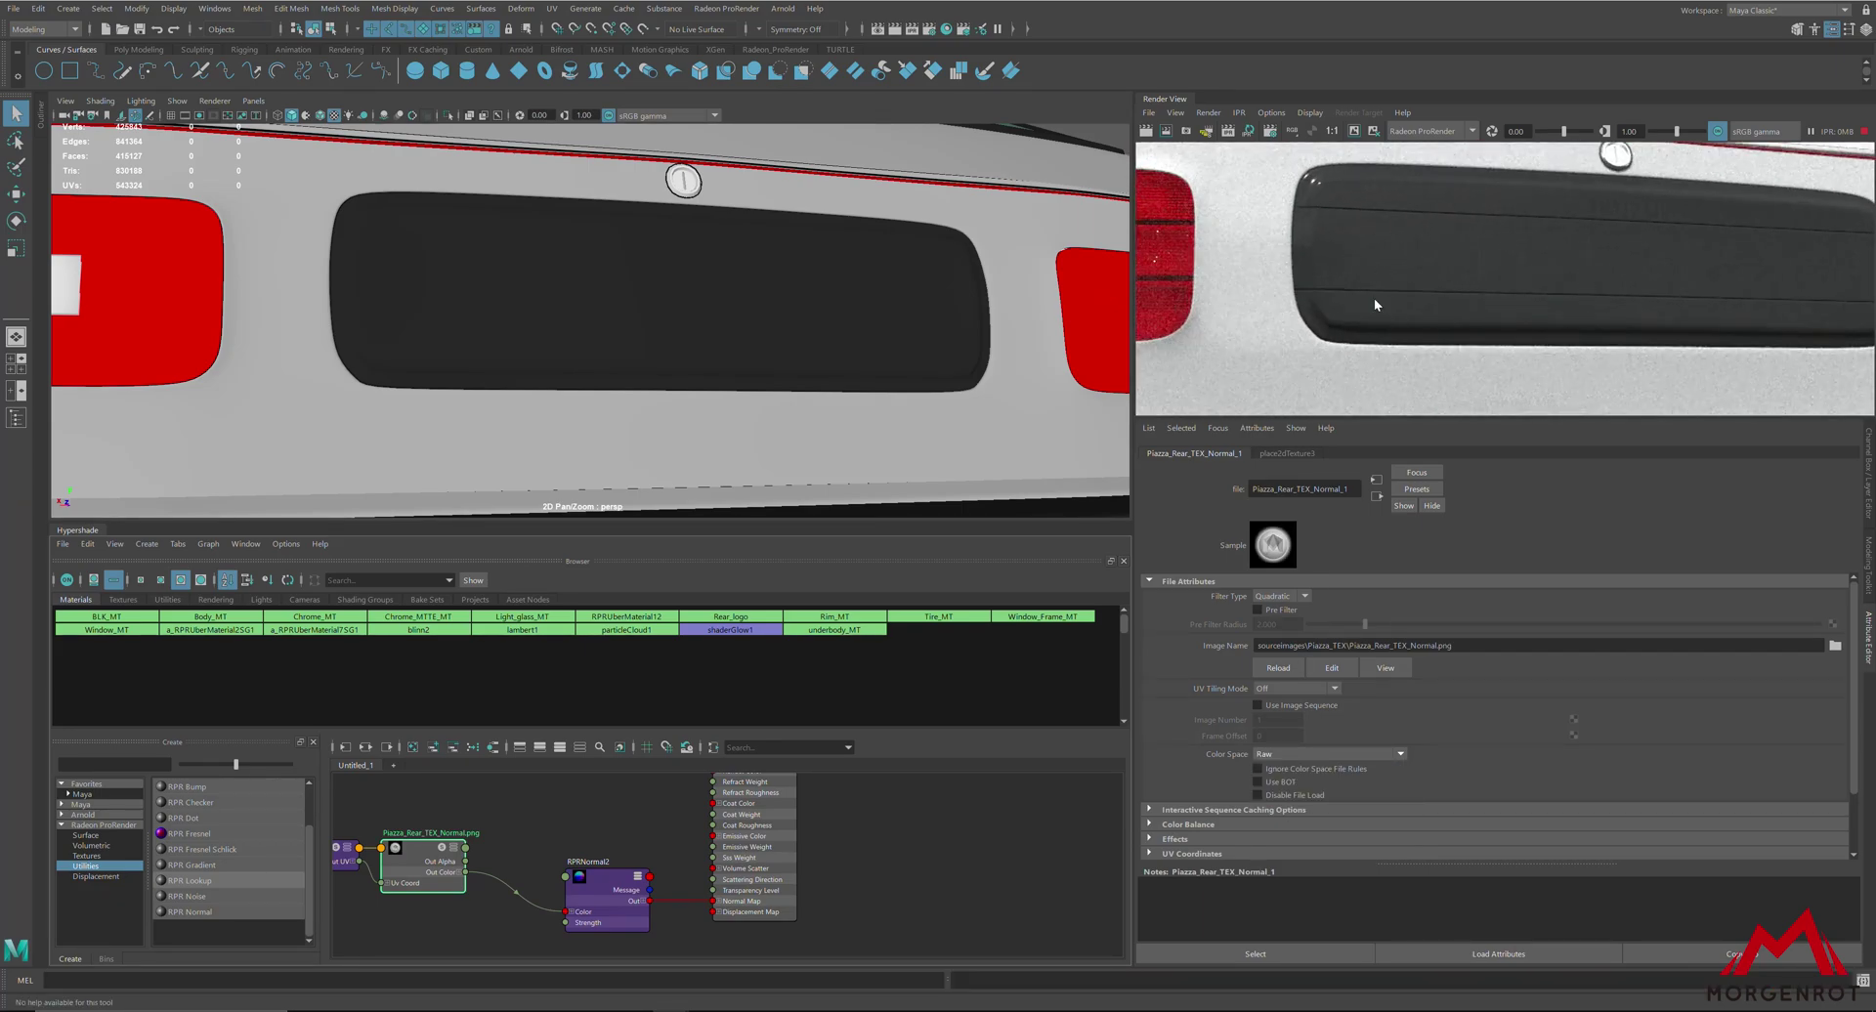
Step: Switch Use Normal Map off and on again in the Rear_logo material to compare its effect
{"action": "left_click", "coordinate": [600, 911]}
{"action": "left_click", "coordinate": [755, 840]}
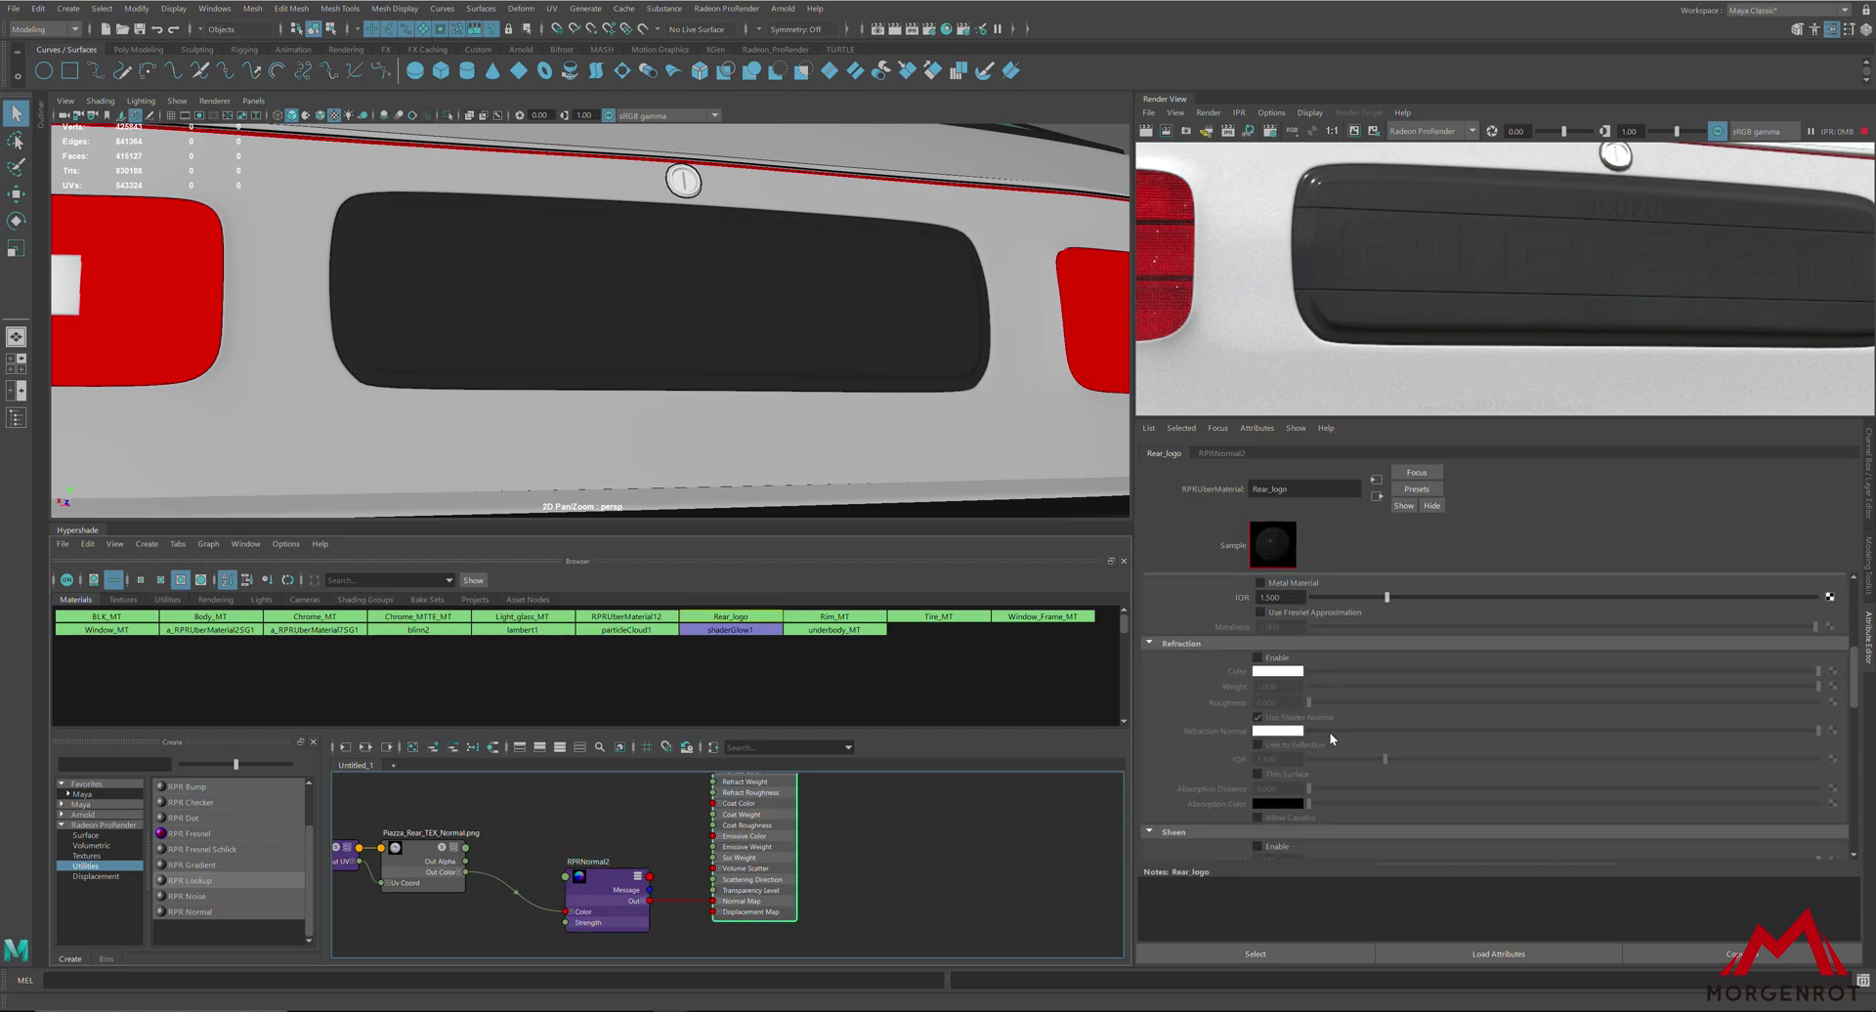
{"action": "scroll", "coordinate": [1329, 731], "scroll_direction": "down", "scroll_amount": 10}
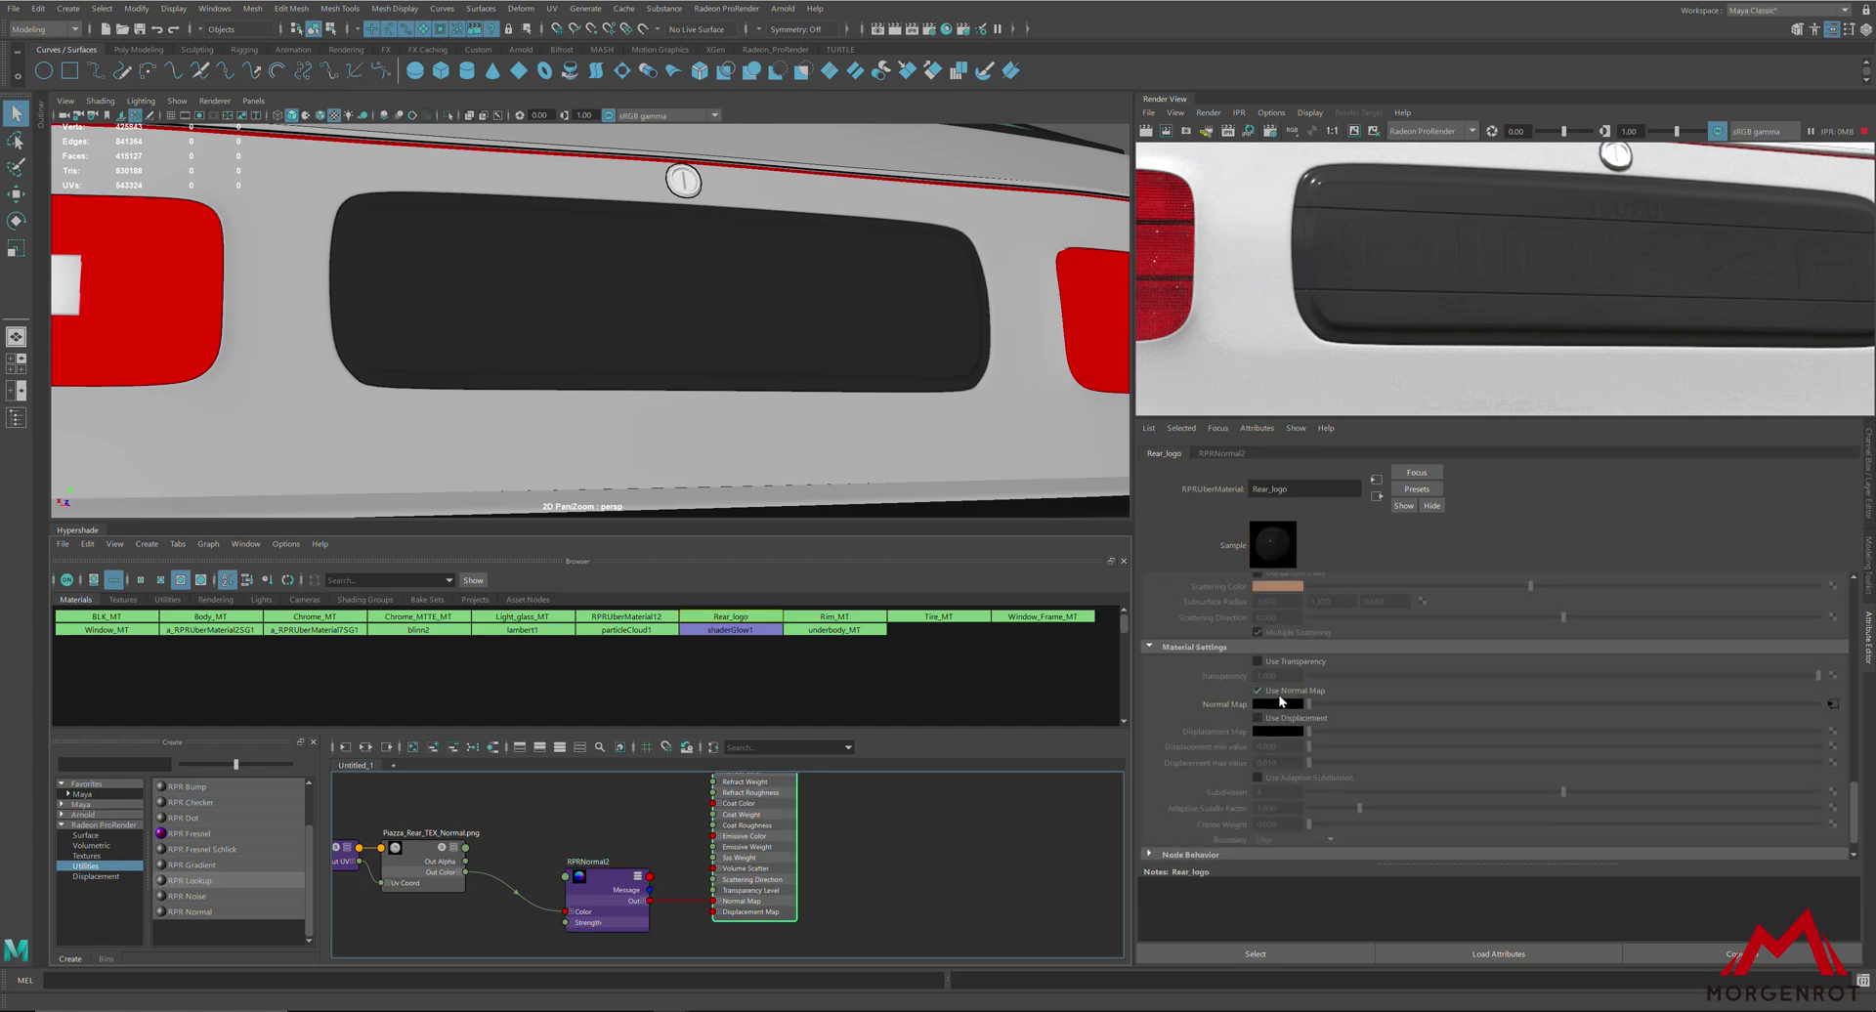
{"action": "left_click", "coordinate": [1279, 695]}
{"action": "left_click", "coordinate": [1279, 695]}
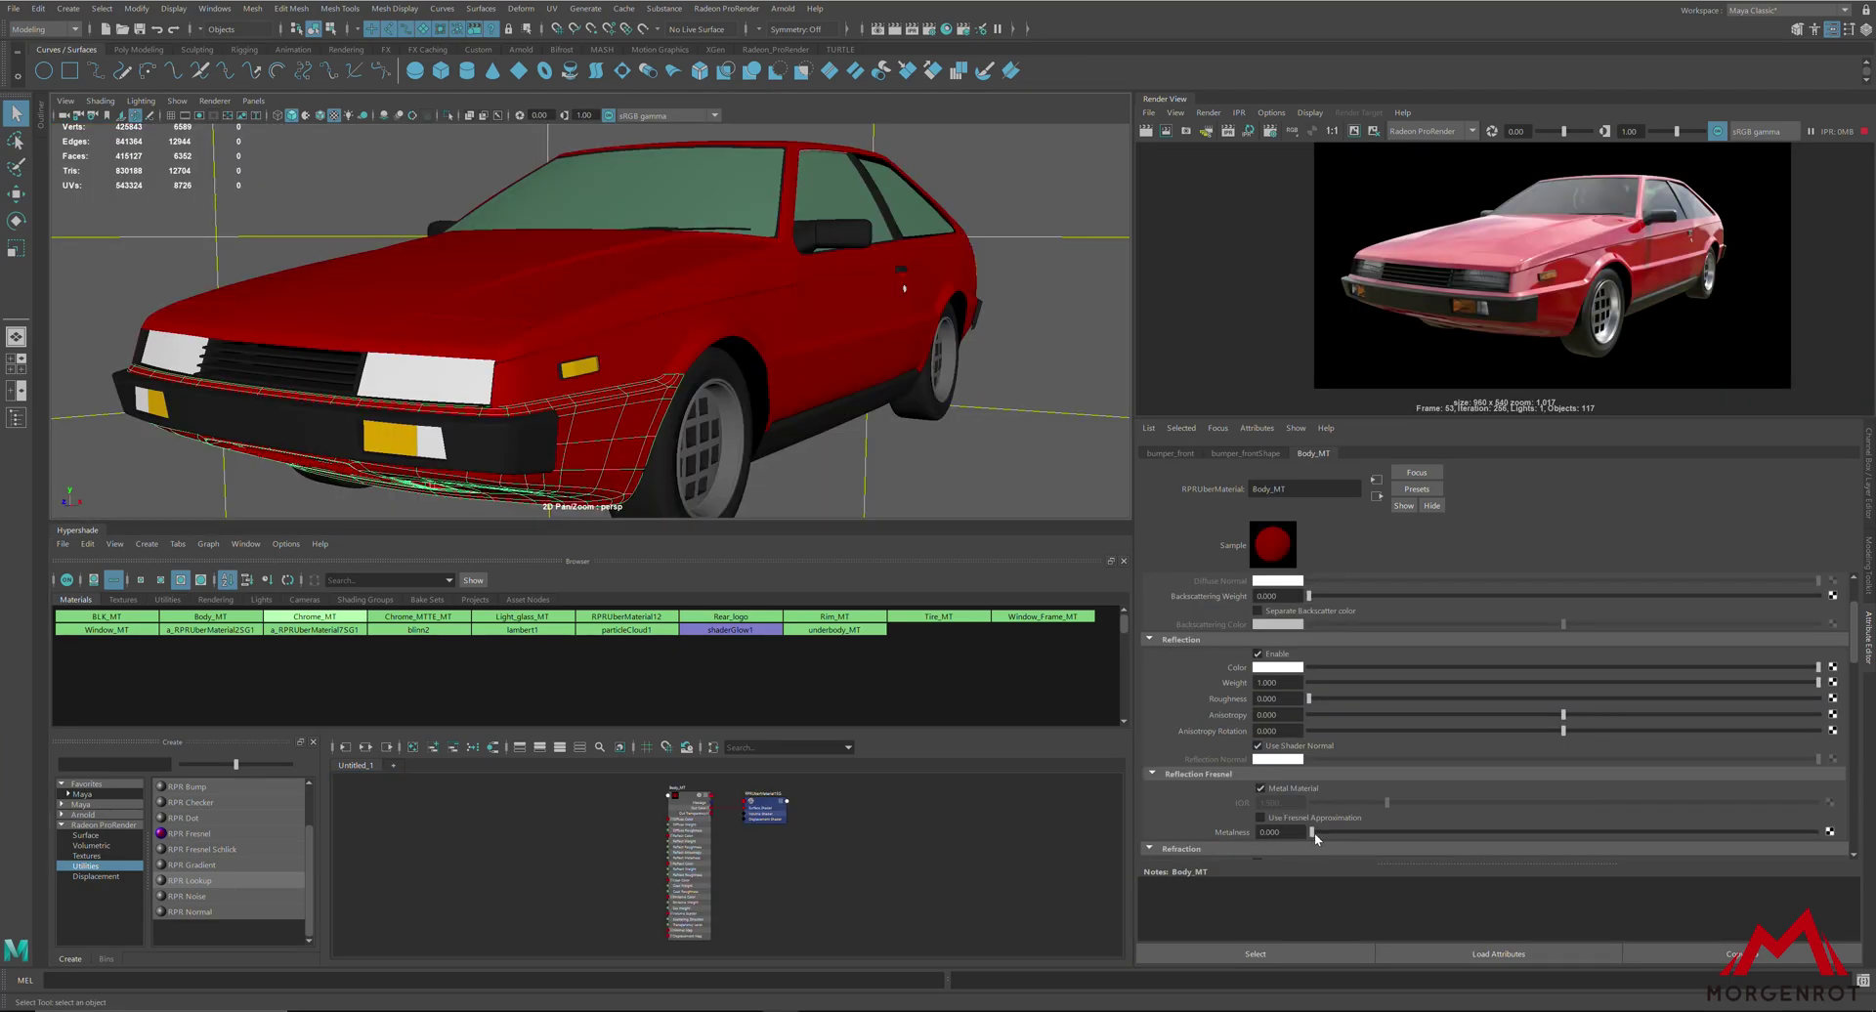
Step: Set the metalness of Body_MT to 1.000 and sample its red diffuse color for the reflection color
{"action": "left_click_drag", "start_coordinate": [1311, 833], "coordinate": [1823, 833]}
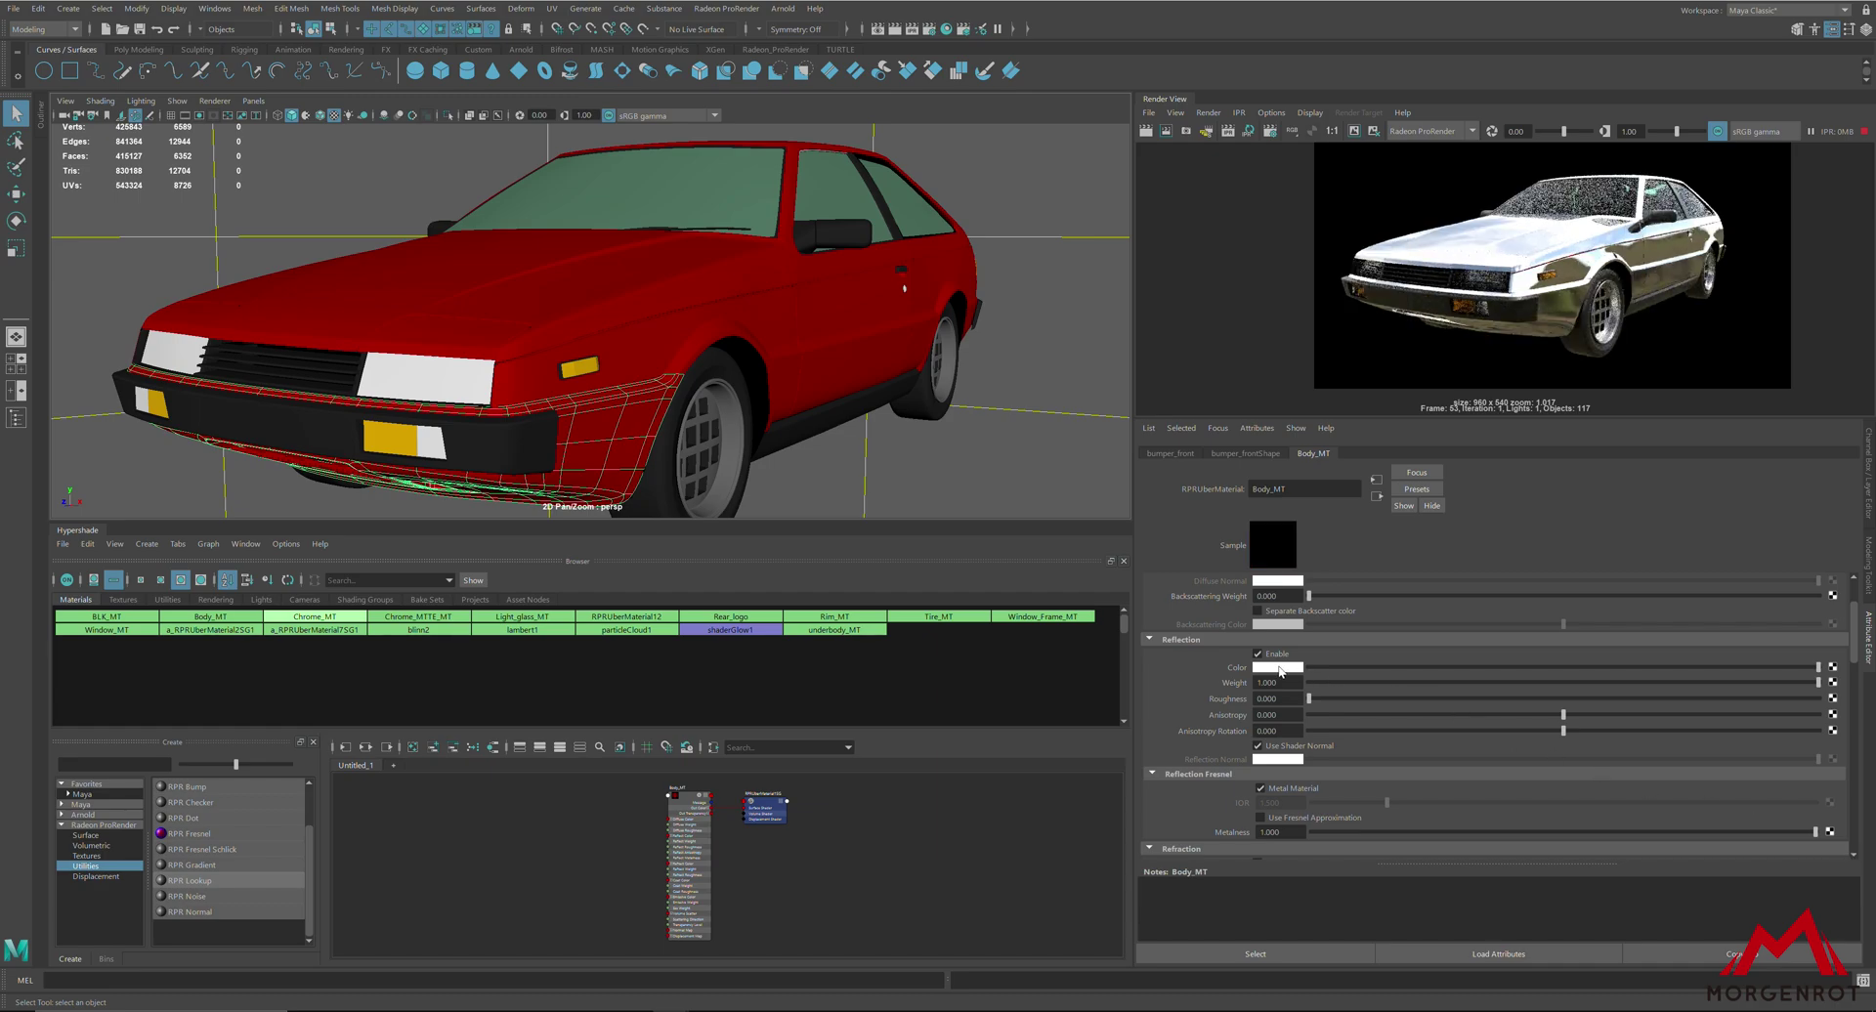
{"action": "scroll", "coordinate": [1290, 674], "scroll_direction": "up", "scroll_amount": 3}
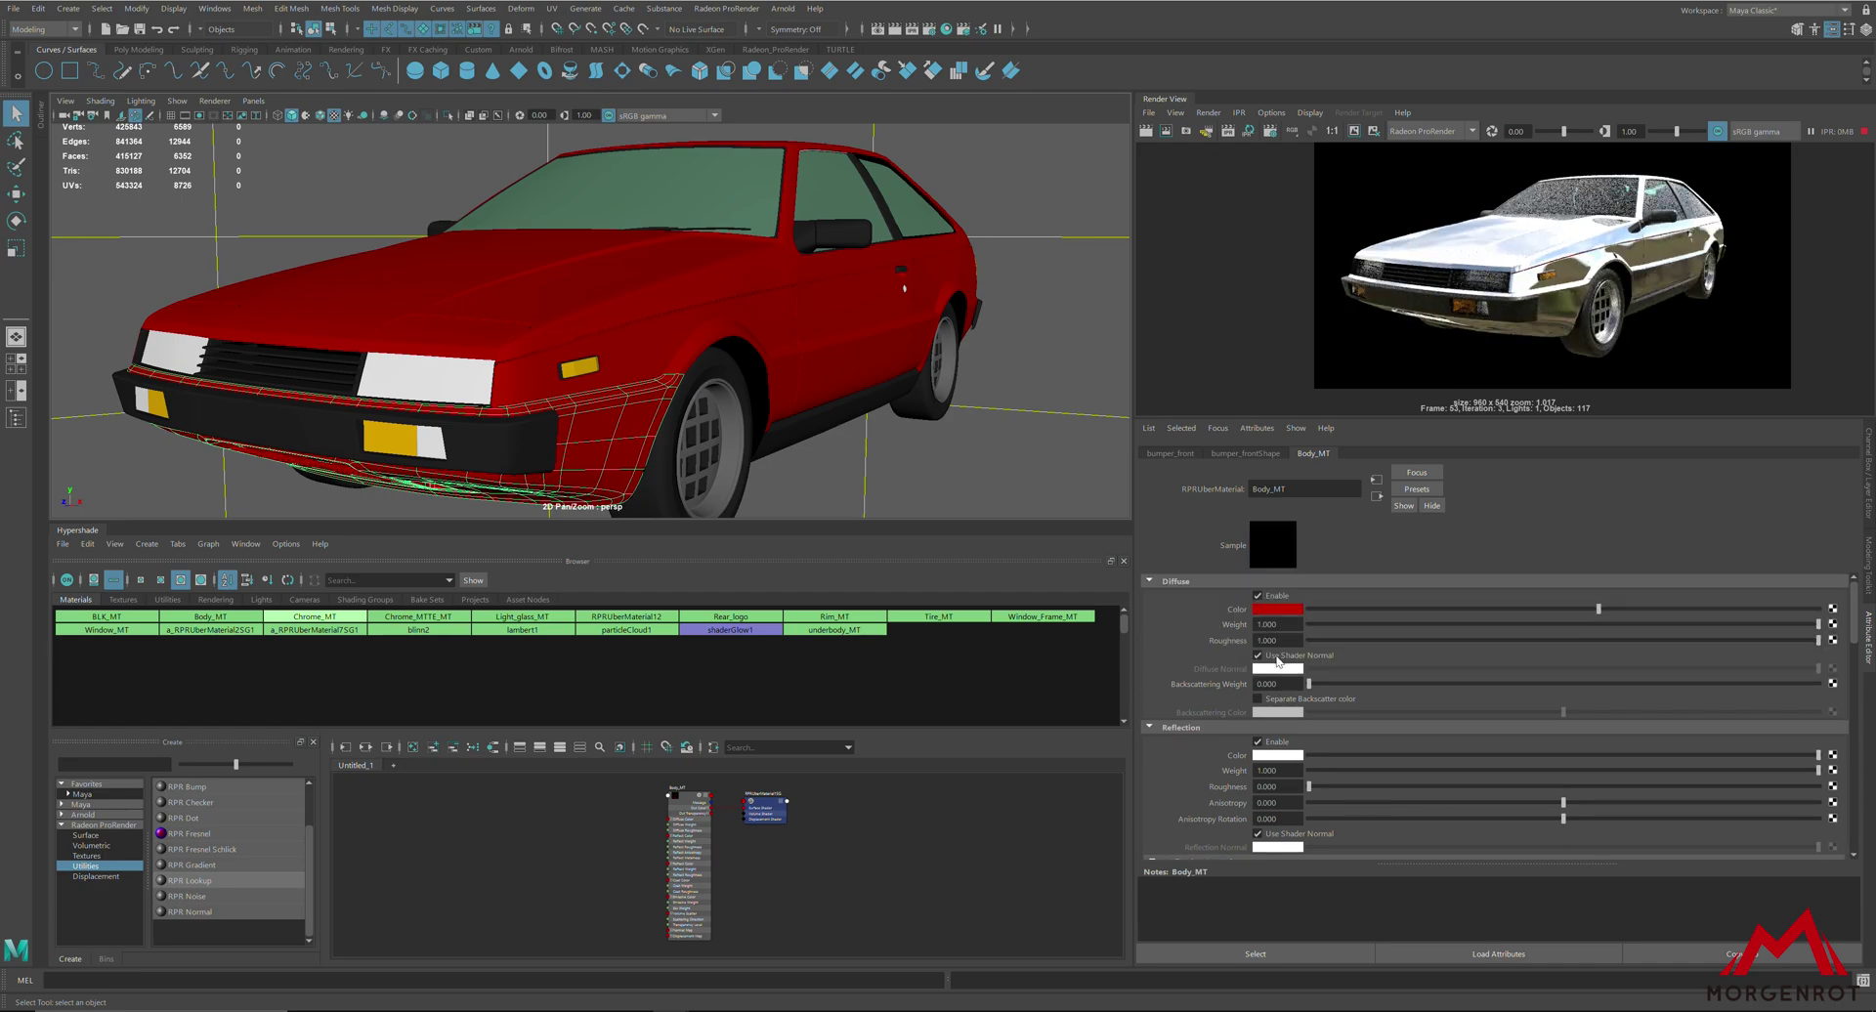
{"action": "left_click", "coordinate": [1281, 761]}
{"action": "left_click", "coordinate": [1235, 749]}
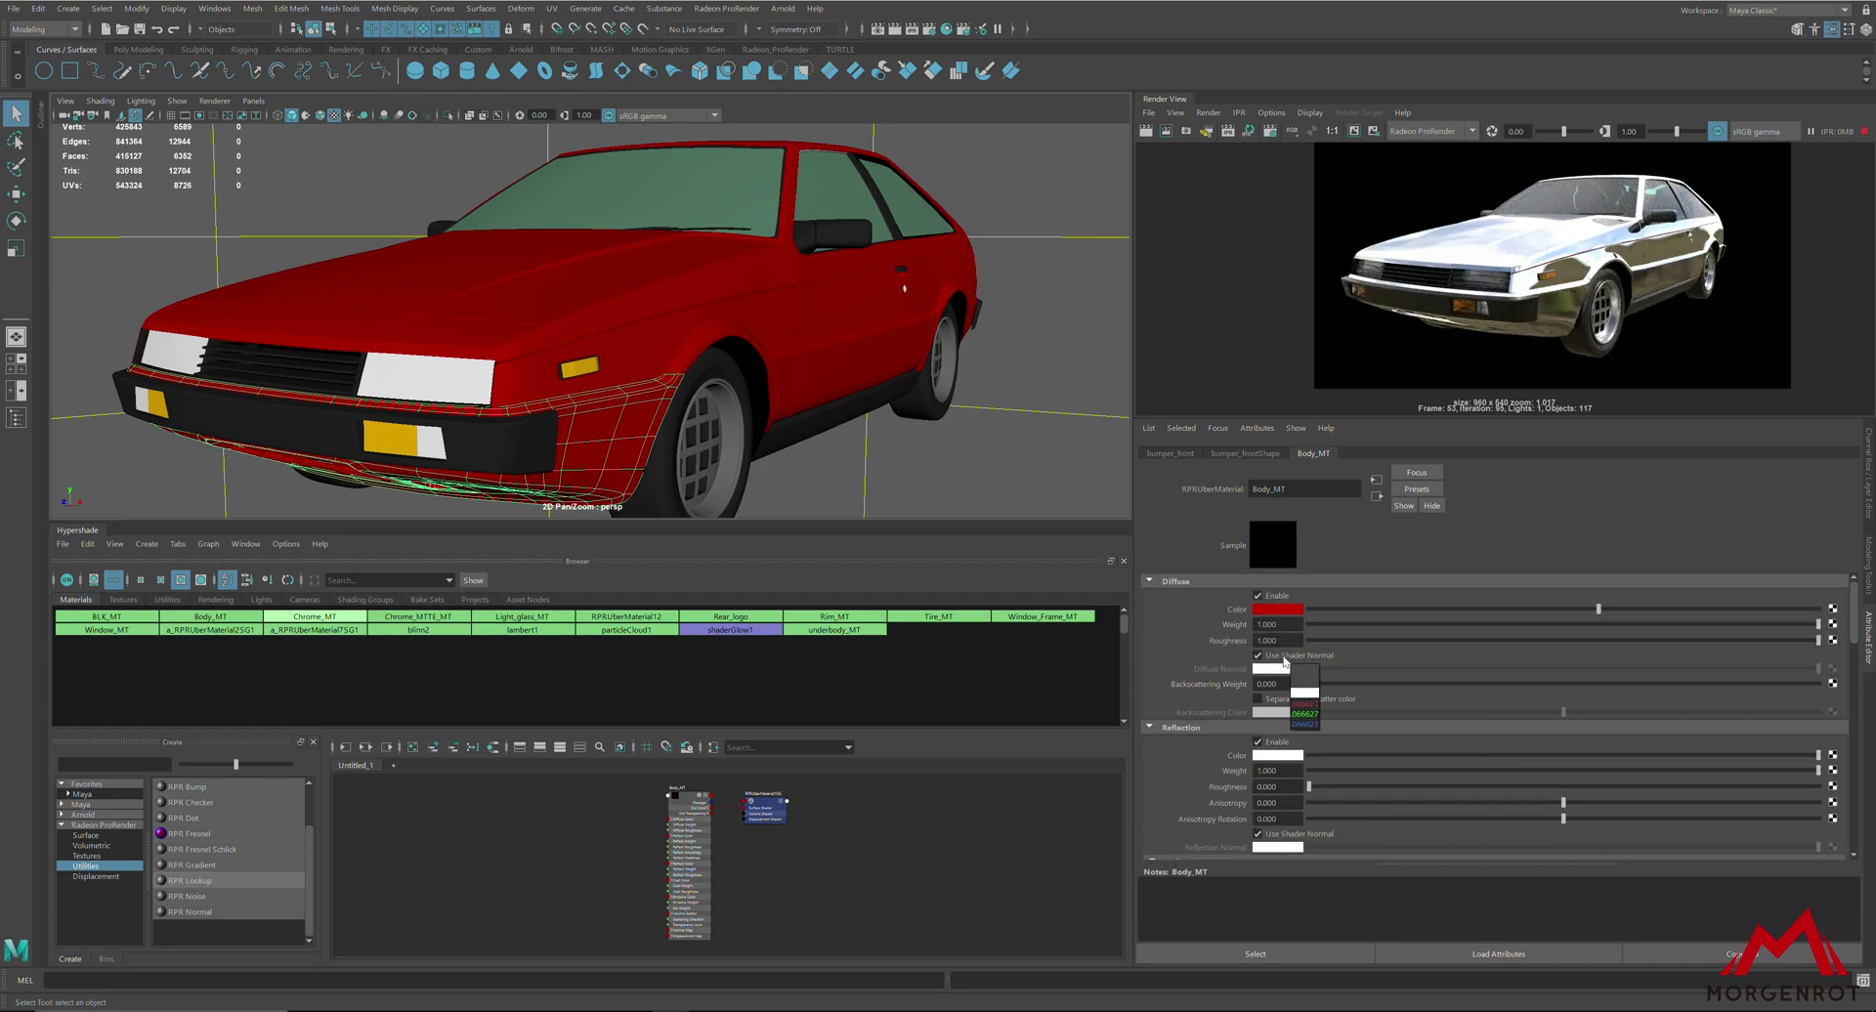
{"action": "left_click", "coordinate": [1282, 611]}
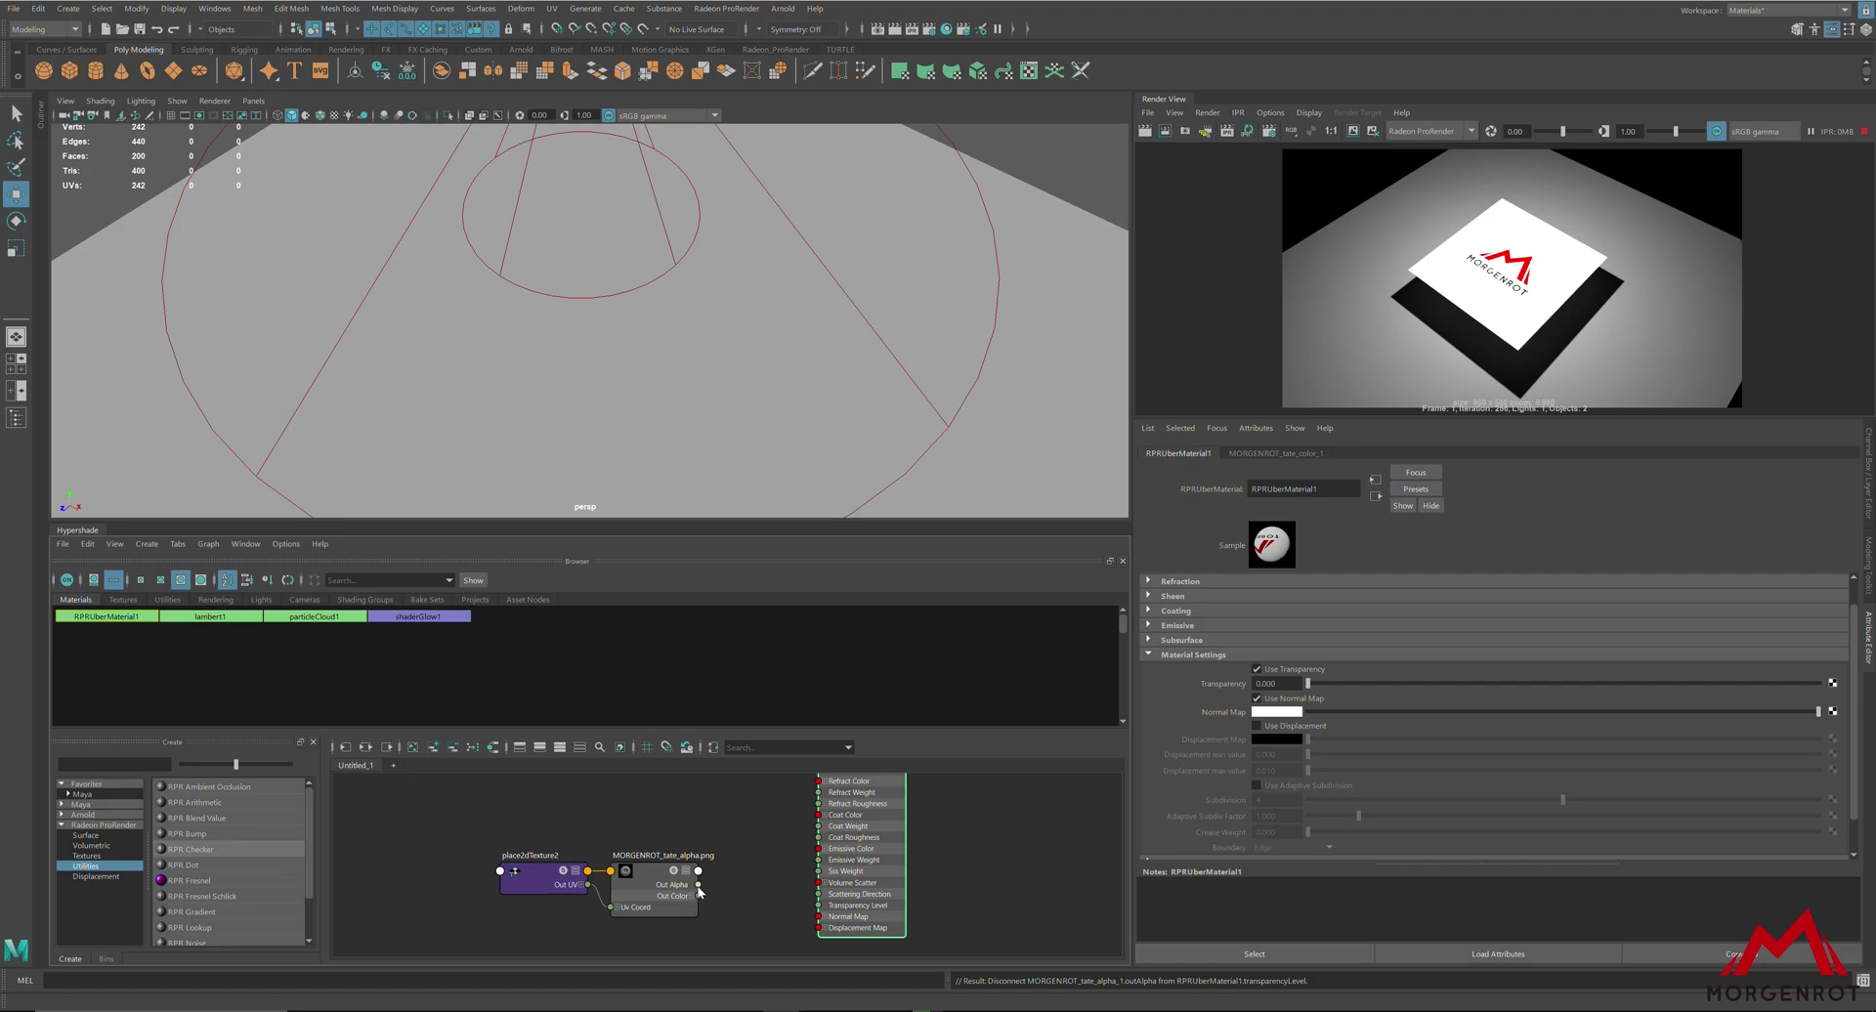
Step: Connect Out Alpha of MORGENROT_tate_alpha.png to the Transparency Level input of RPRUberMaterial1
{"action": "left_click_drag", "start_coordinate": [699, 885], "coordinate": [820, 906]}
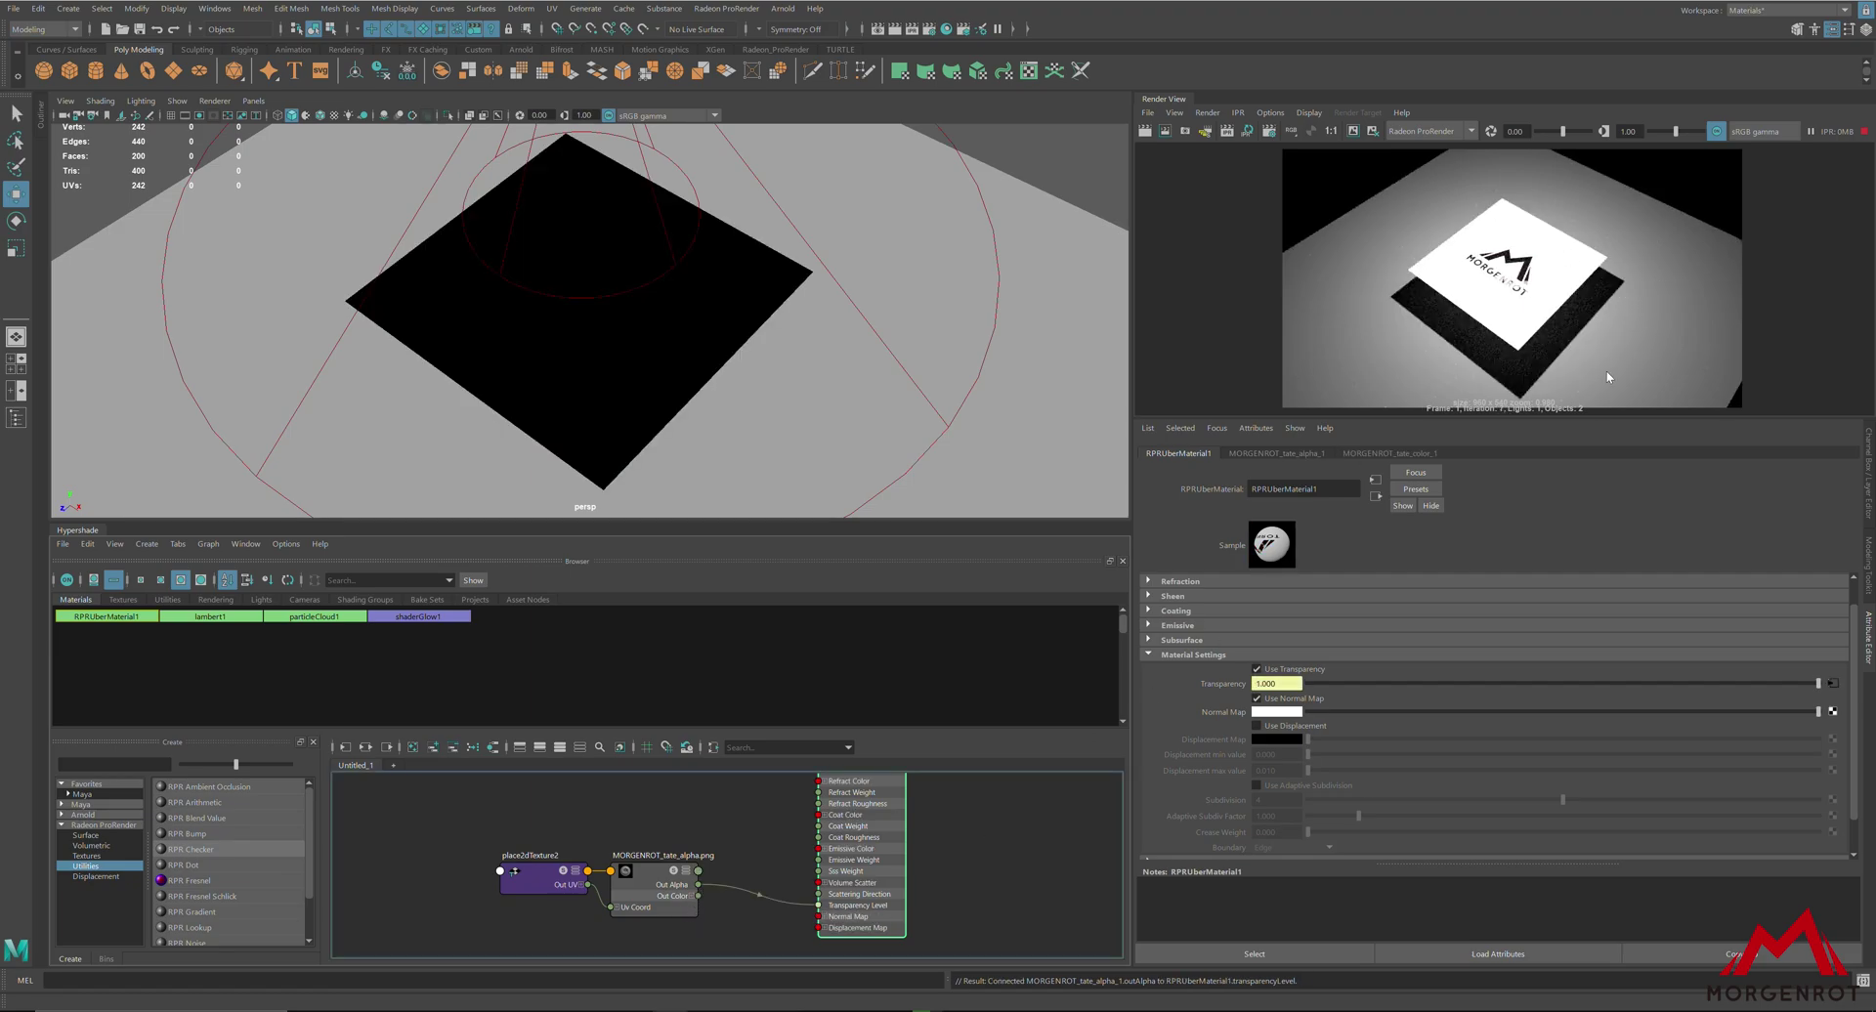
Step: Add an RPR Arithmetic node, connecting the alpha texture's Out Color to Input B and the node's Out X to Transparency Level
{"action": "left_click_drag", "start_coordinate": [592, 426], "coordinate": [578, 369], "text": "alt"}
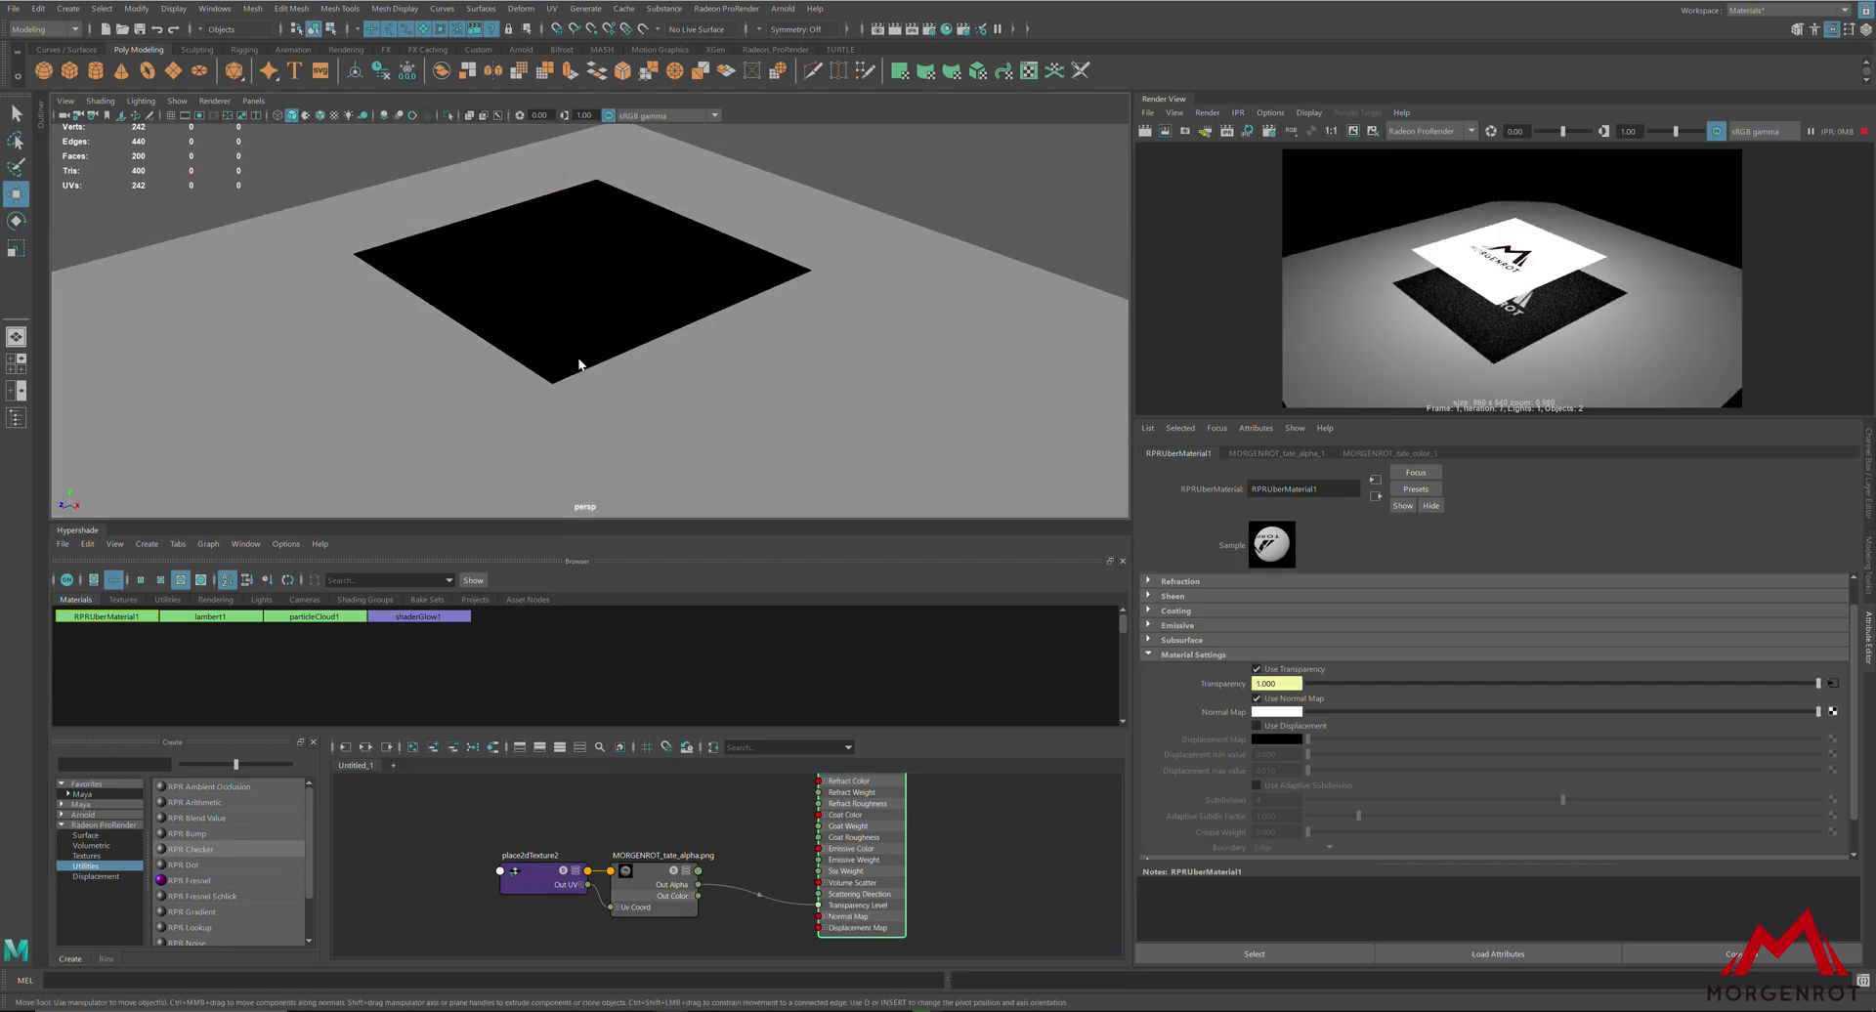
{"action": "scroll", "coordinate": [637, 922], "scroll_direction": "up", "scroll_amount": 2}
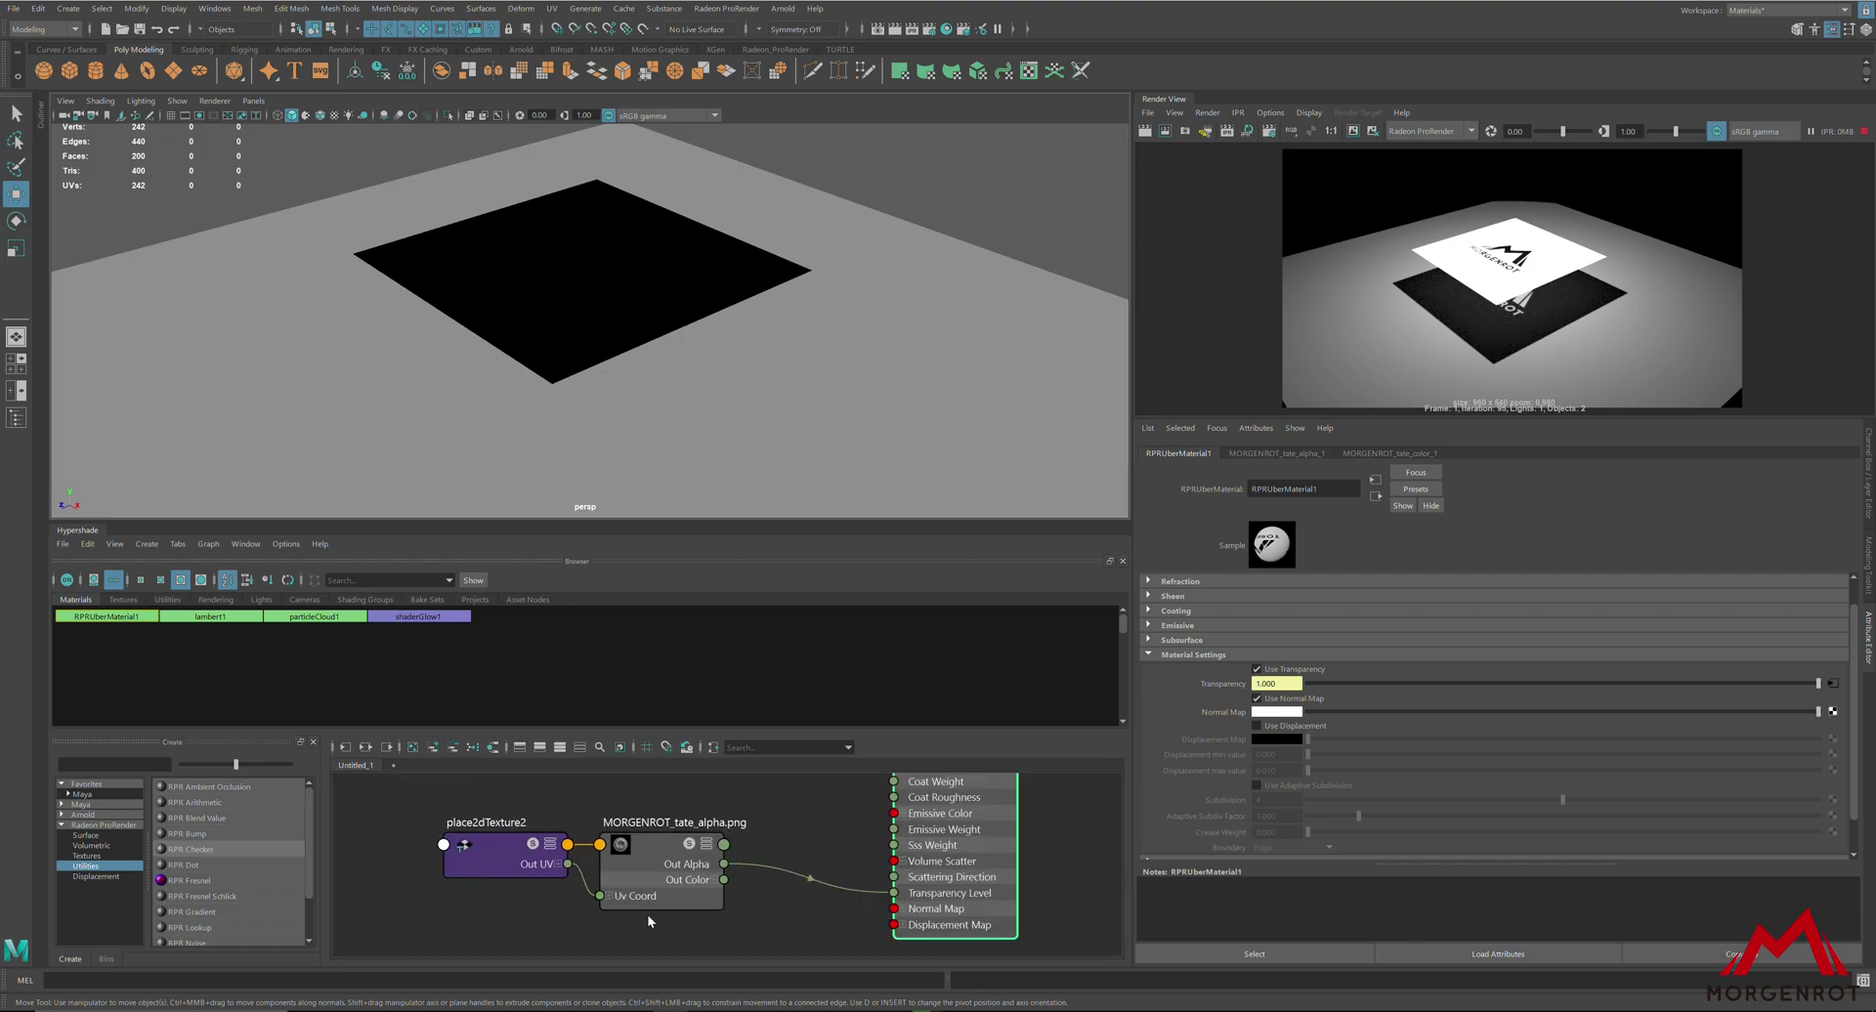
{"action": "left_click_drag", "start_coordinate": [648, 919], "coordinate": [494, 891]}
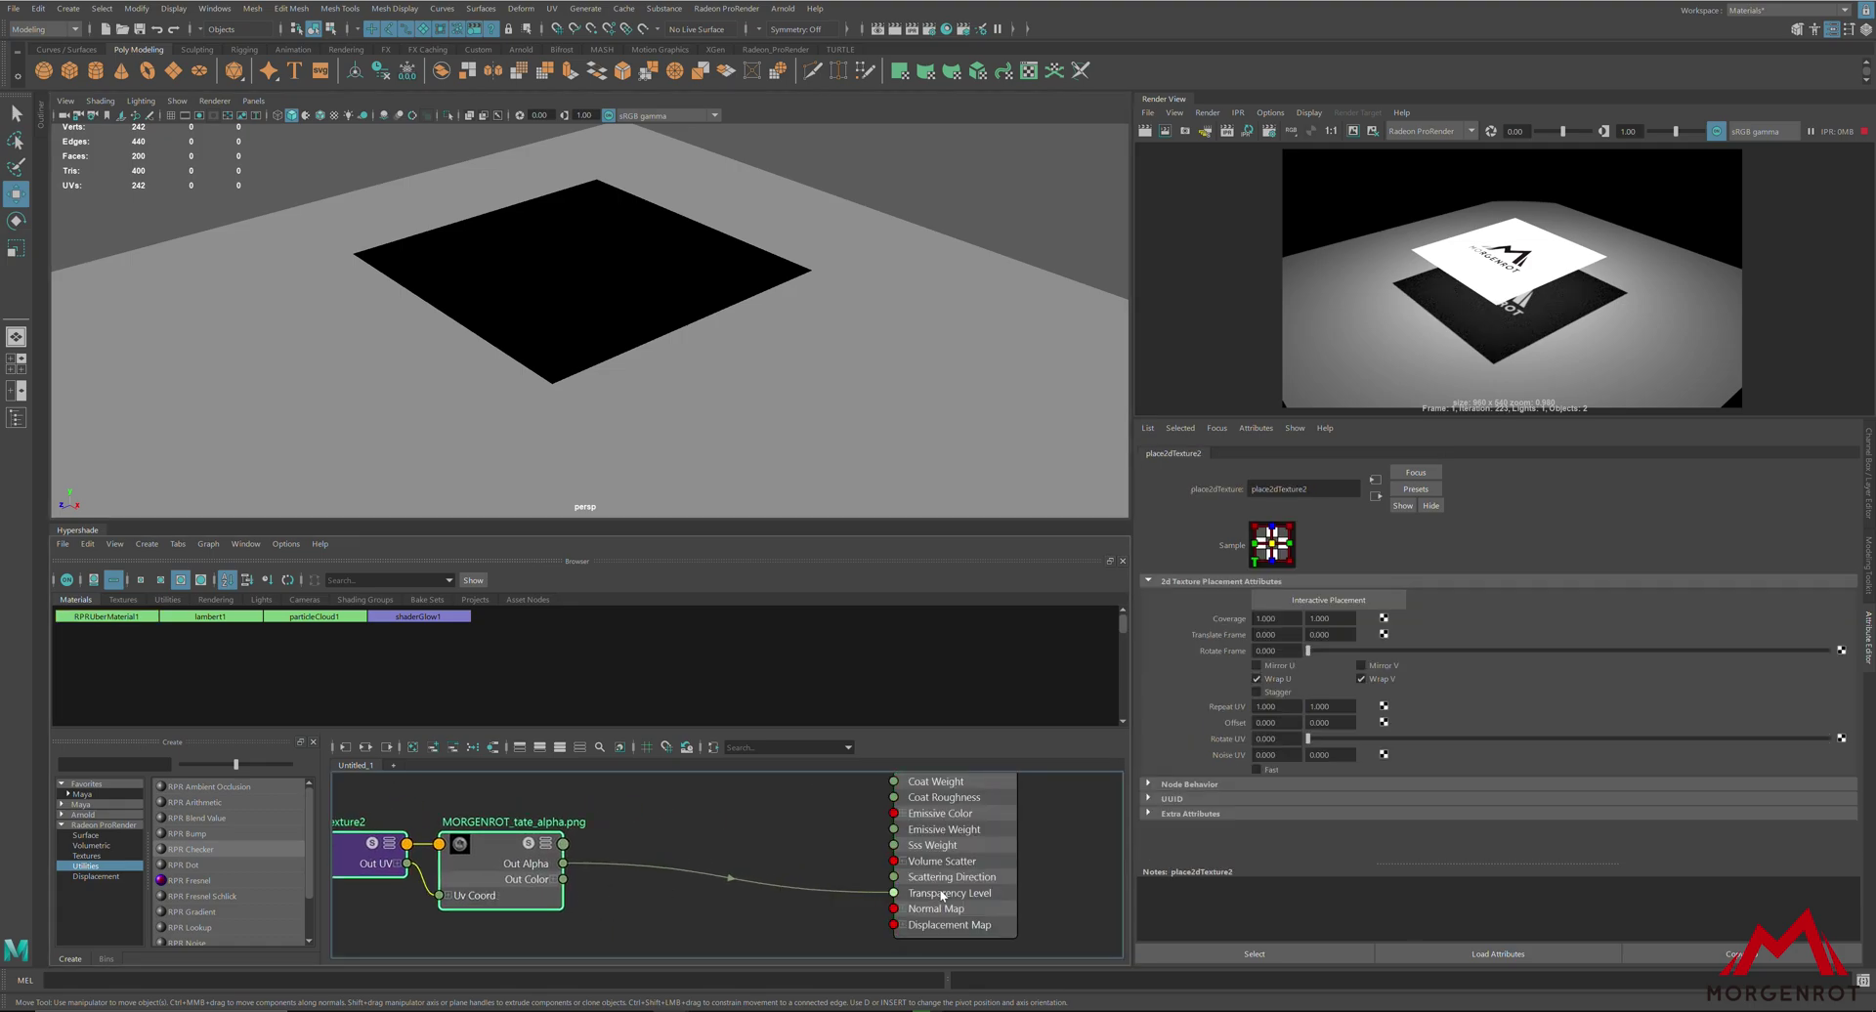
{"action": "left_click_drag", "start_coordinate": [687, 335], "coordinate": [745, 348], "text": "alt"}
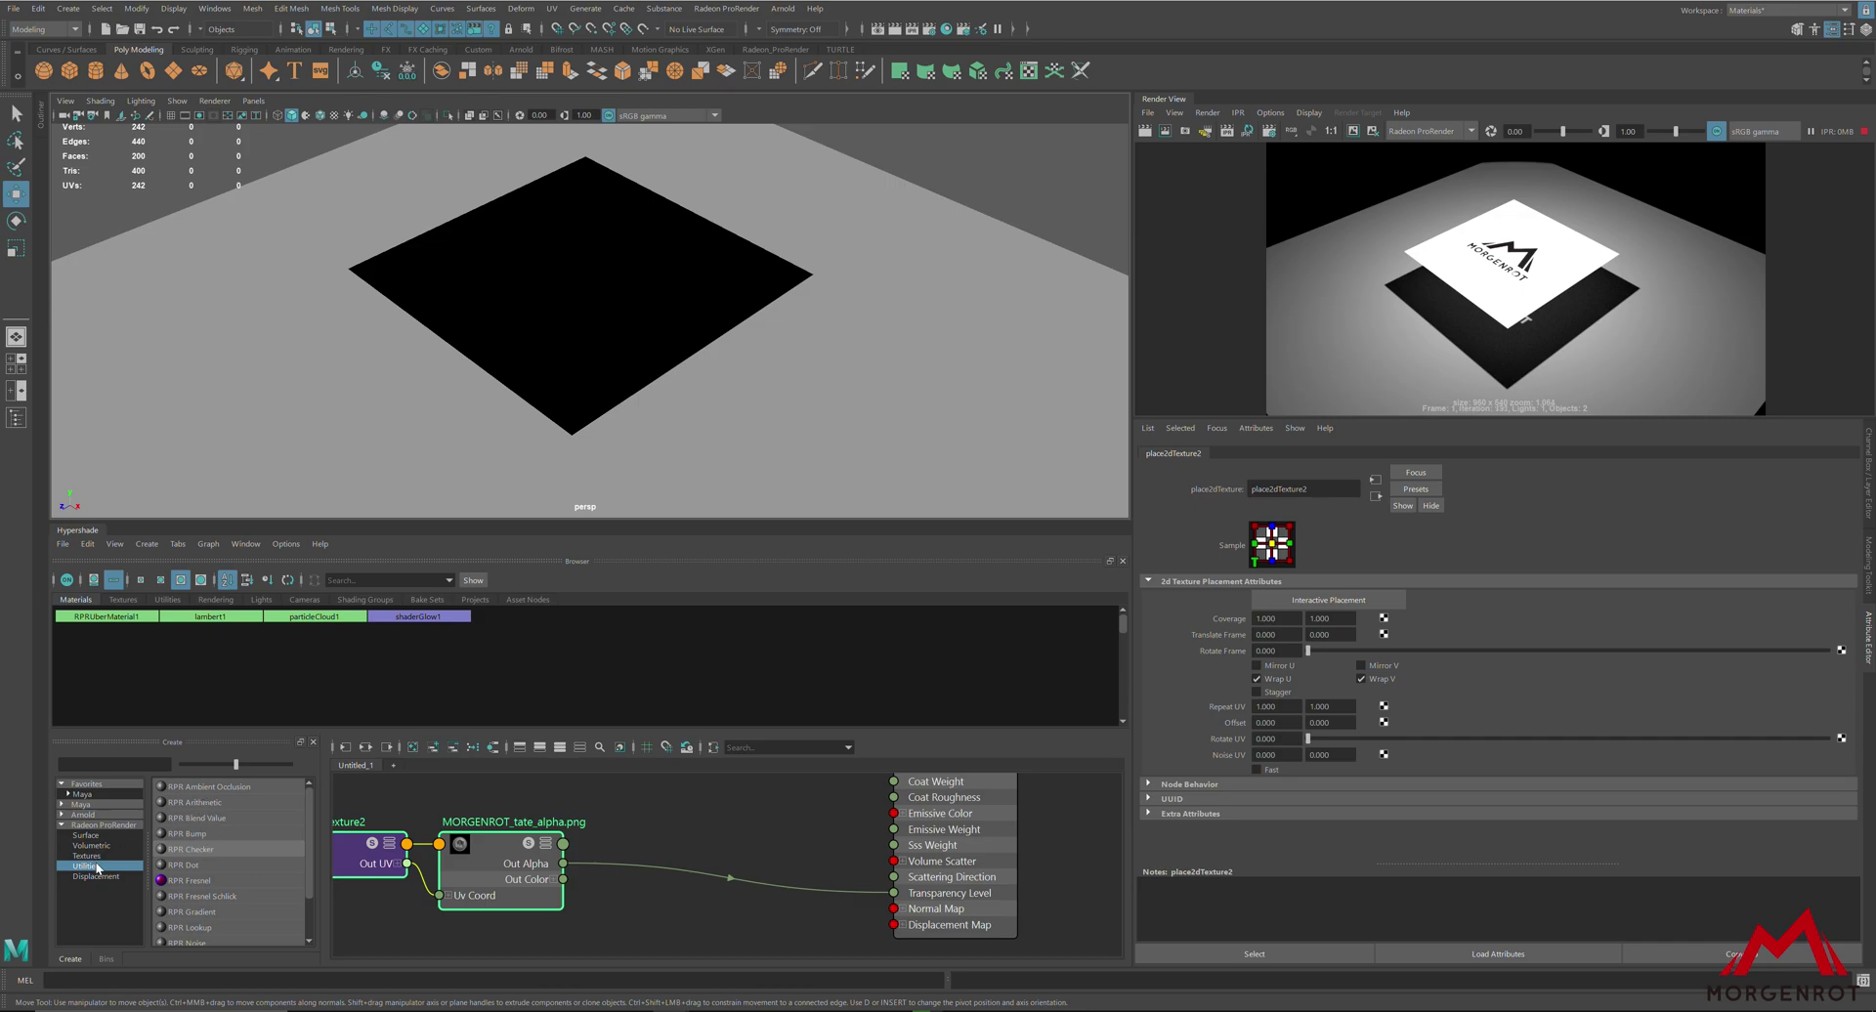
{"action": "left_click", "coordinate": [220, 806]}
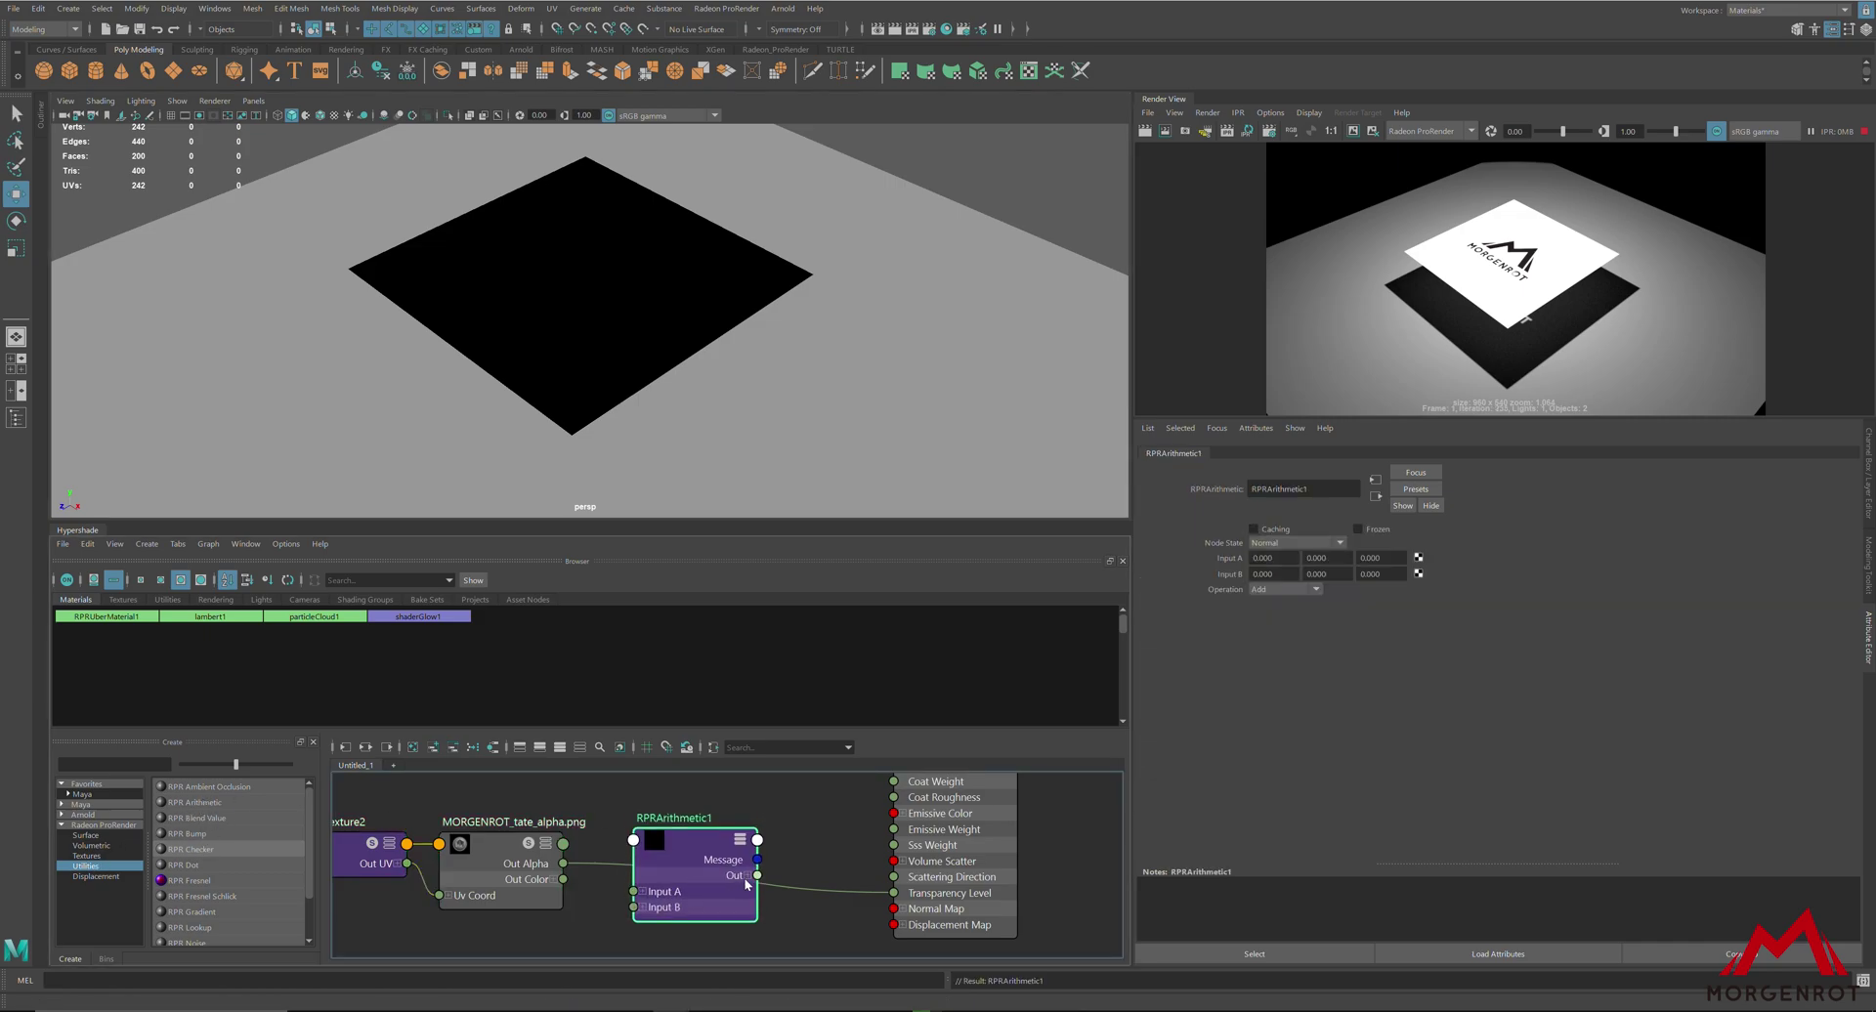
{"action": "left_click_drag", "start_coordinate": [758, 891], "coordinate": [894, 893]}
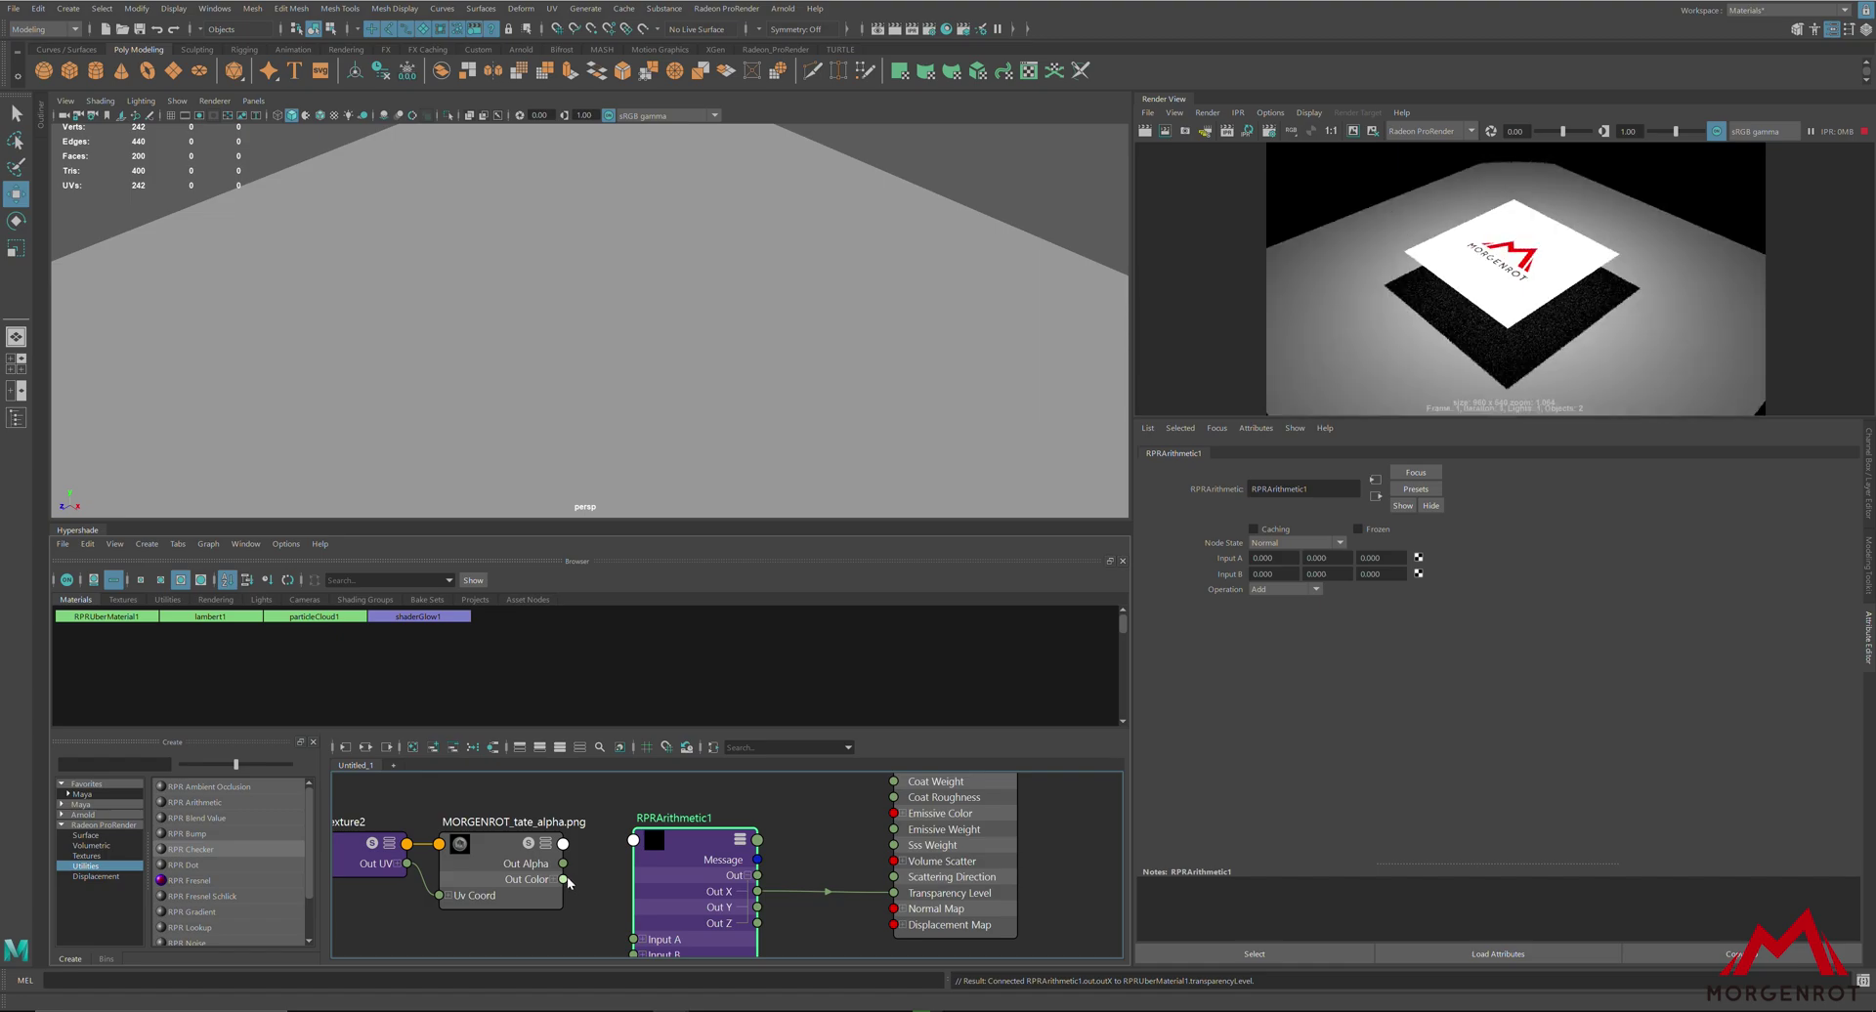
{"action": "left_click_drag", "start_coordinate": [604, 916], "coordinate": [637, 953]}
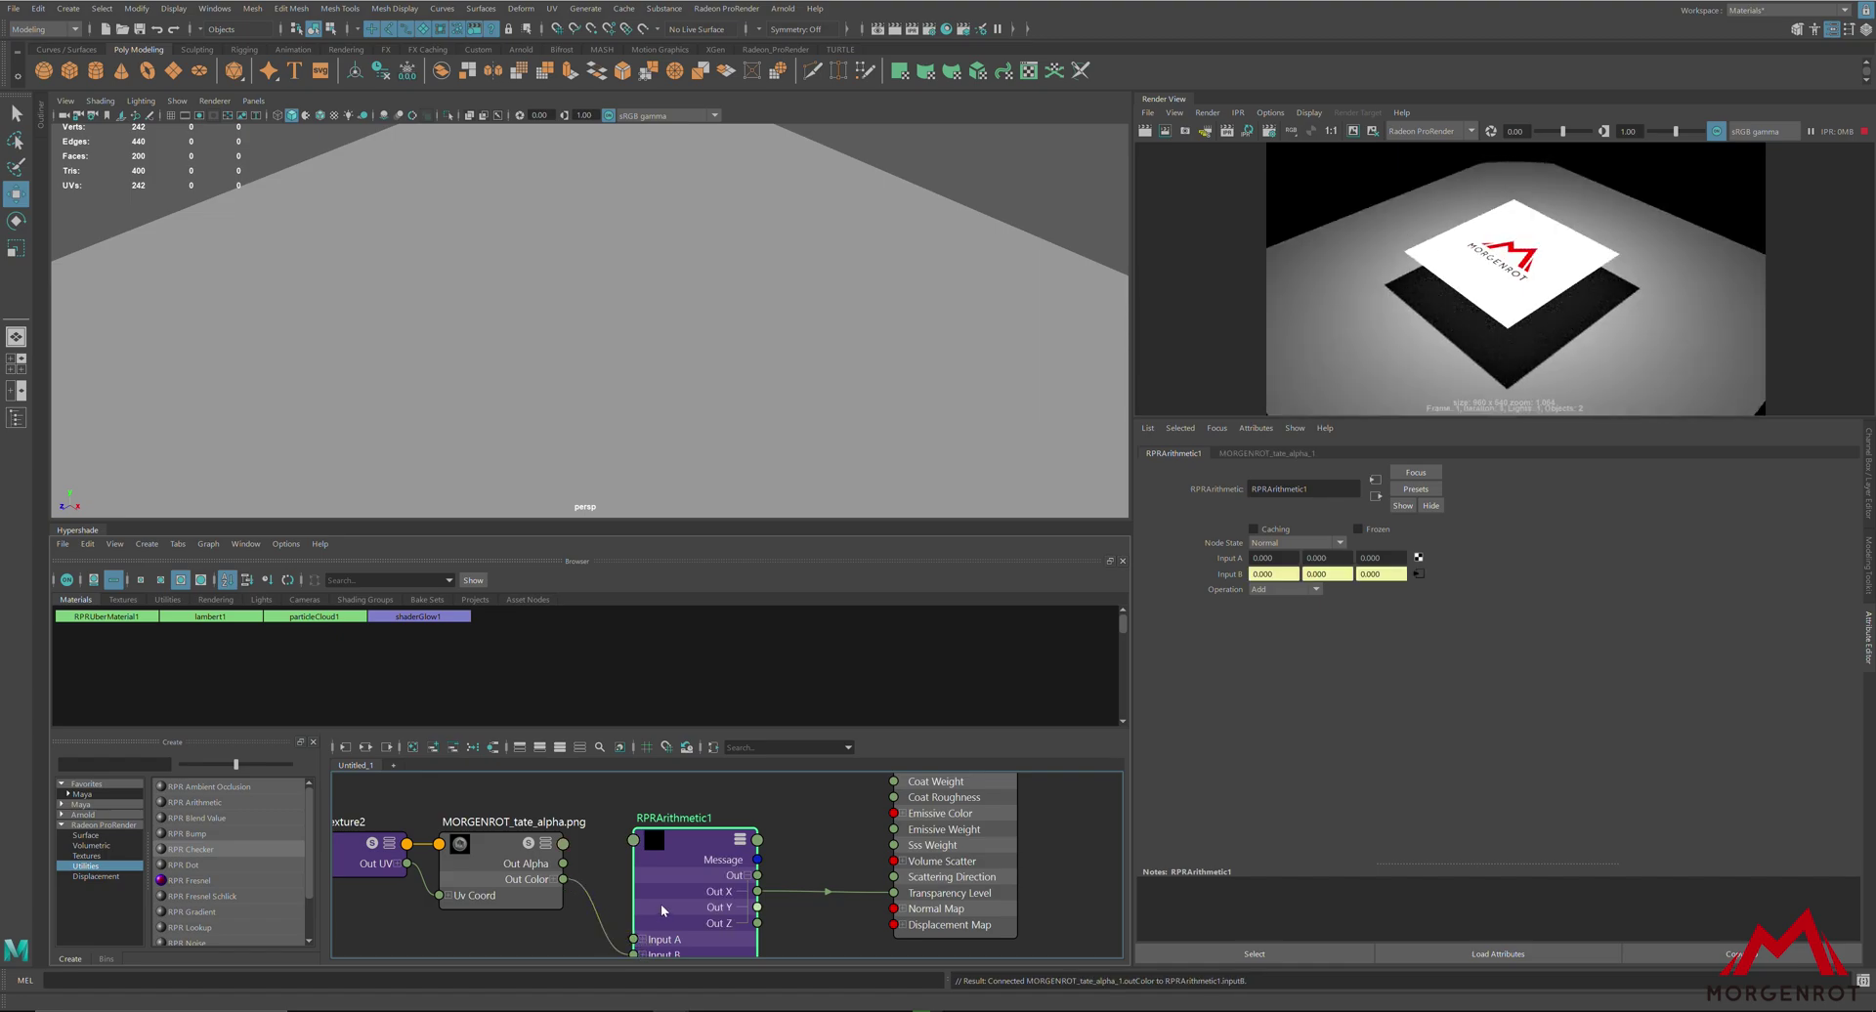
Step: Set the first Input A value of the Arithmetic node to 1.000 and its operation to Subtract, and inspect the logo from several angles
{"action": "left_click", "coordinate": [1282, 559]}
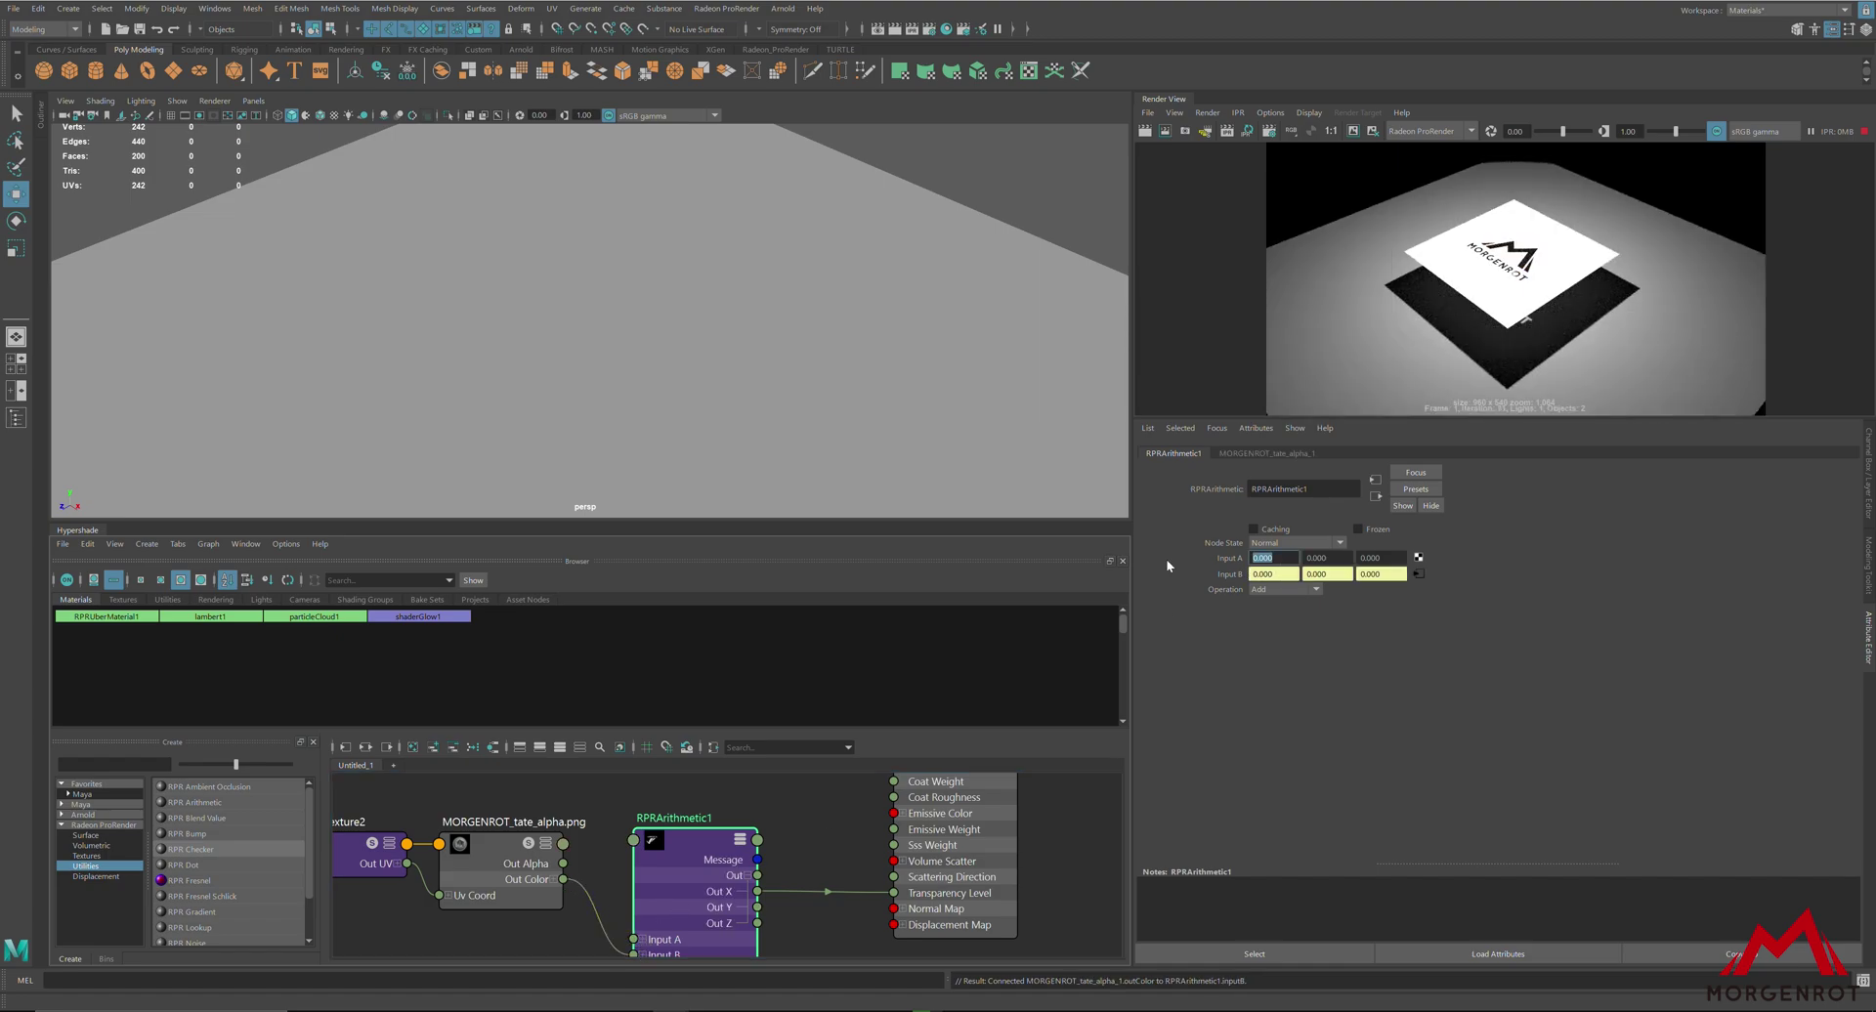
{"action": "type", "text": "1"}
{"action": "key", "text": "Return"}
{"action": "left_click", "coordinate": [1294, 587]}
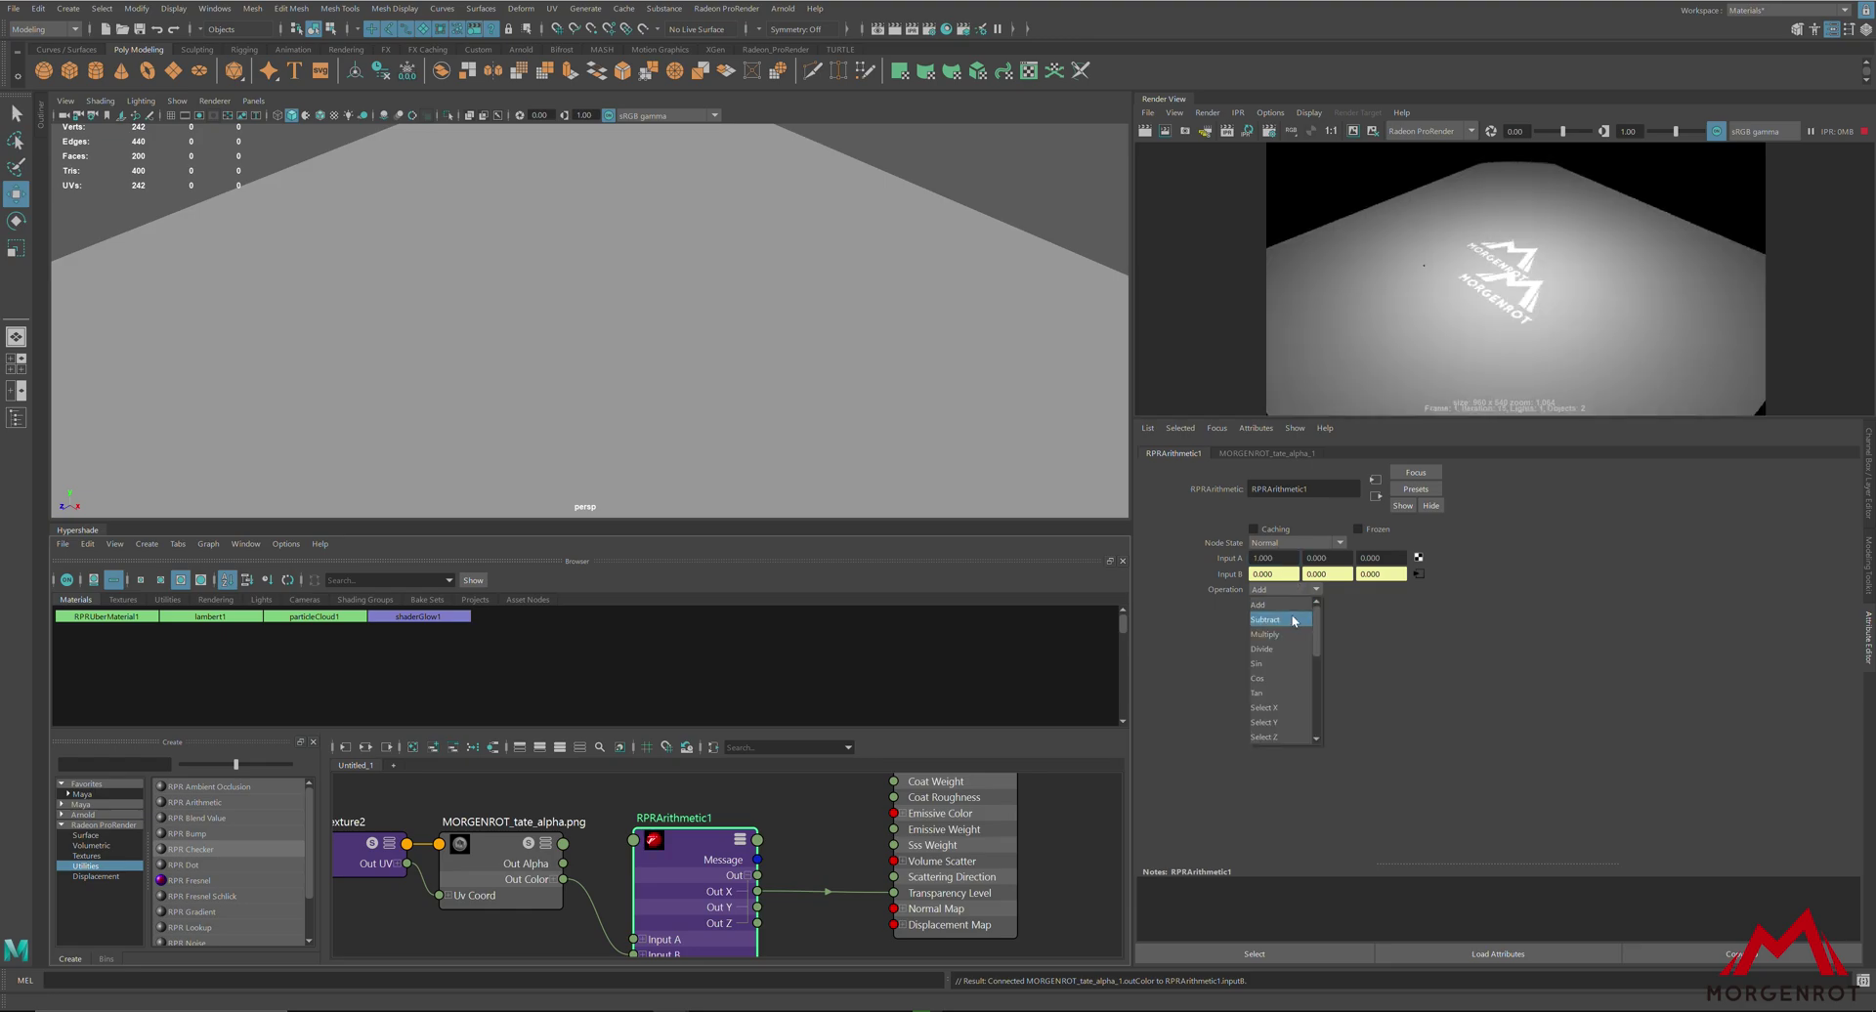
{"action": "left_click", "coordinate": [1294, 620]}
{"action": "key", "text": "a"}
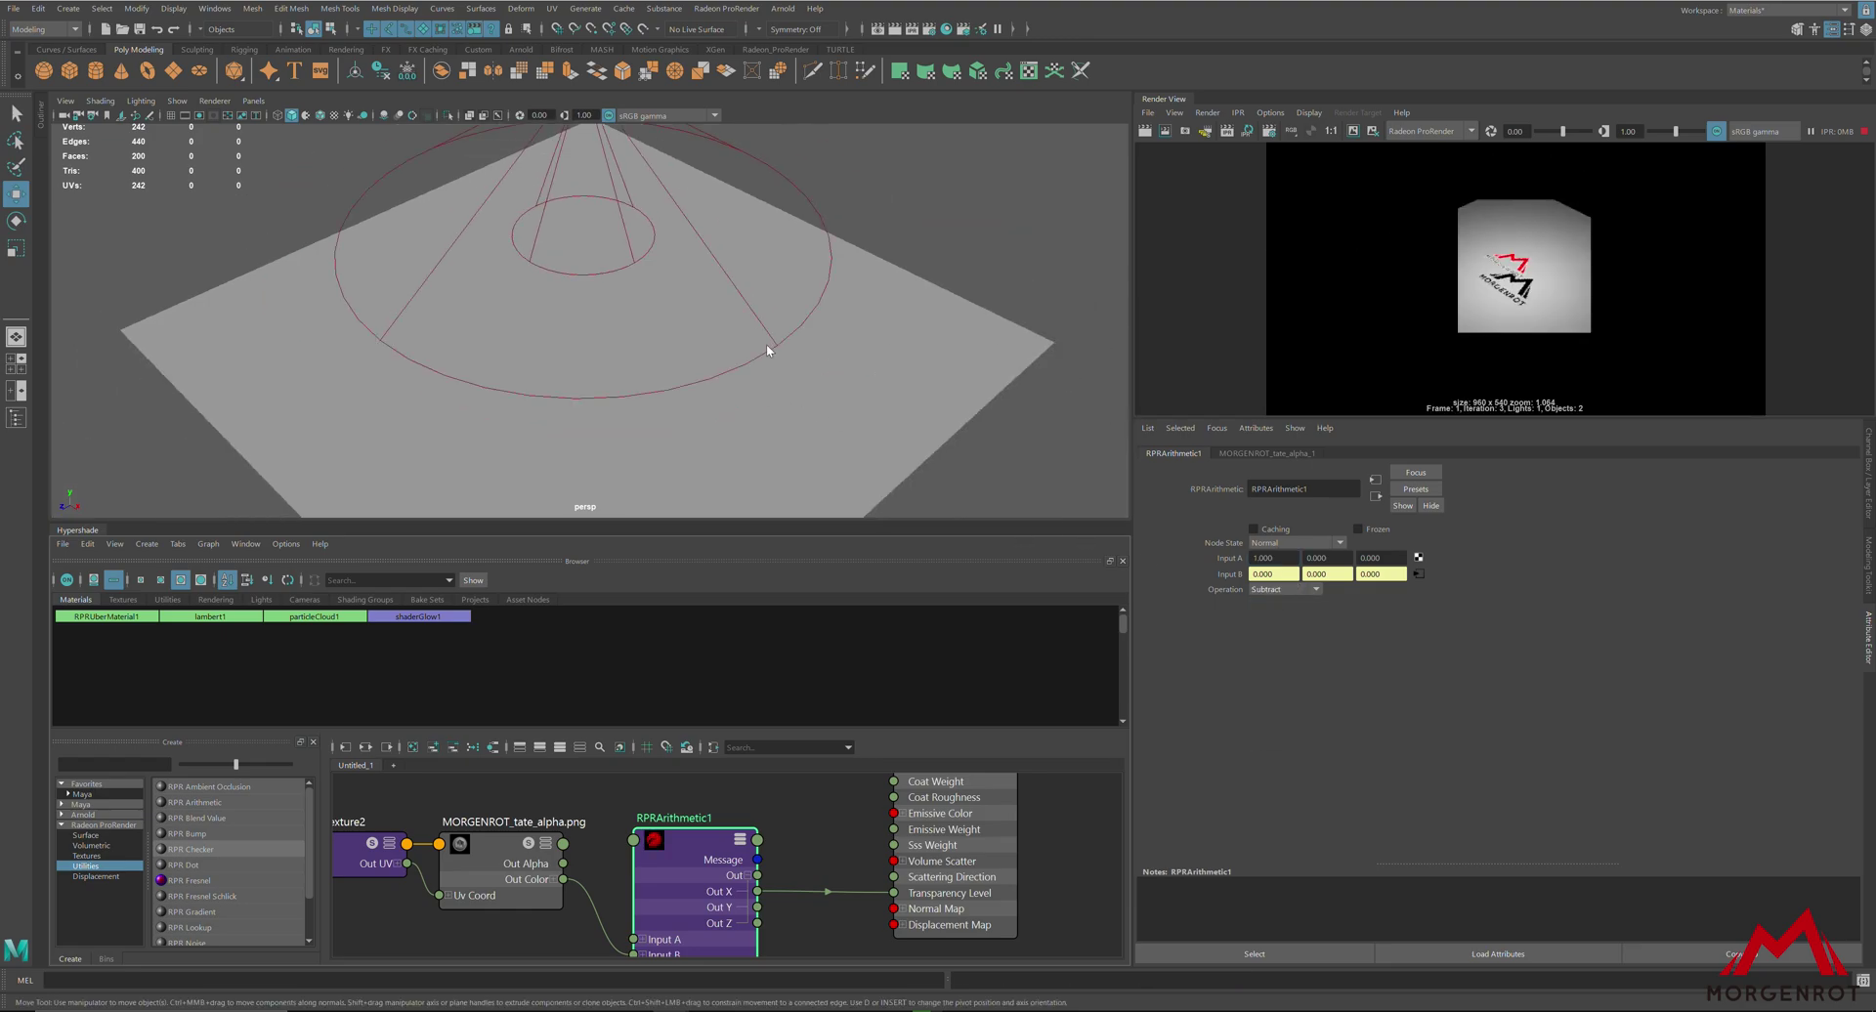
{"action": "left_click_drag", "start_coordinate": [767, 345], "coordinate": [595, 364], "text": "alt"}
{"action": "scroll", "coordinate": [607, 358], "scroll_direction": "up", "scroll_amount": 5}
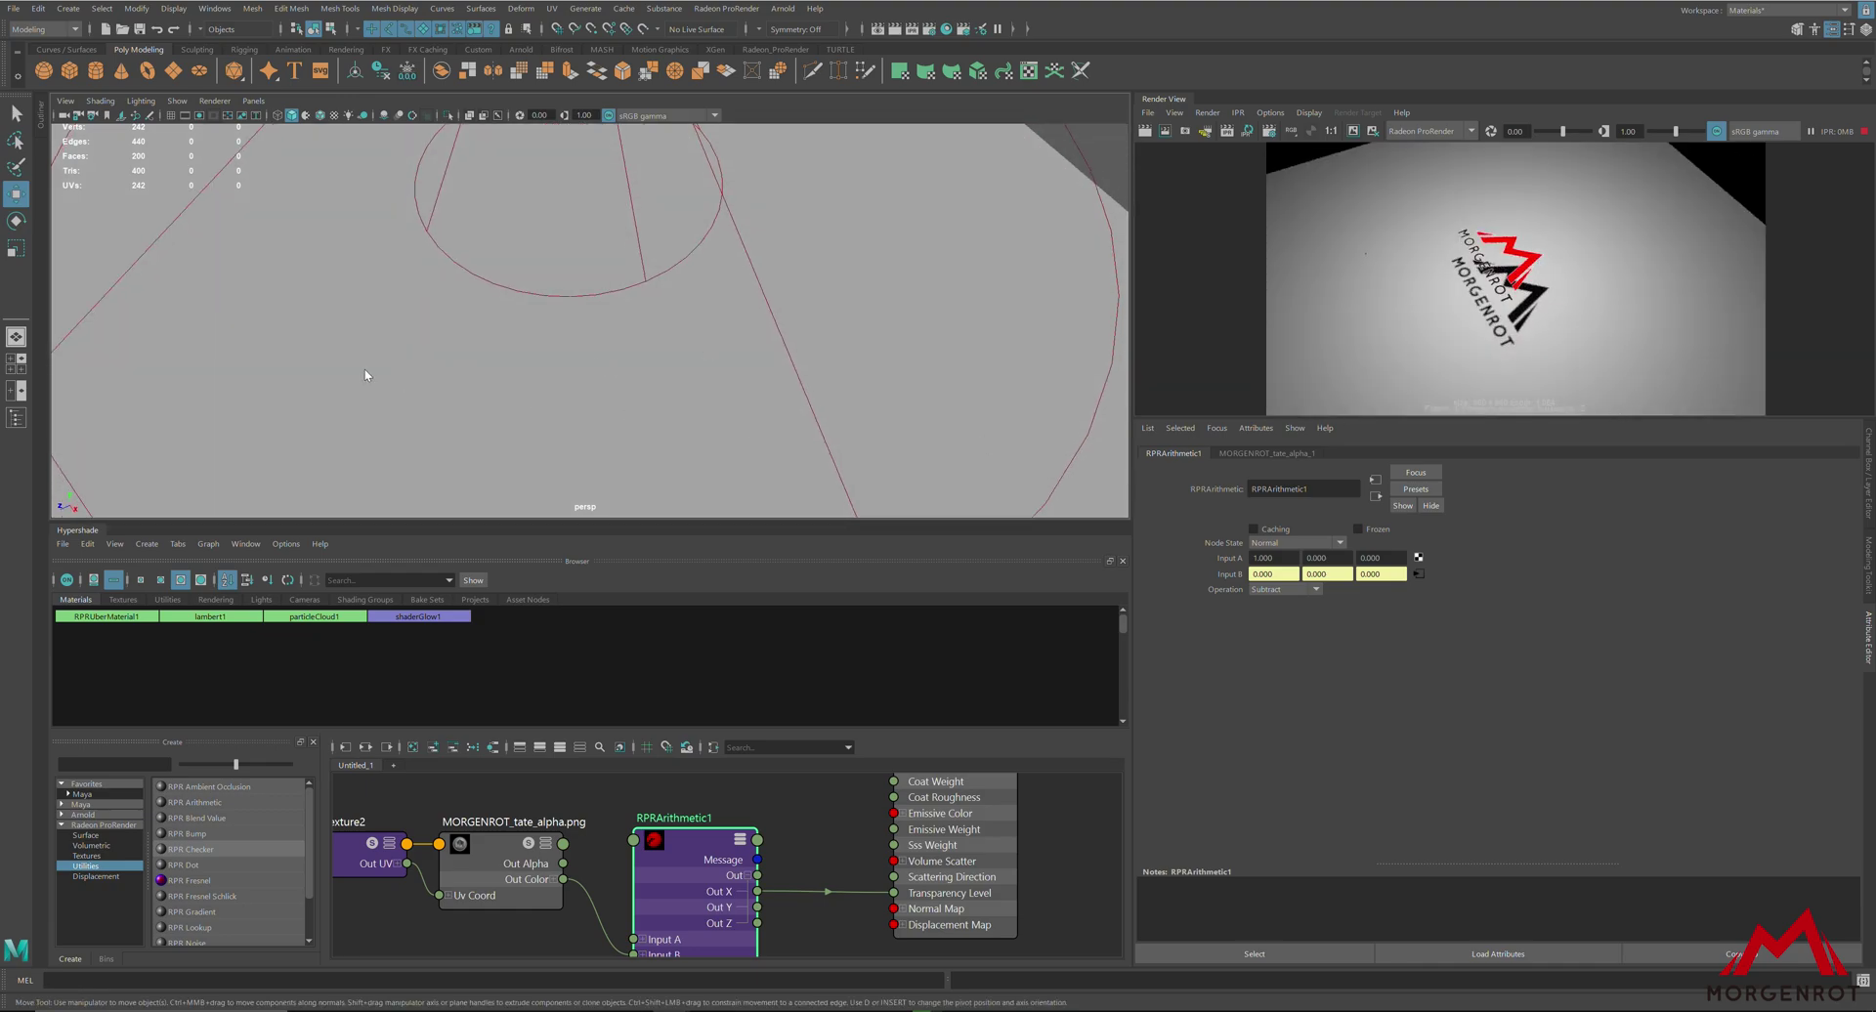
{"action": "left_click_drag", "start_coordinate": [533, 357], "coordinate": [719, 286], "text": "alt"}
{"action": "scroll", "coordinate": [704, 278], "scroll_direction": "down", "scroll_amount": 2}
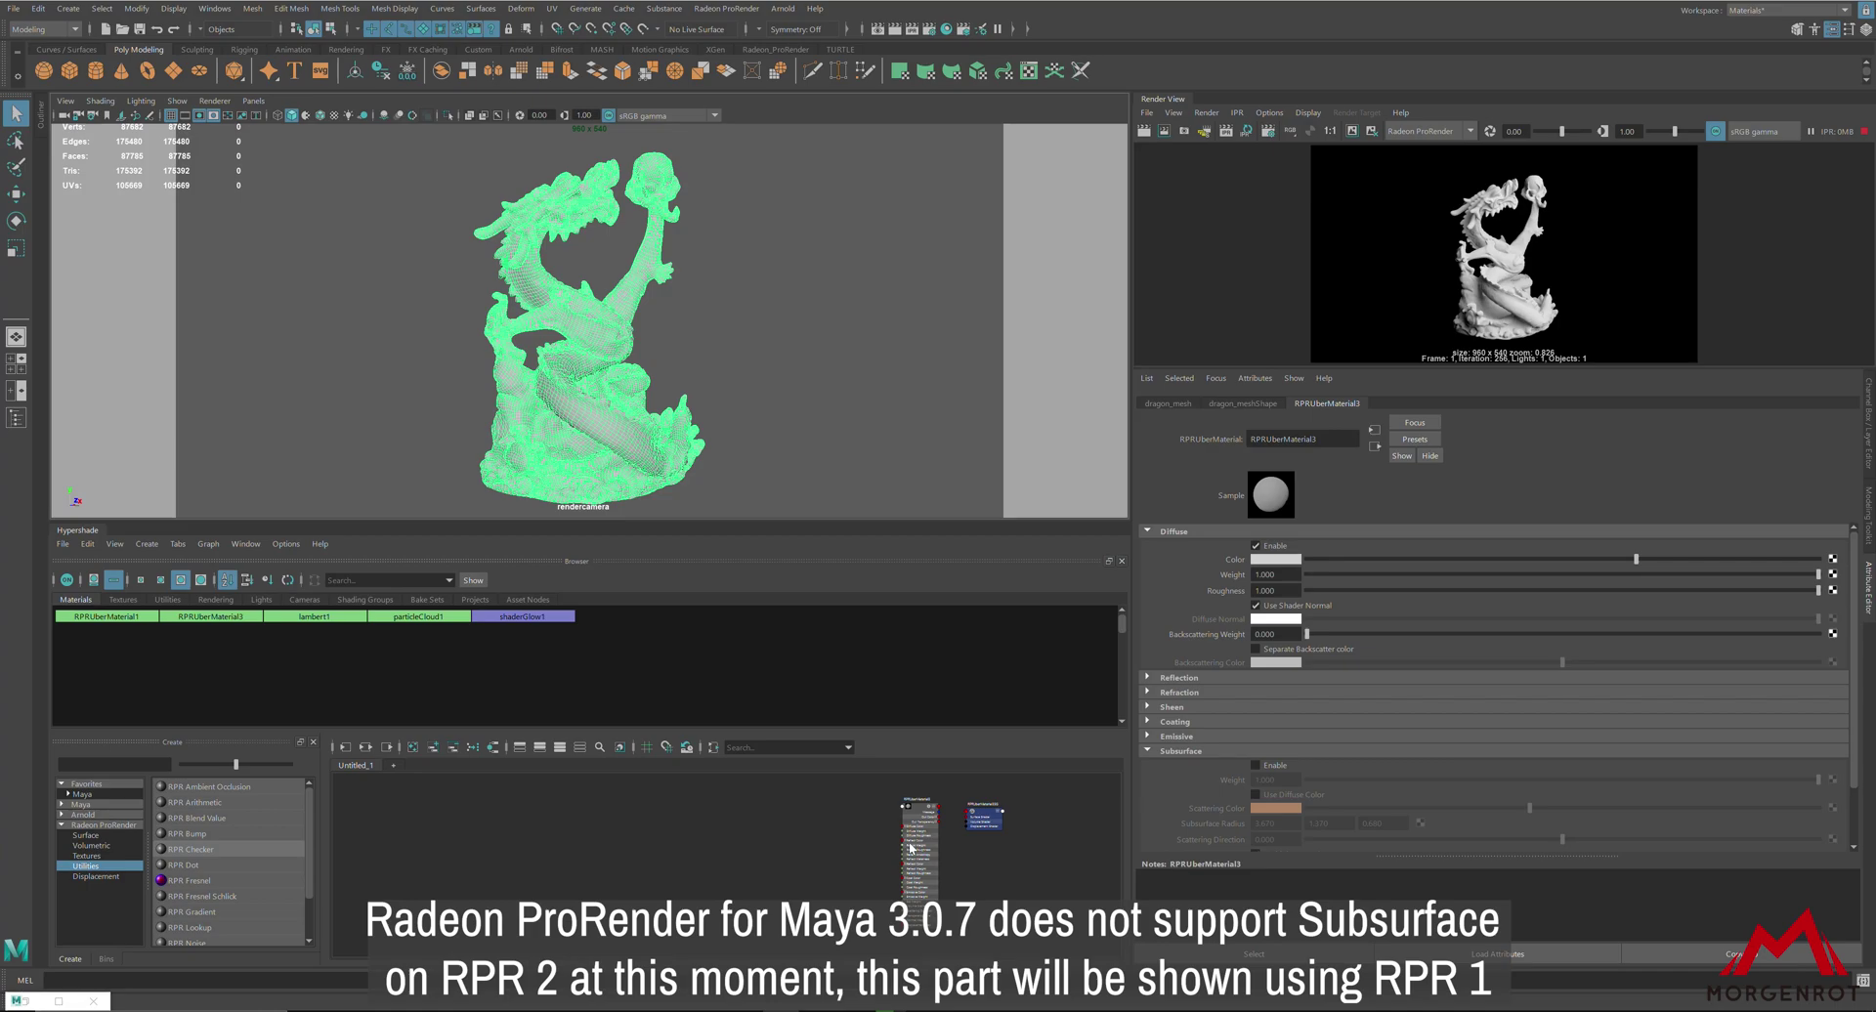
Step: Enable Subsurface on the dragon's Uber material and raise its diffuse Backscattering Weight to 1.000
{"action": "left_click", "coordinate": [911, 849]}
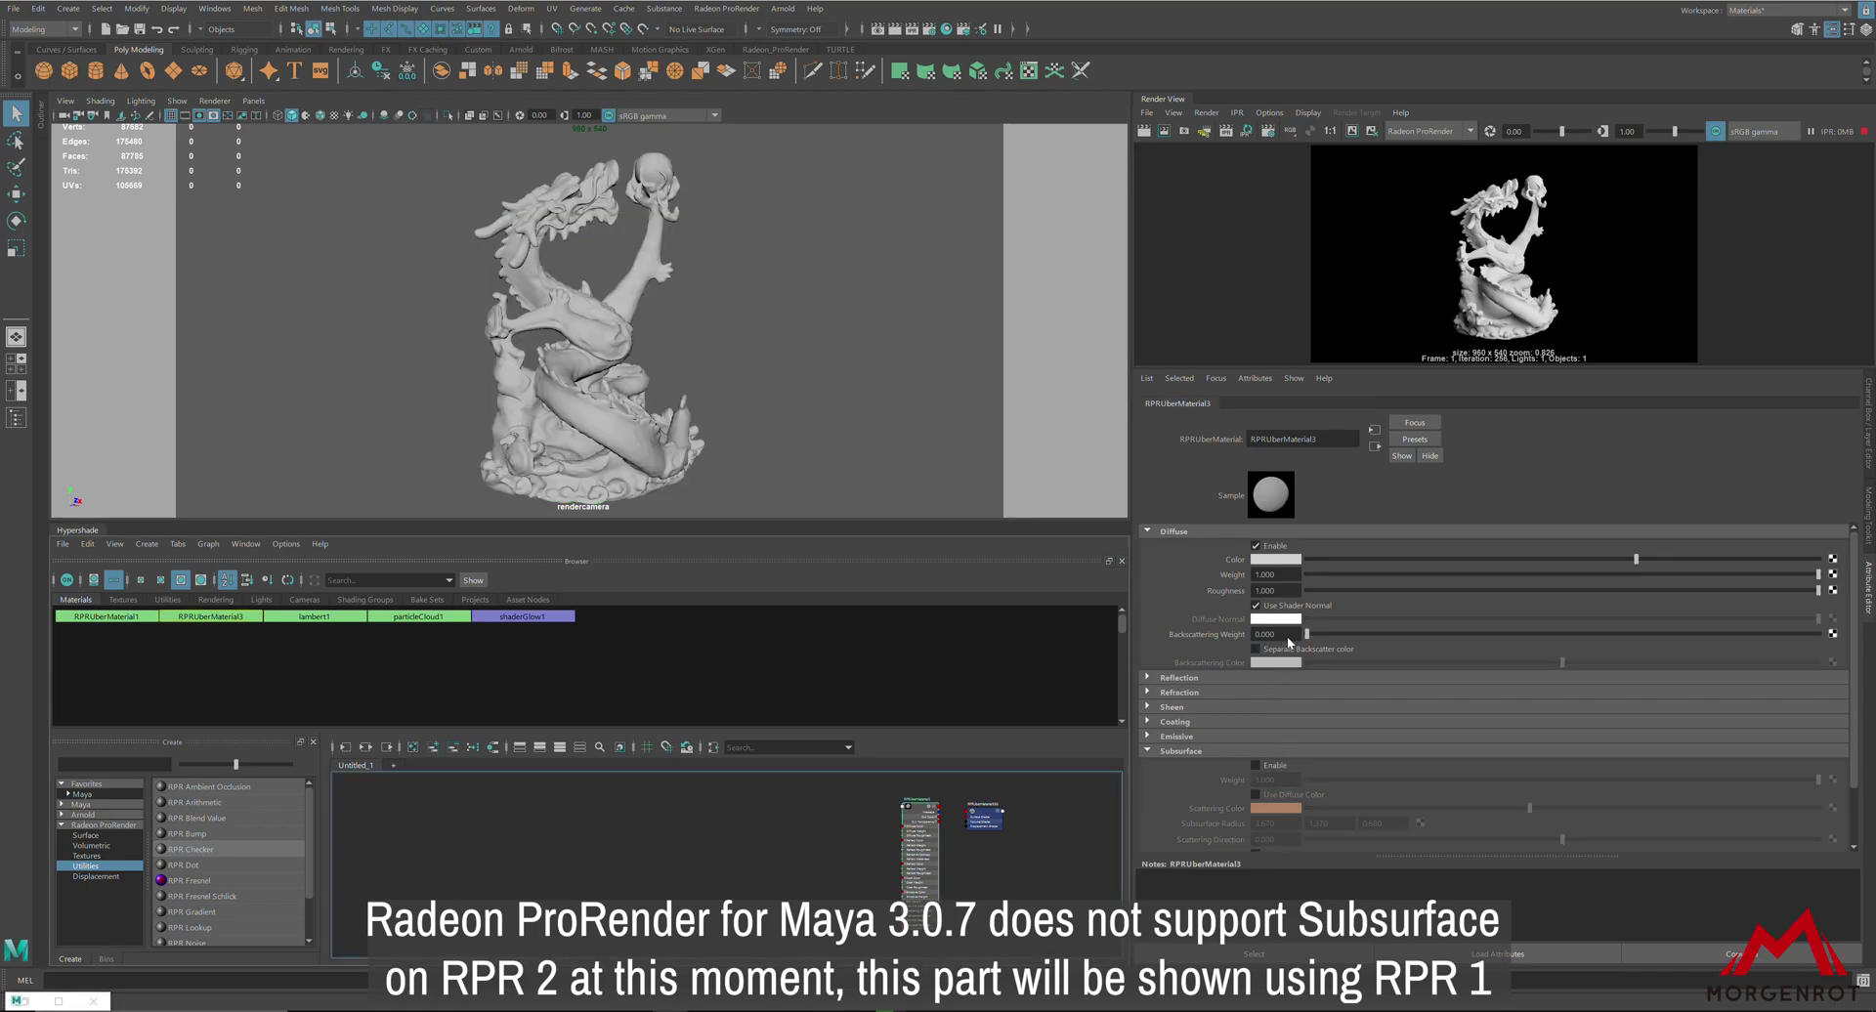
{"action": "left_click", "coordinate": [1279, 766]}
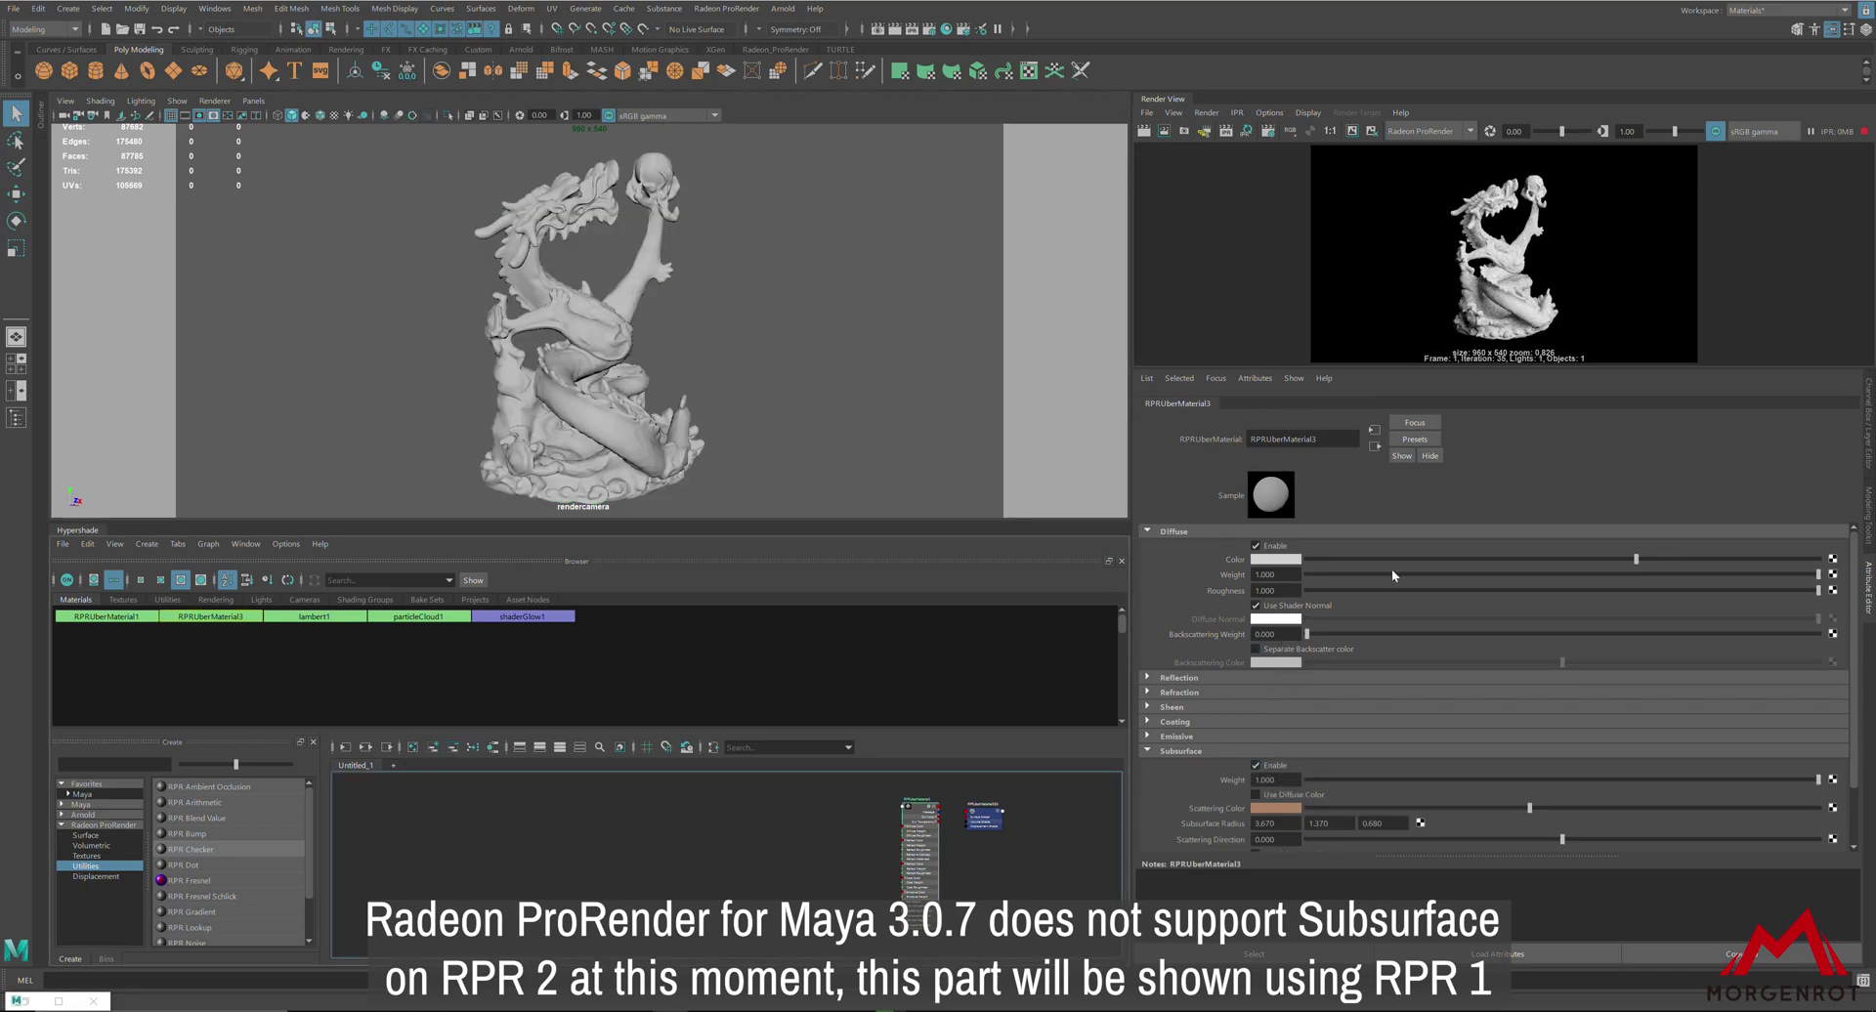
{"action": "left_click_drag", "start_coordinate": [1309, 634], "coordinate": [1818, 634]}
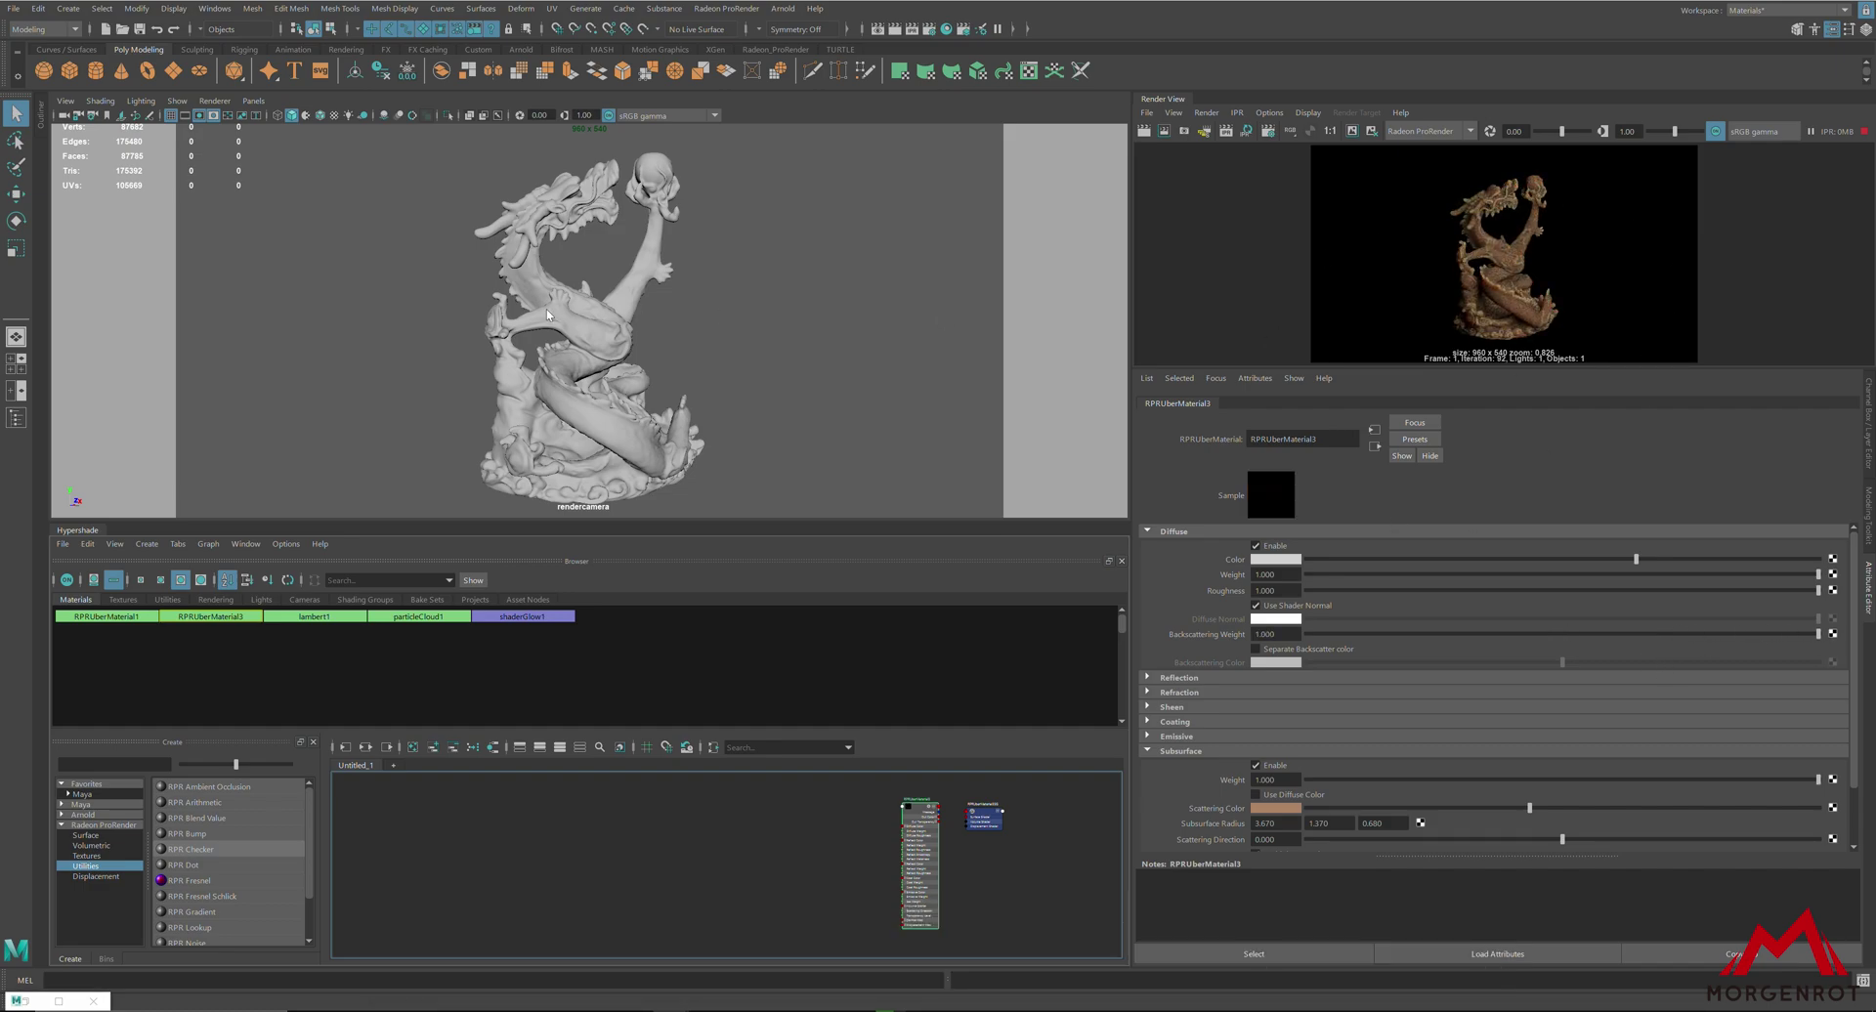
{"action": "scroll", "coordinate": [547, 314], "scroll_direction": "up", "scroll_amount": 2}
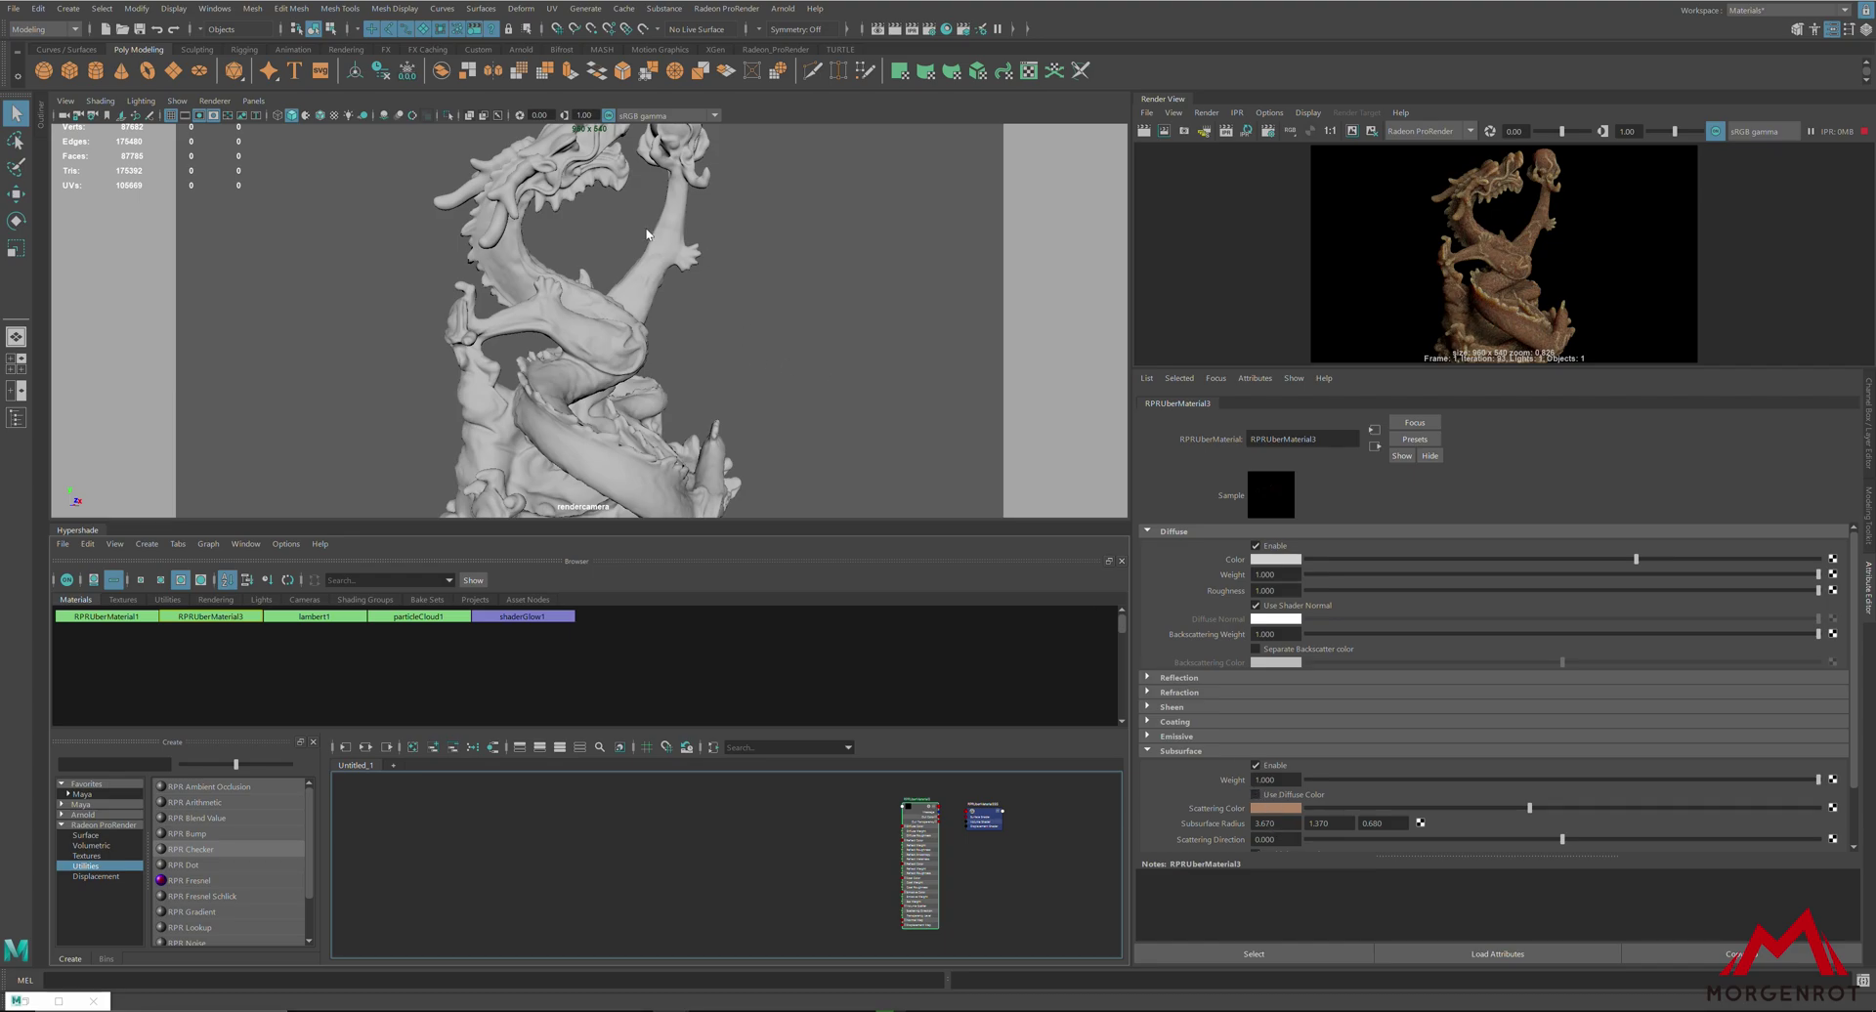
Step: Change the subsurface Scattering Color to dark red
{"action": "left_click", "coordinate": [1297, 808]}
{"action": "left_click_drag", "start_coordinate": [1358, 862], "coordinate": [1387, 862]}
{"action": "left_click", "coordinate": [1381, 881]}
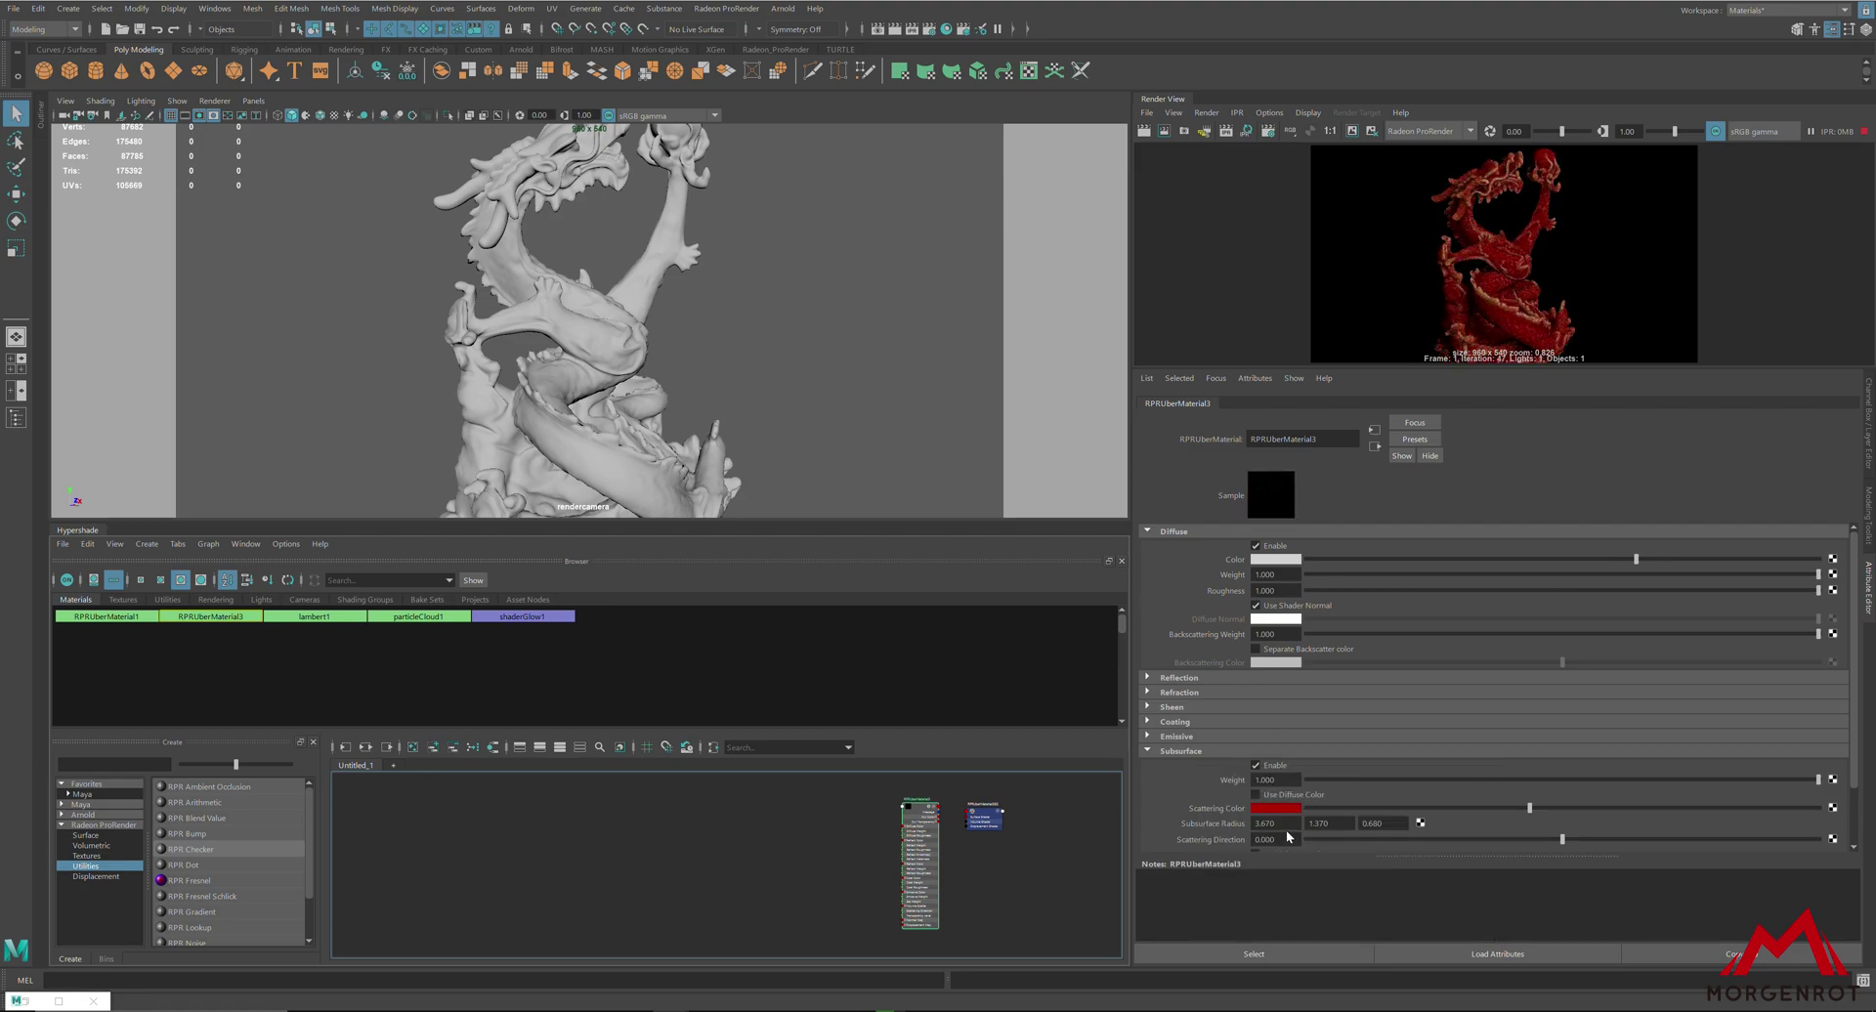
Step: Try a Subsurface Radius of 1.000 in all three components and view the dragon from behind
{"action": "left_click_drag", "start_coordinate": [1280, 827], "coordinate": [1220, 807]}
{"action": "type", "text": "111"}
{"action": "key", "text": "Return"}
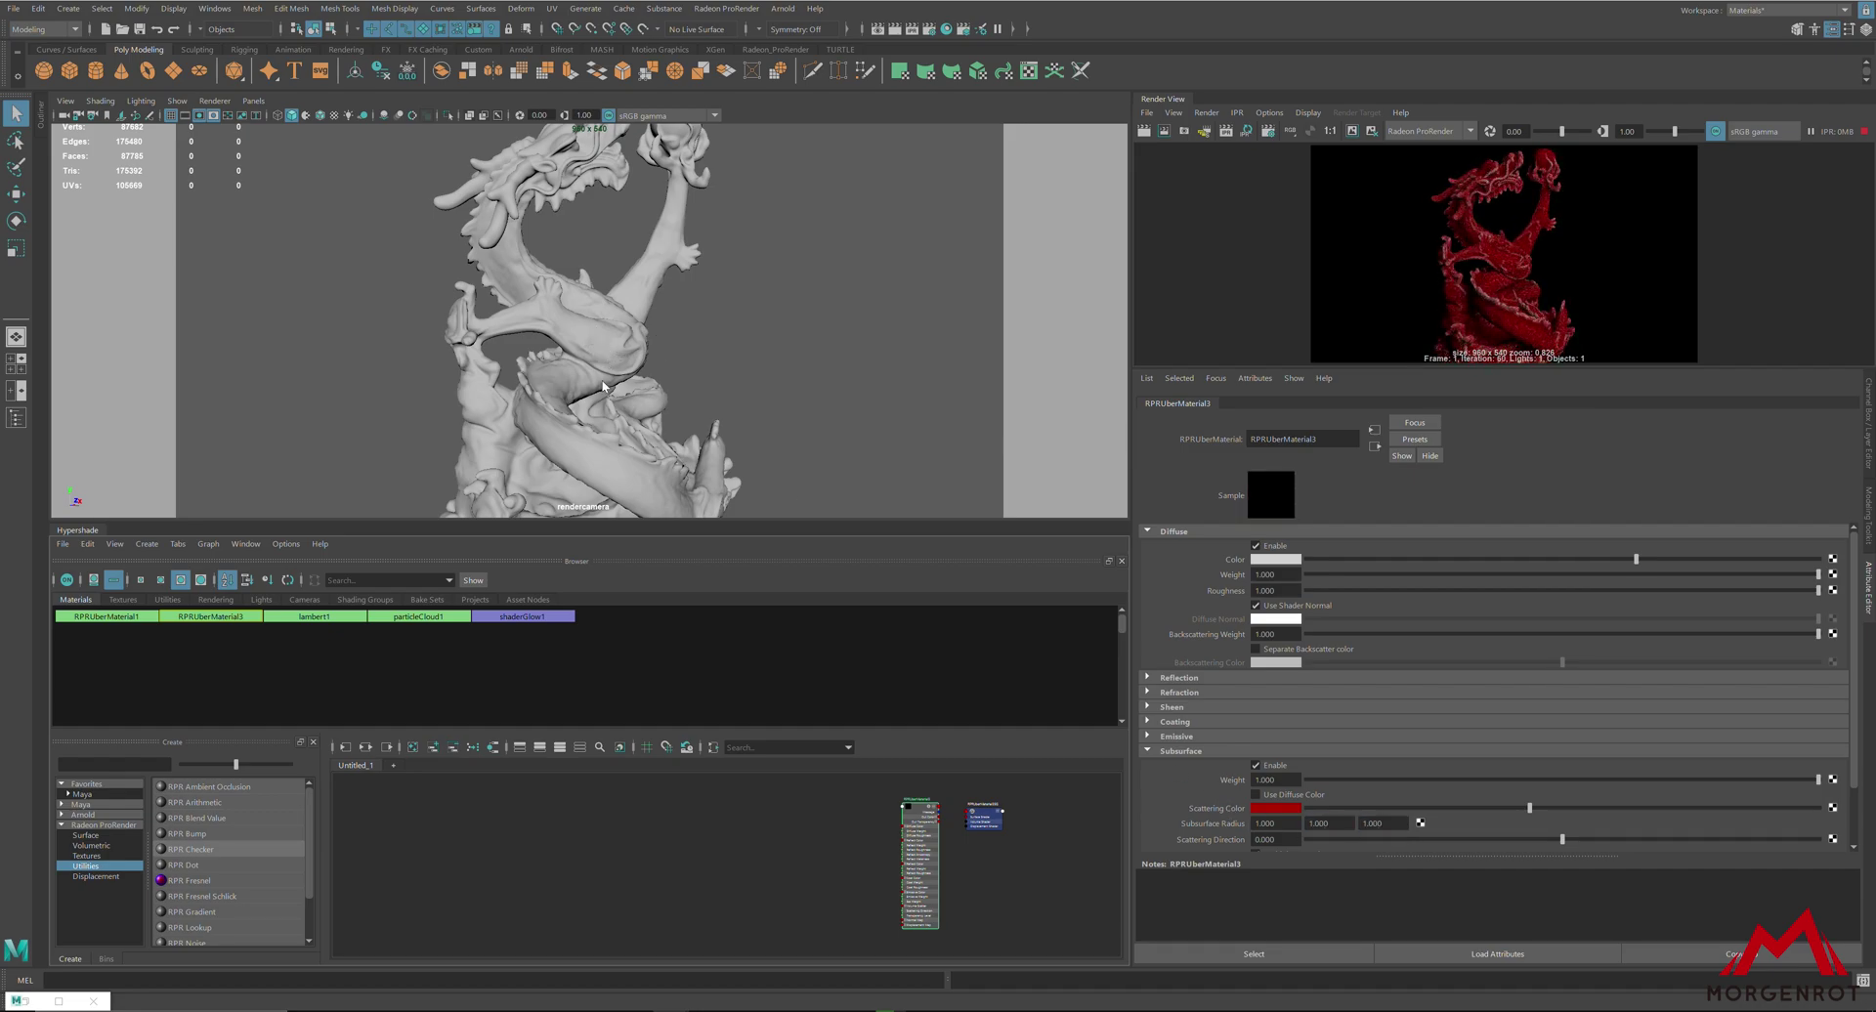
{"action": "left_click_drag", "start_coordinate": [588, 374], "coordinate": [736, 406], "text": "alt"}
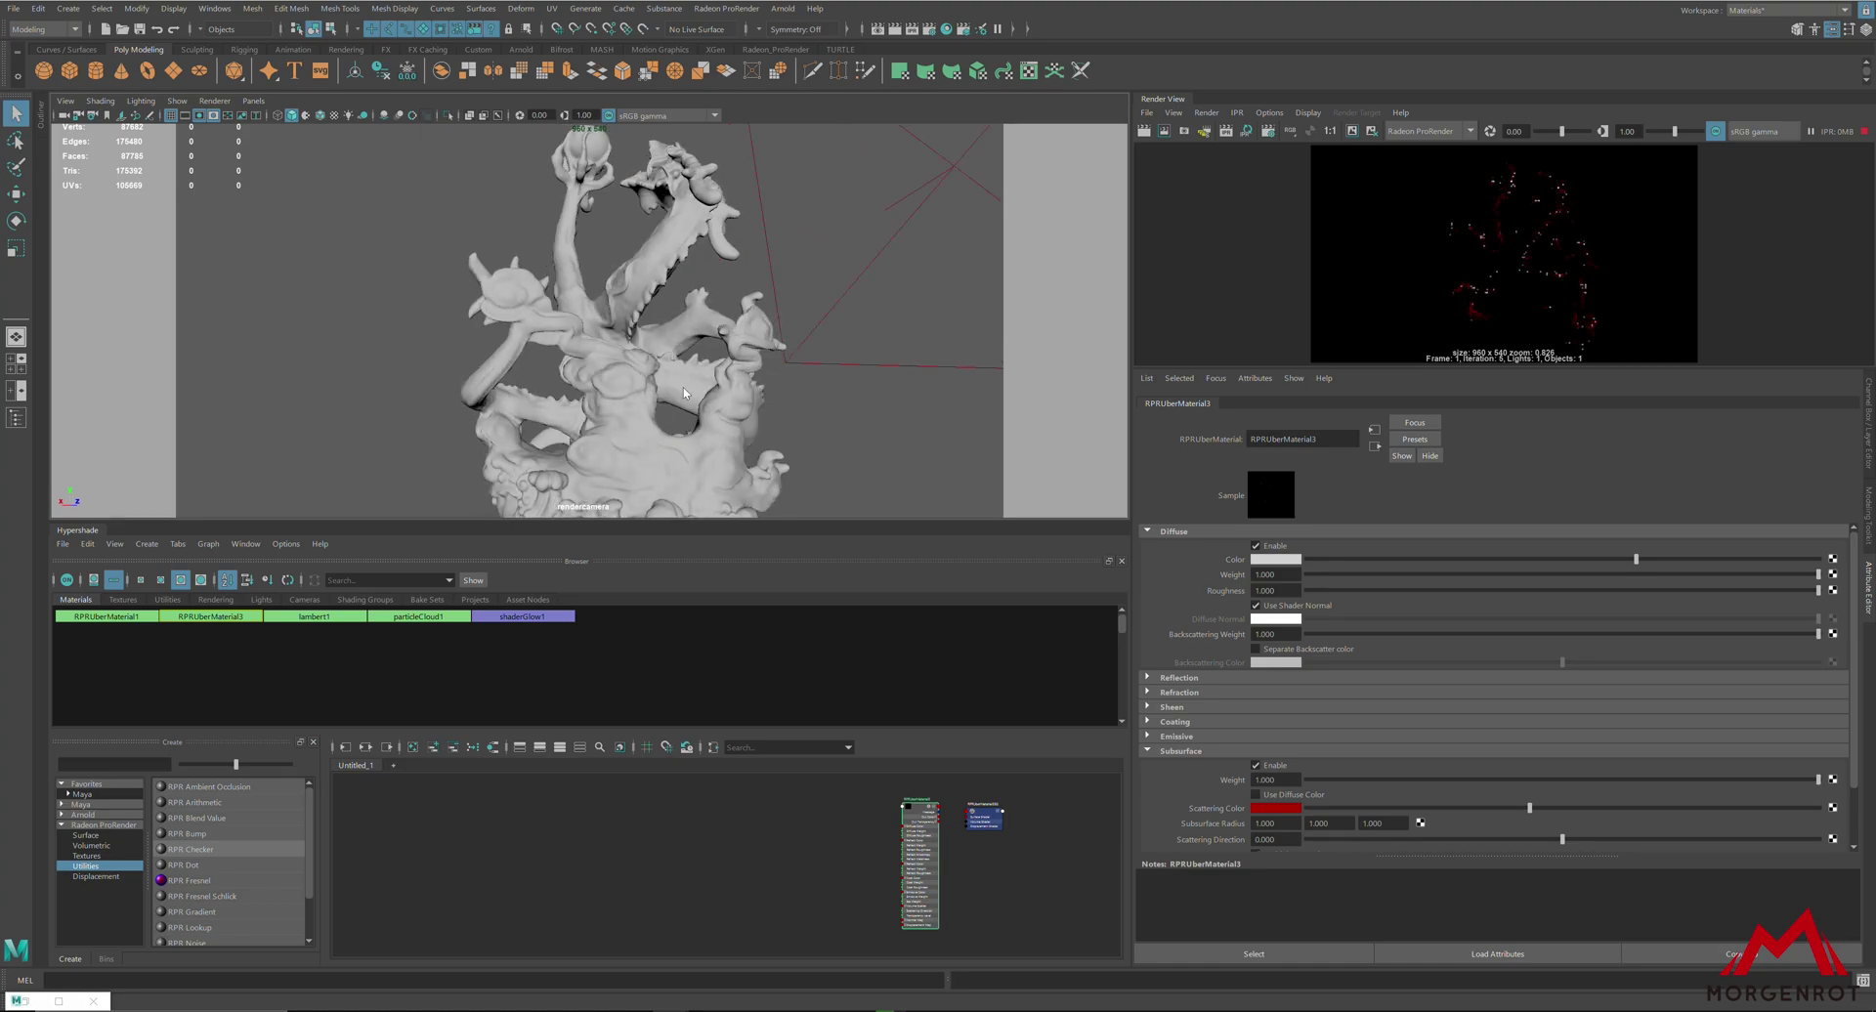
Step: Try a Subsurface Radius of 100.000 in the first two components and change the third one as well
{"action": "left_click", "coordinate": [1295, 822]}
{"action": "type", "text": "100"}
{"action": "left_click", "coordinate": [1332, 827]}
{"action": "type", "text": "100"}
{"action": "left_click_drag", "start_coordinate": [1401, 824], "coordinate": [1237, 813]}
{"action": "type", "text": "00"}
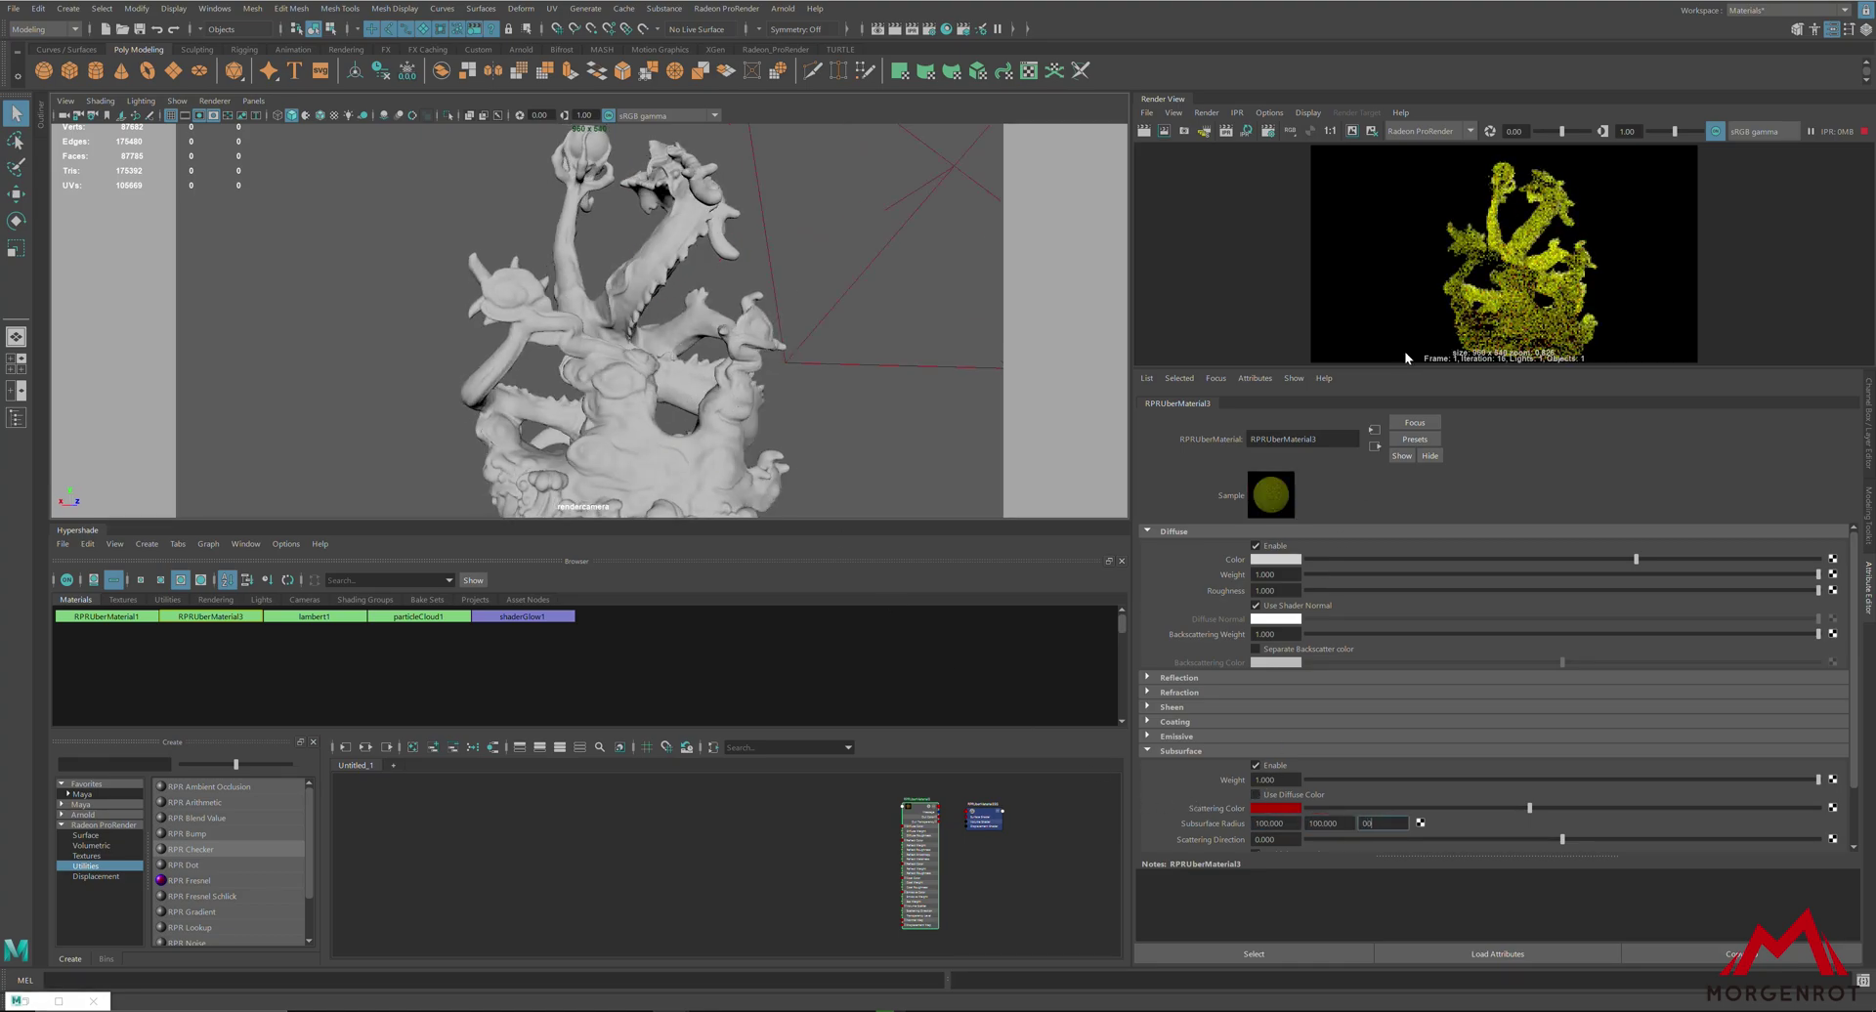
{"action": "key", "text": "Return"}
Step: Set all three Subsurface Radius components of the dragon's material to 10.000
{"action": "left_click", "coordinate": [1288, 826]}
{"action": "type", "text": "10"}
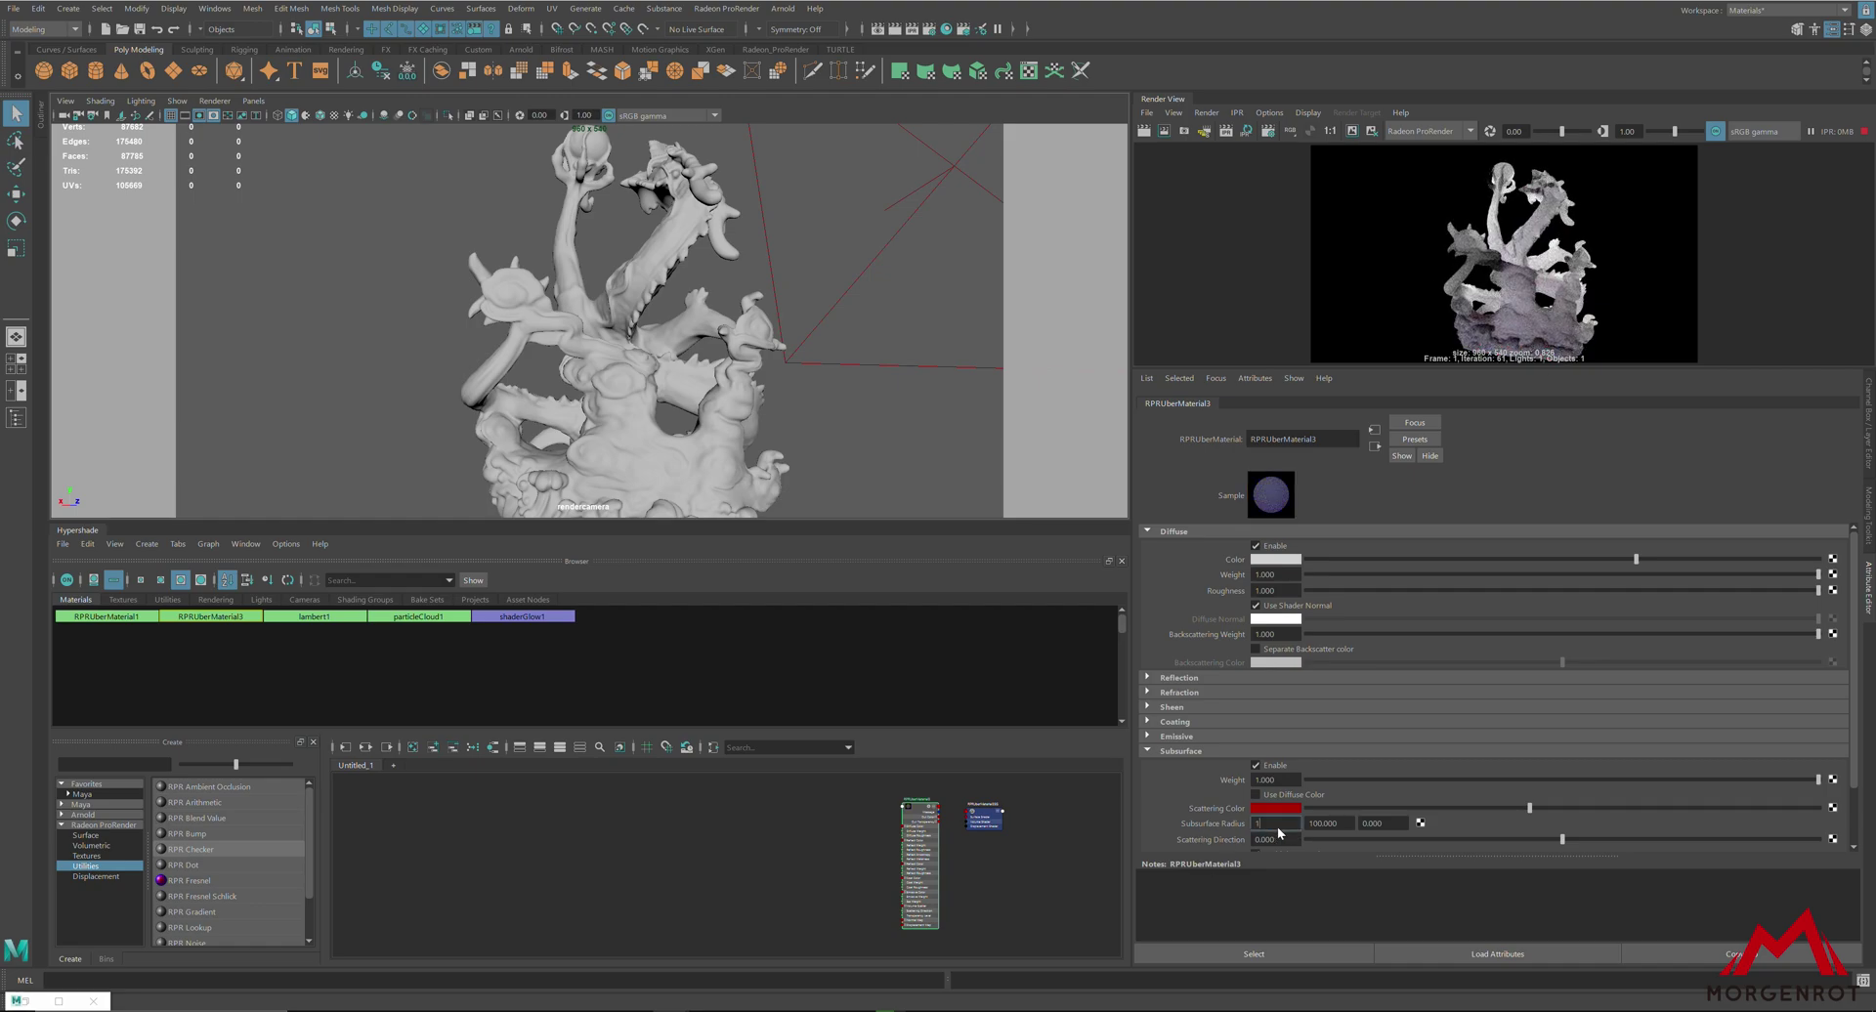
{"action": "key", "text": "Tab"}
{"action": "type", "text": "10"}
{"action": "key", "text": "Tab"}
{"action": "type", "text": "10"}
{"action": "key", "text": "Return"}
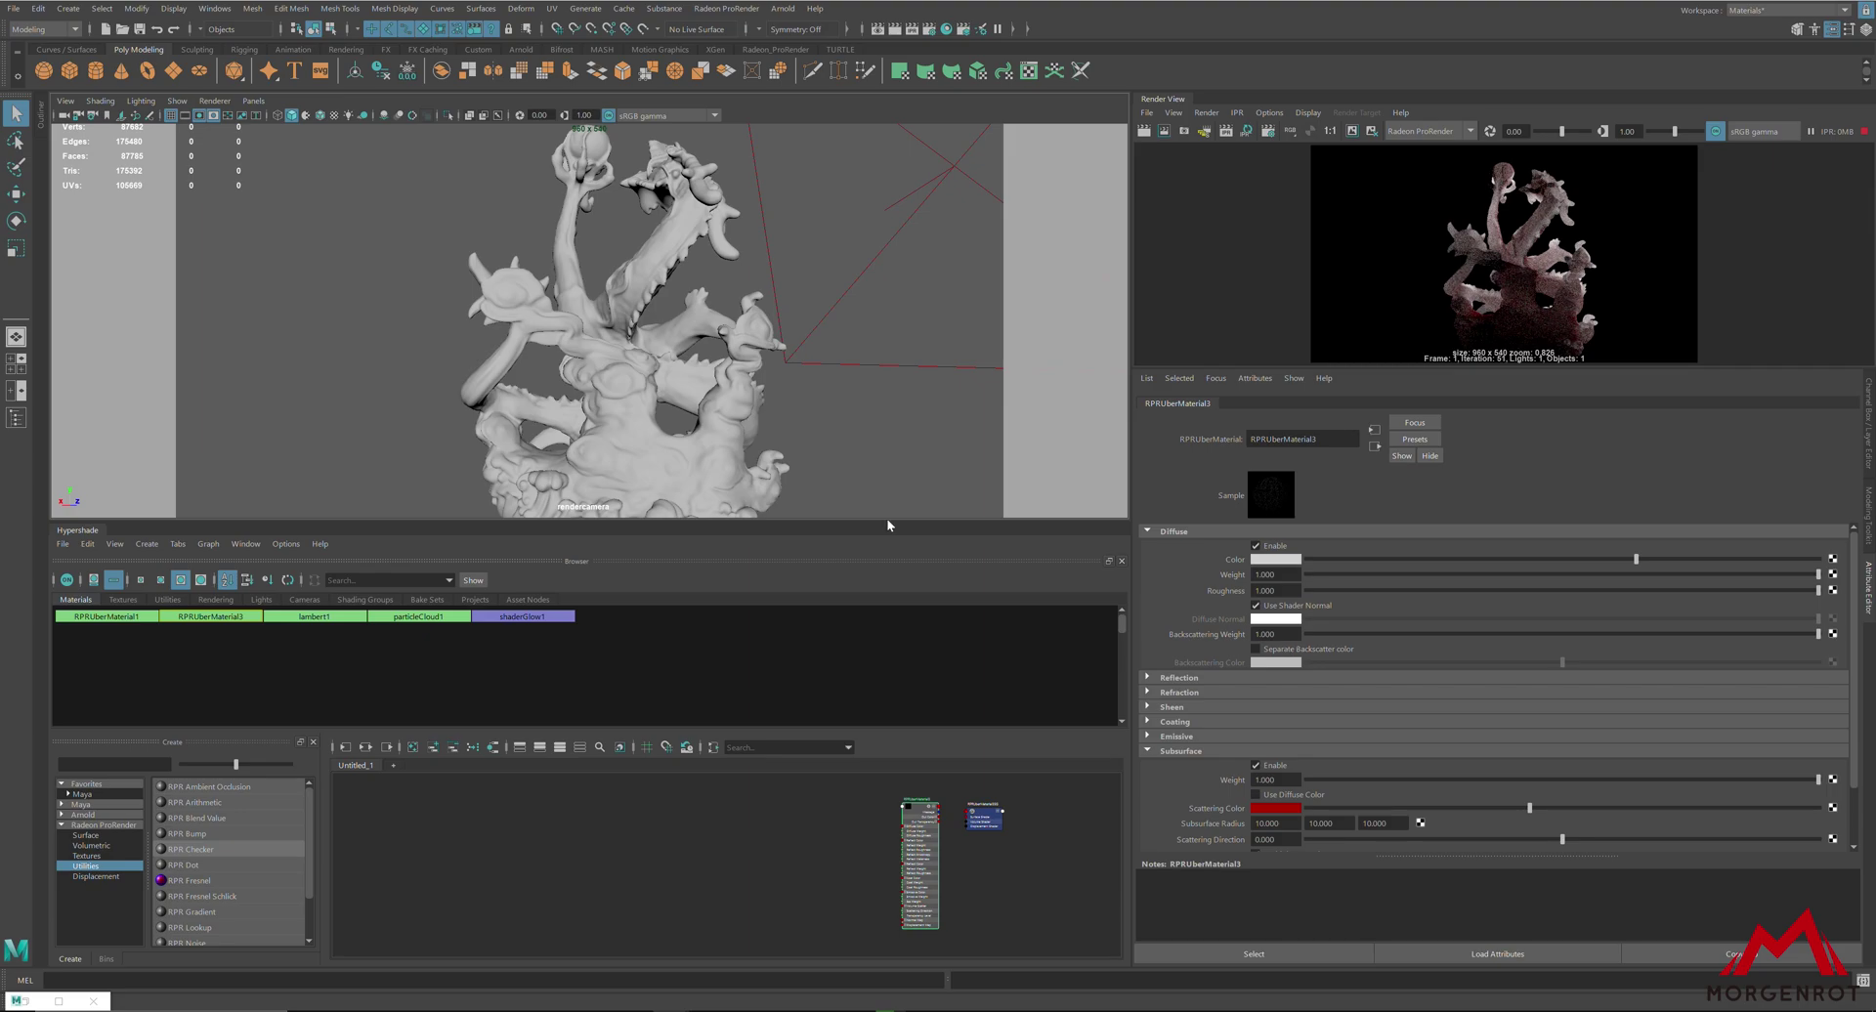
Step: Reselect the dragon mesh and try a Backscattering Weight of 0.5 on its material
{"action": "left_click", "coordinate": [909, 197]}
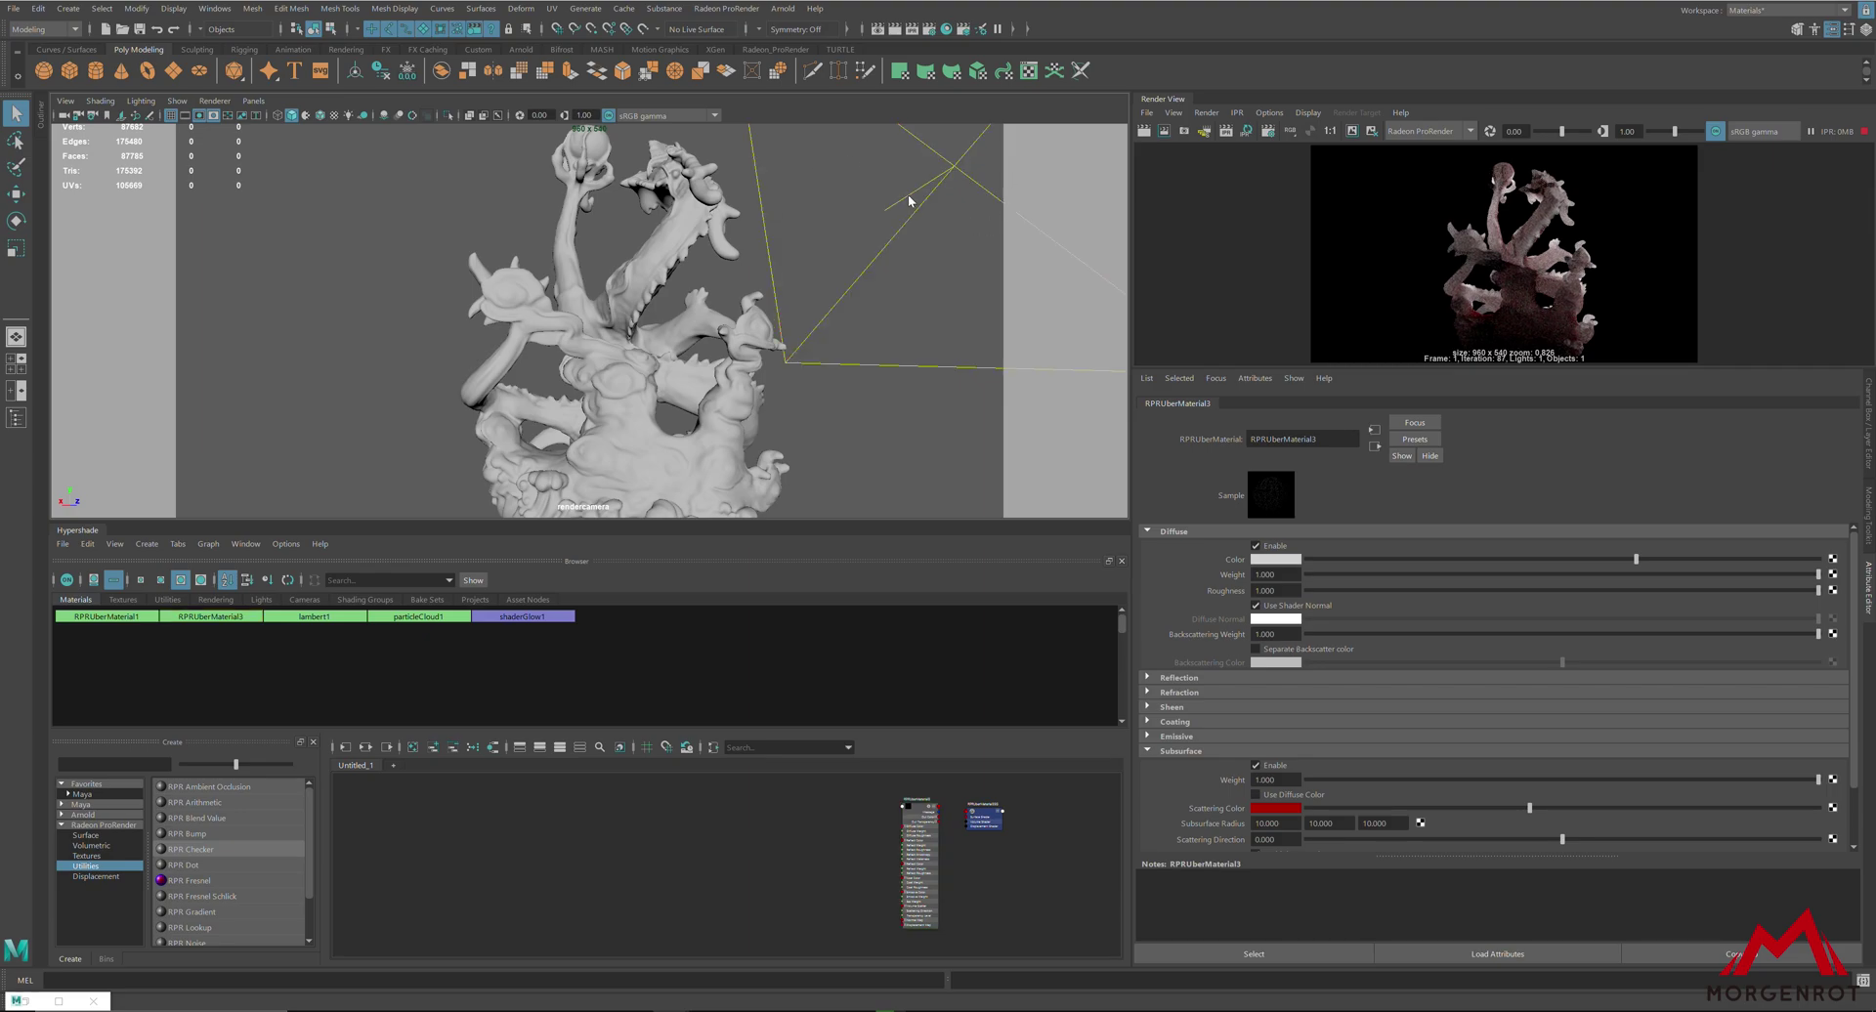
{"action": "left_click", "coordinate": [861, 465]}
{"action": "left_click", "coordinate": [738, 454]}
{"action": "left_click", "coordinate": [1326, 402]}
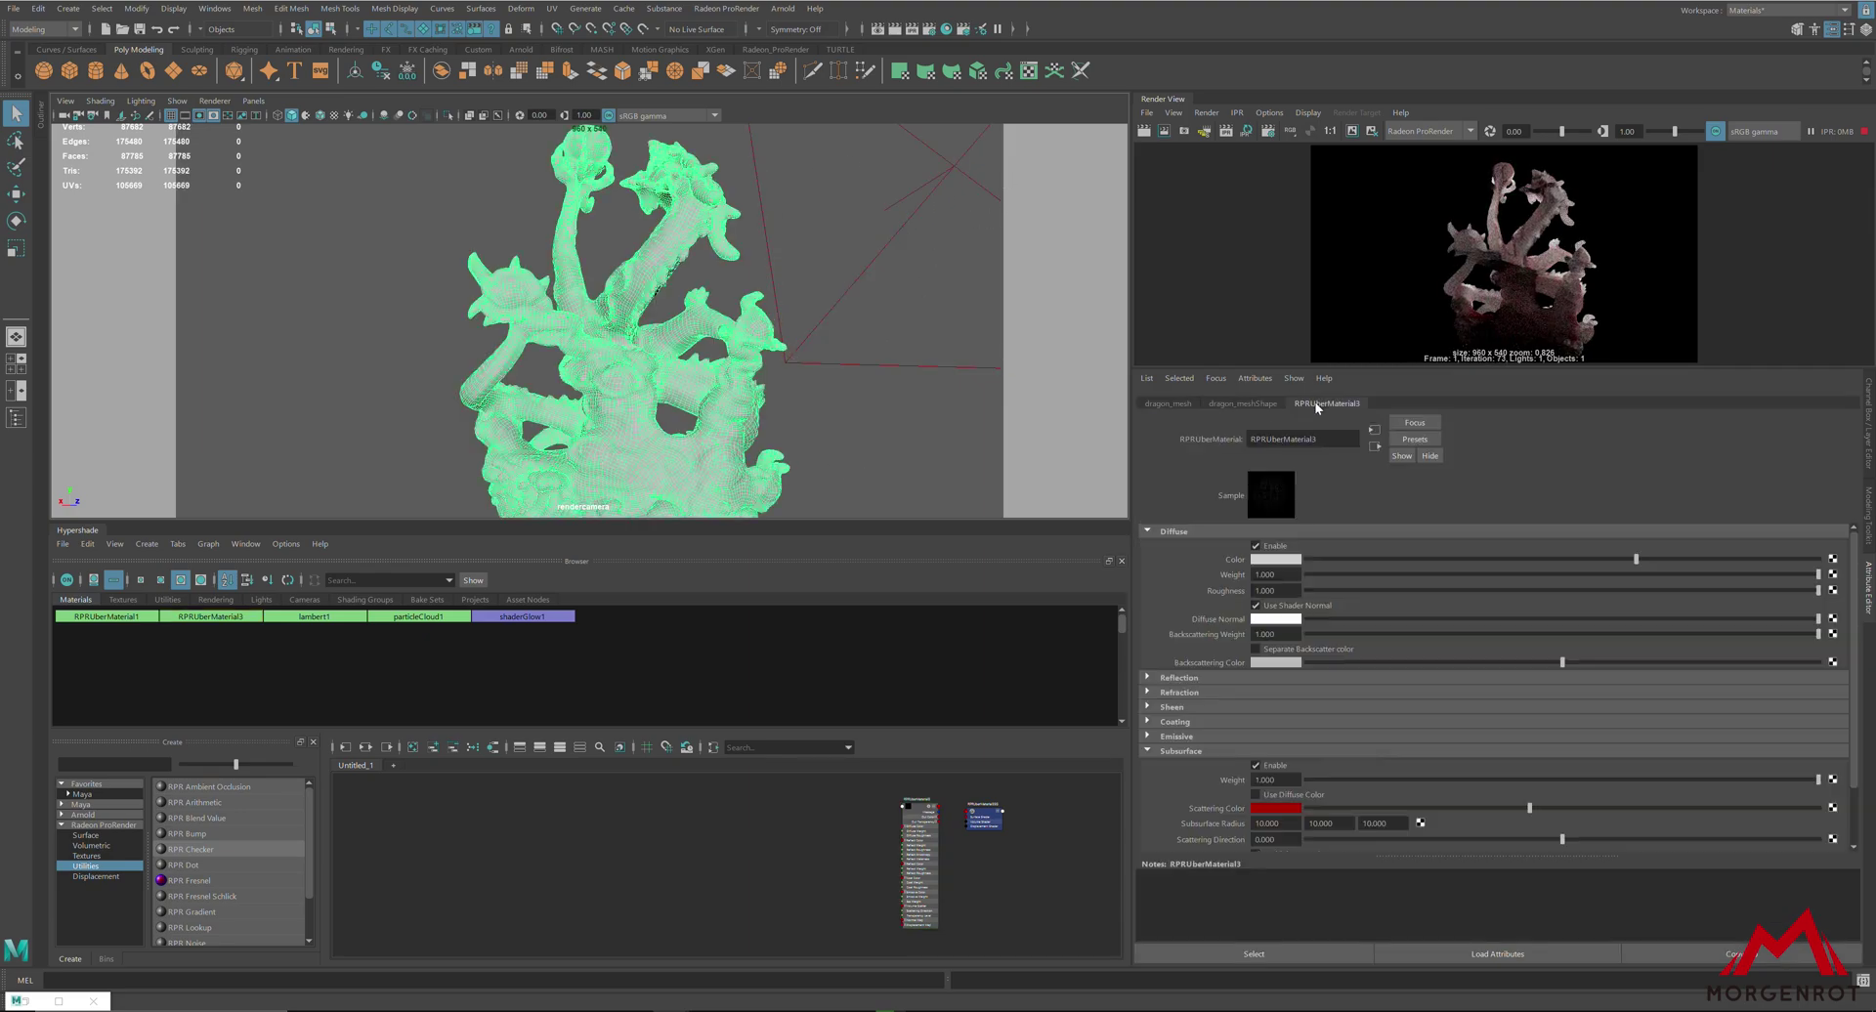
{"action": "left_click", "coordinate": [1270, 634]}
{"action": "type", "text": "0.5"}
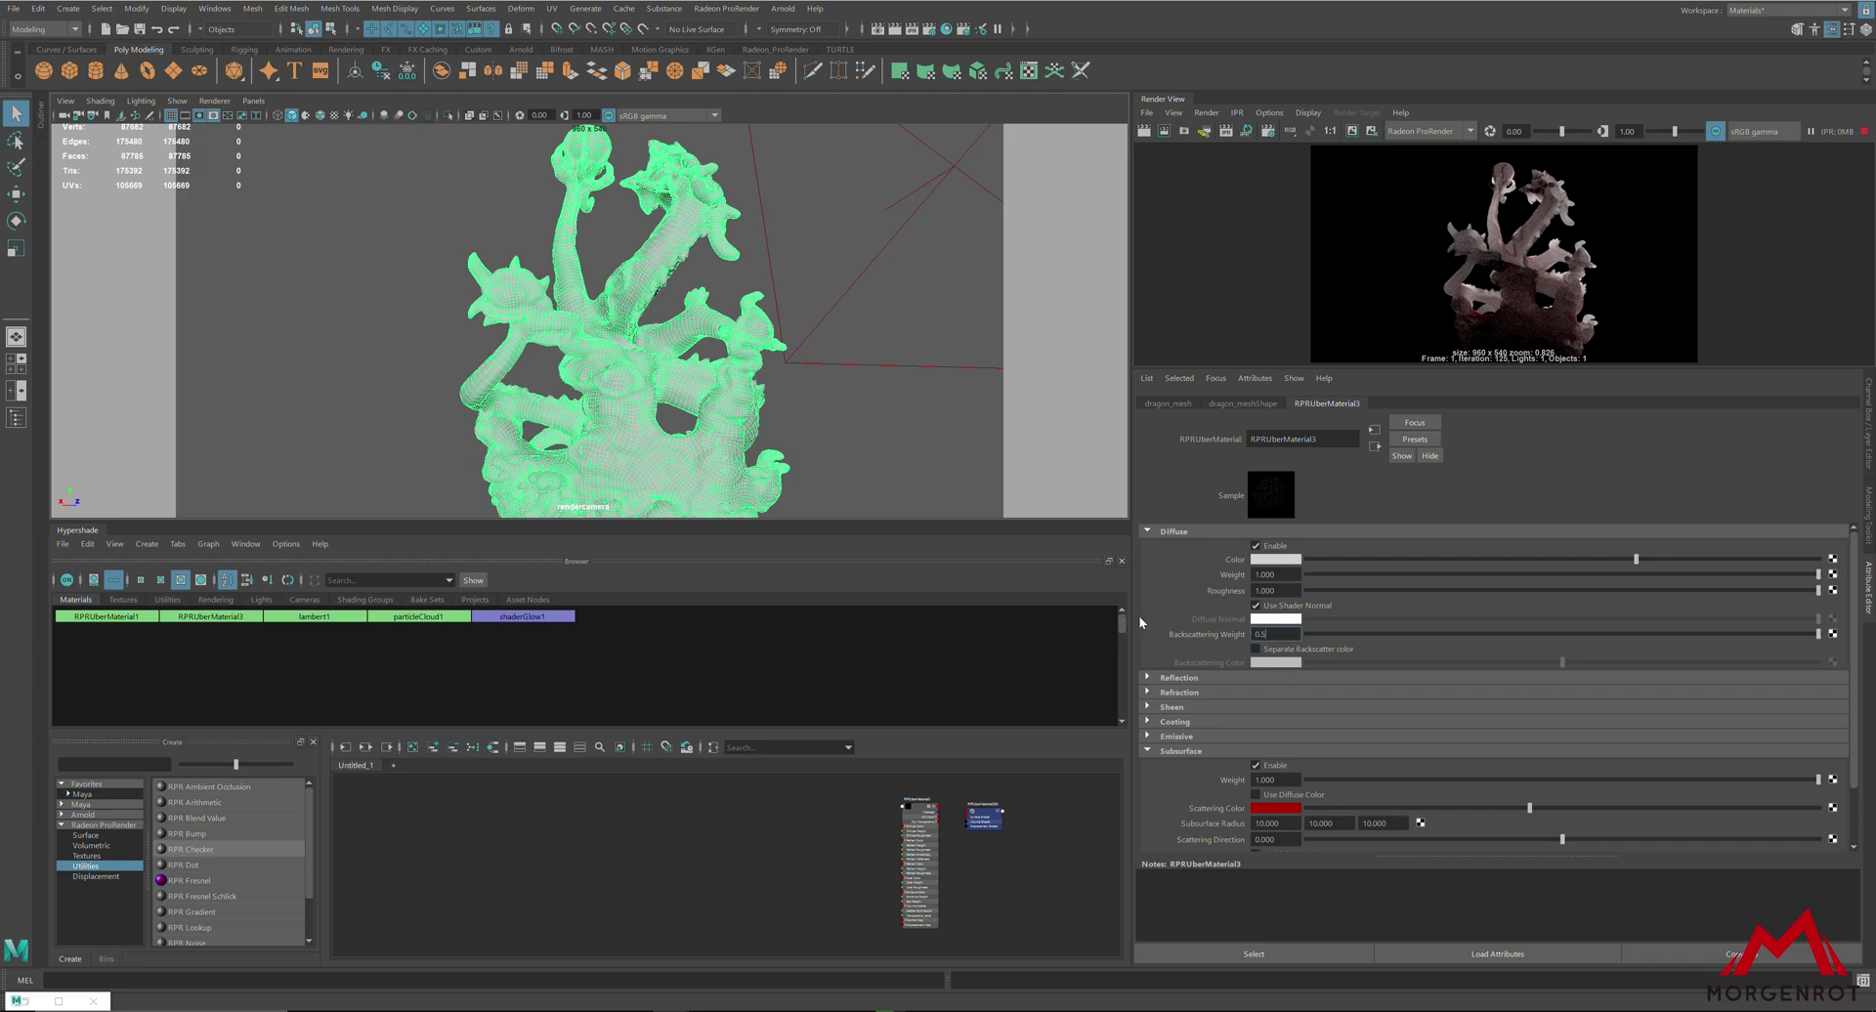
{"action": "key", "text": "Return"}
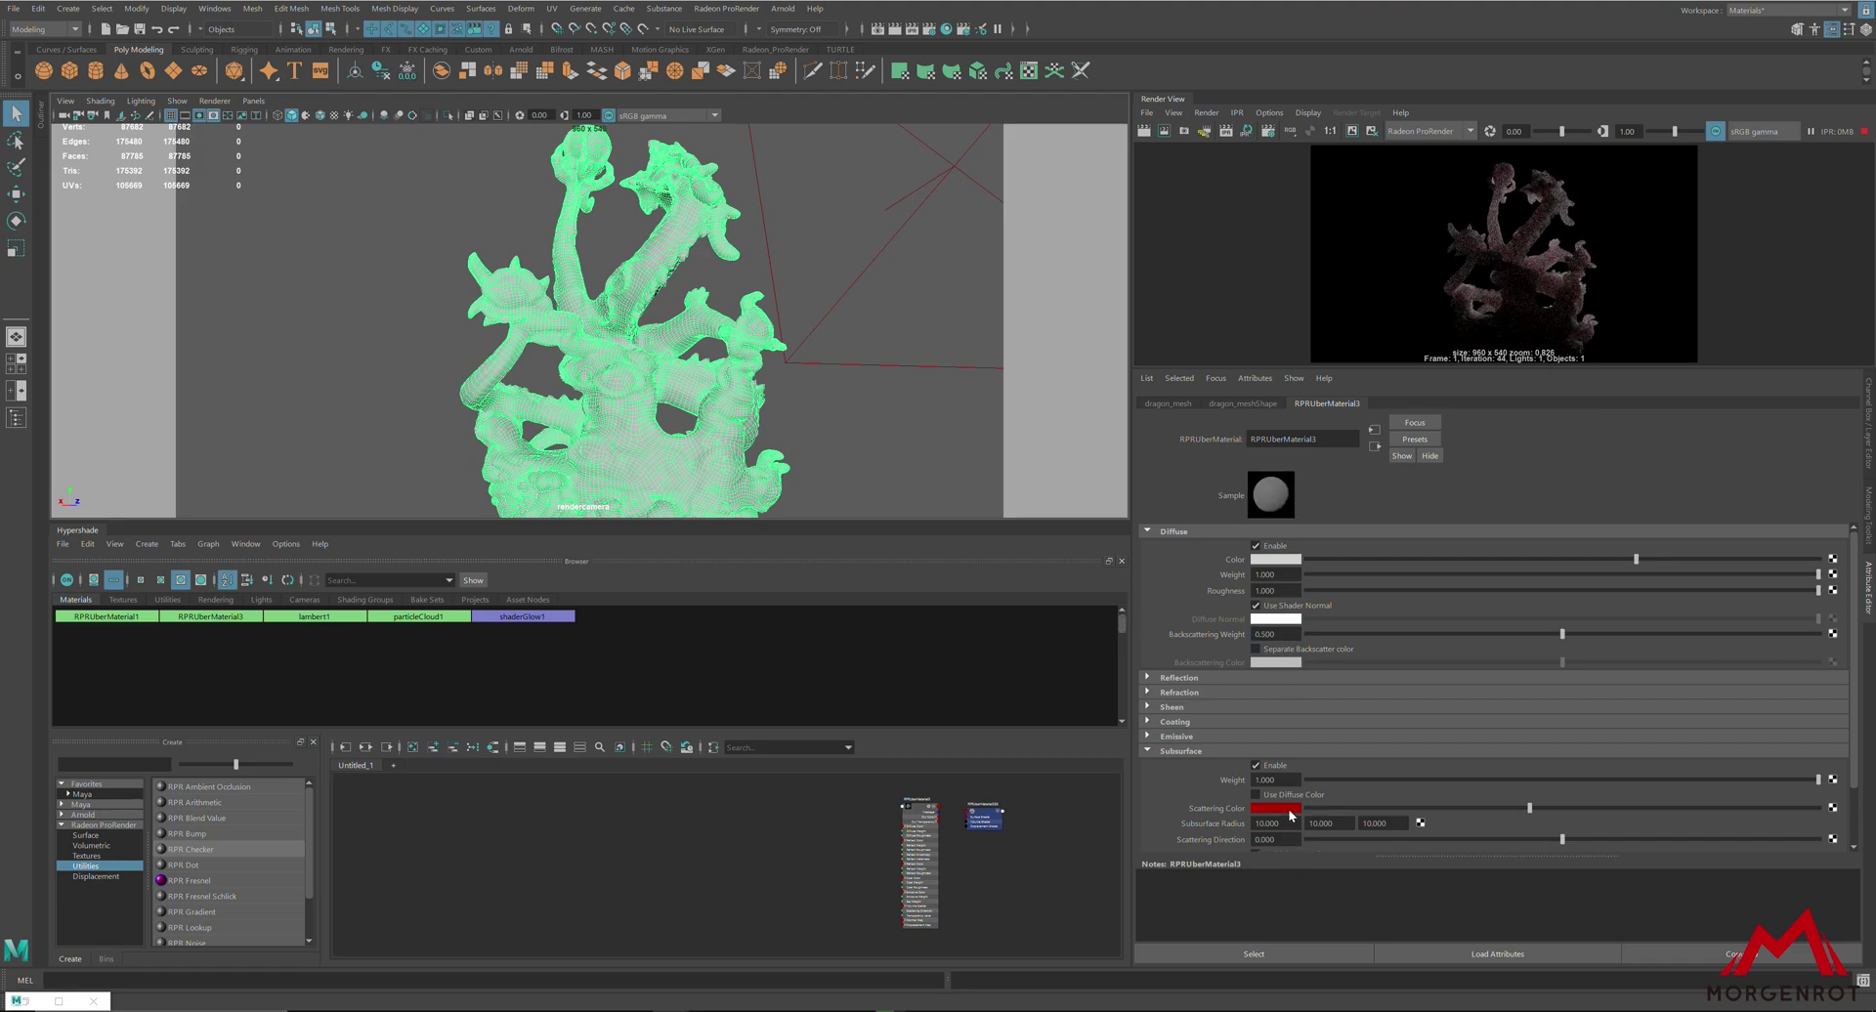
Step: Set the Backscattering Weight of the dragon's material to 1 and view the dragon from another side
{"action": "left_click", "coordinate": [1291, 633]}
{"action": "type", "text": "1"}
{"action": "key", "text": "Return"}
{"action": "left_click_drag", "start_coordinate": [665, 342], "coordinate": [459, 342], "text": "alt"}
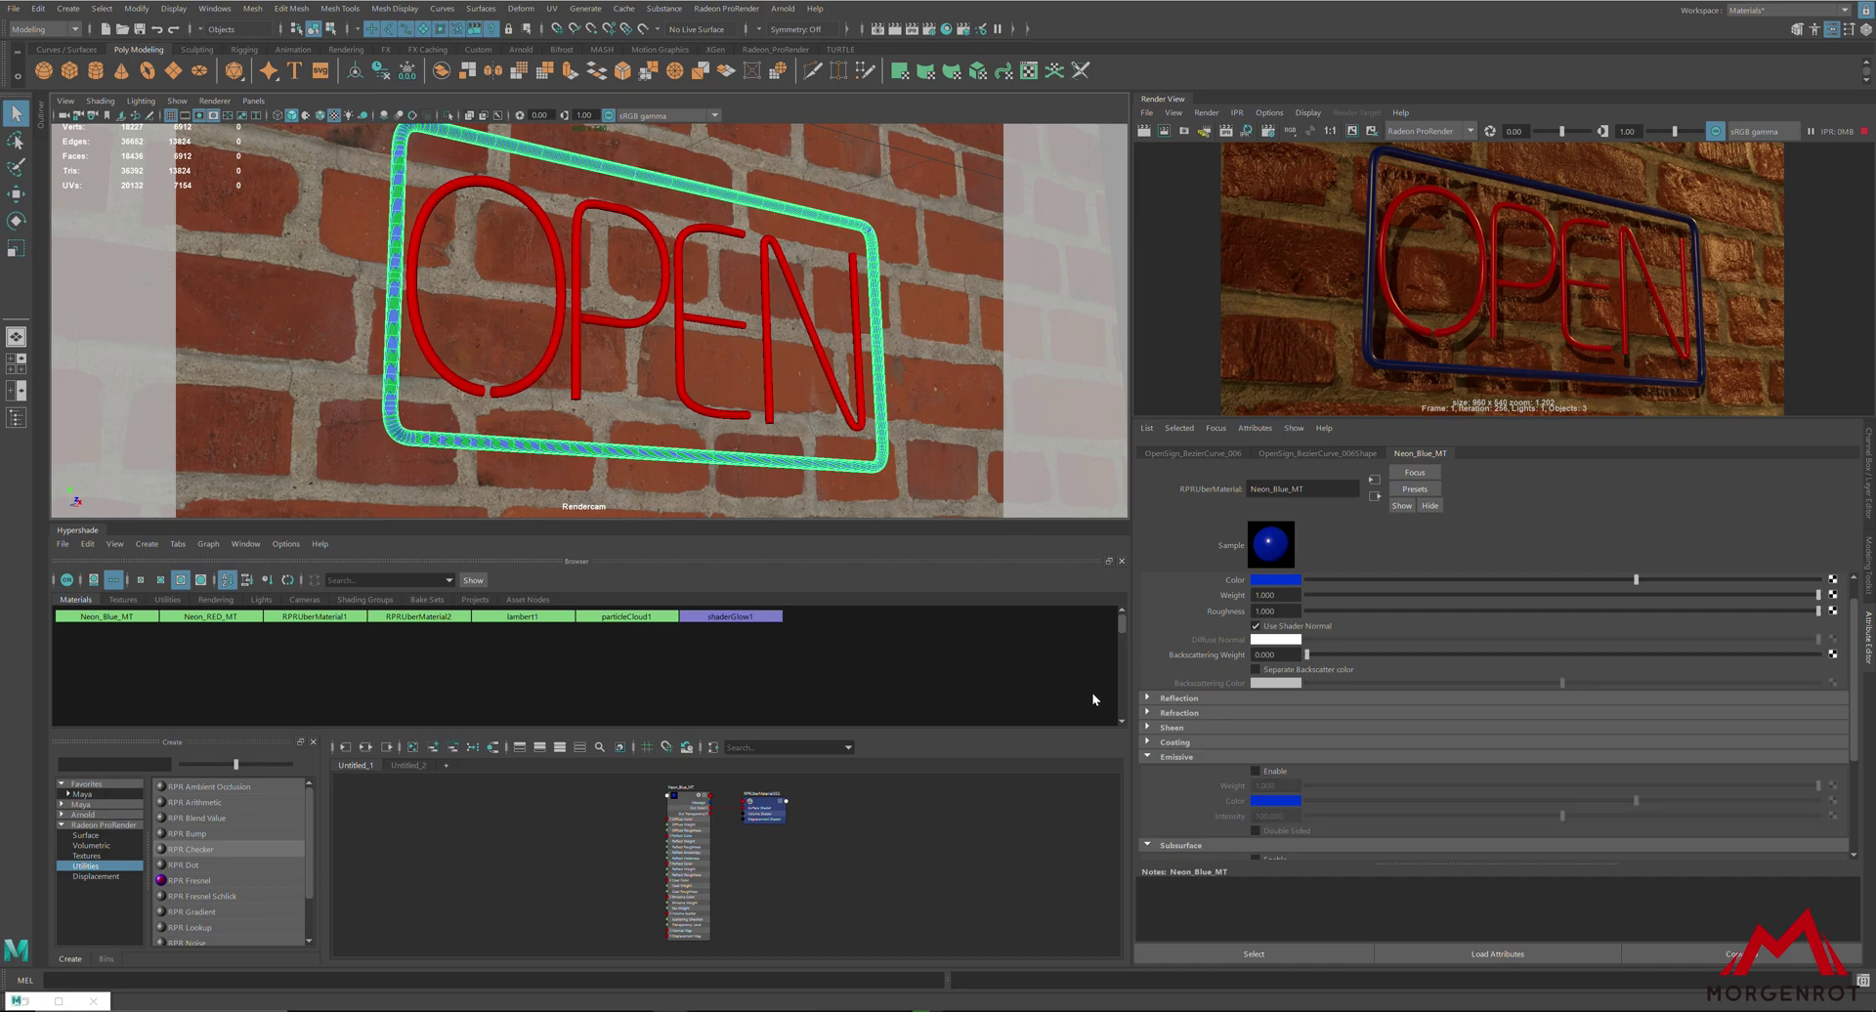
Step: Enable Emissive on Neon_Blue_MT, try an intensity of 1 for comparison, and set the intensity to 100
{"action": "left_click", "coordinate": [1267, 772]}
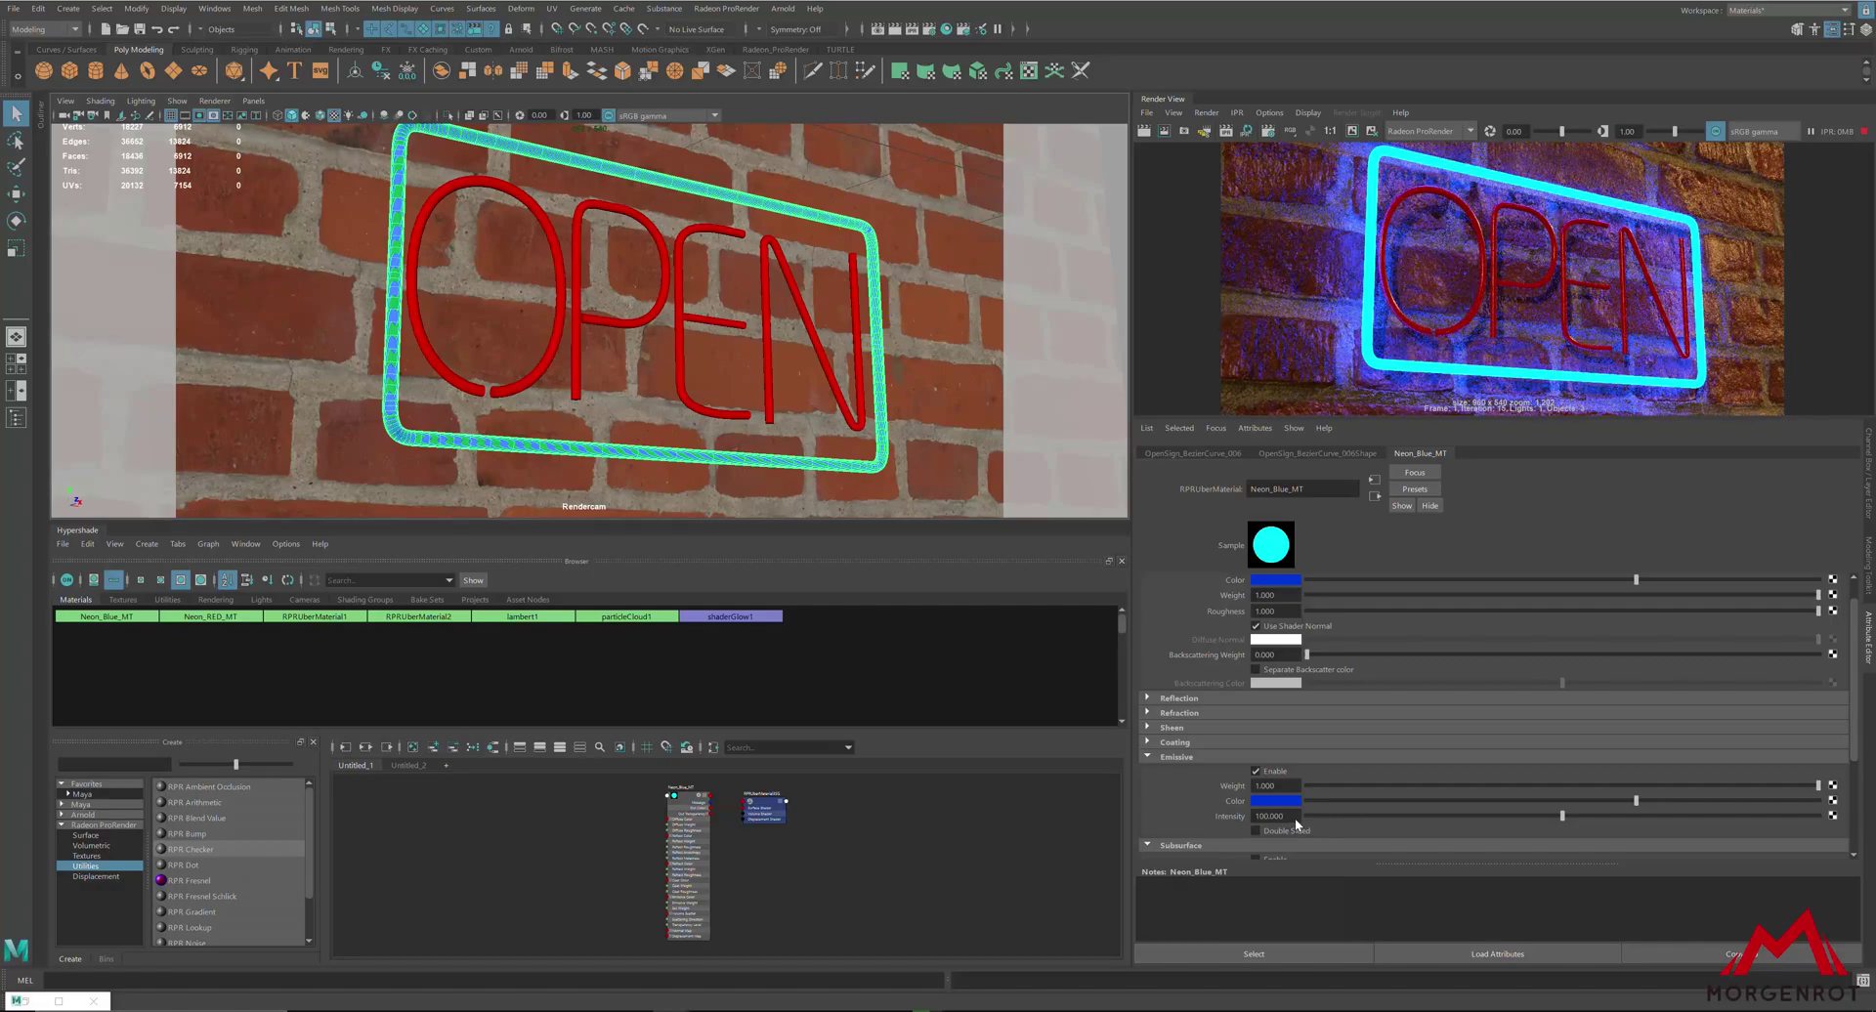
{"action": "type", "text": "1"}
{"action": "key", "text": "Return"}
{"action": "type", "text": "100"}
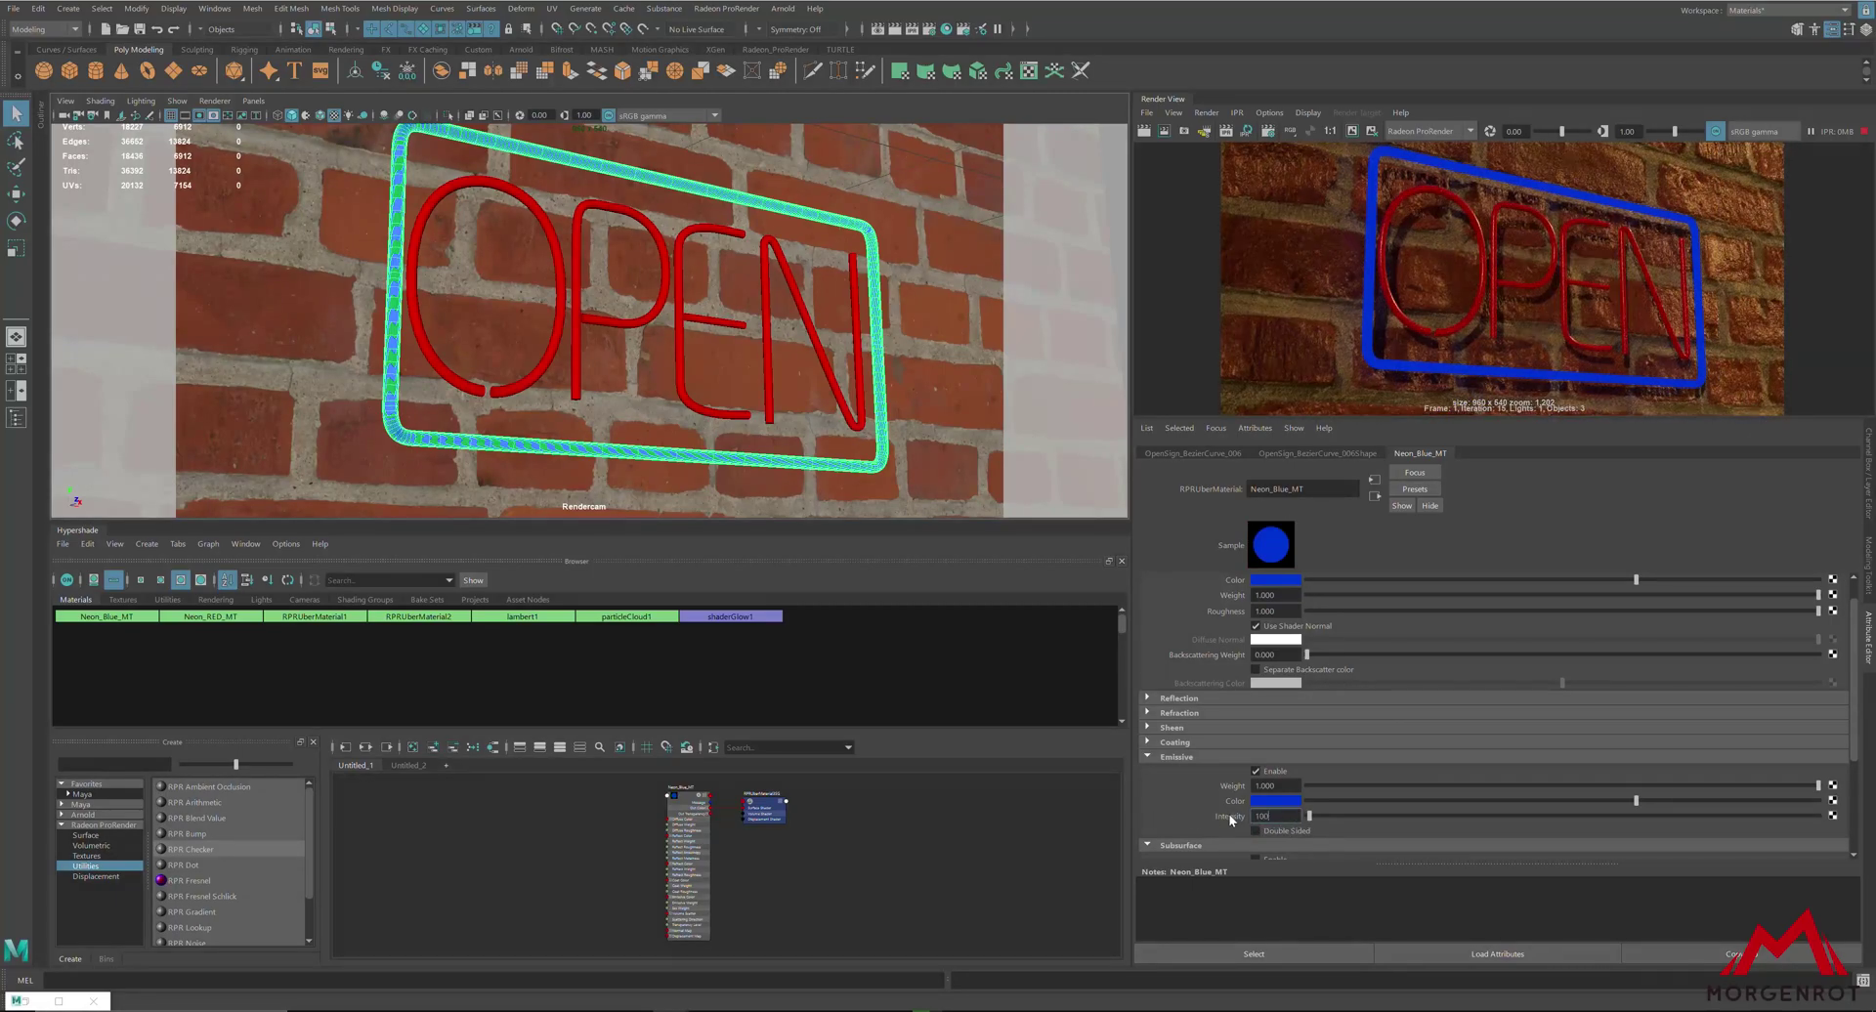
{"action": "key", "text": "Return"}
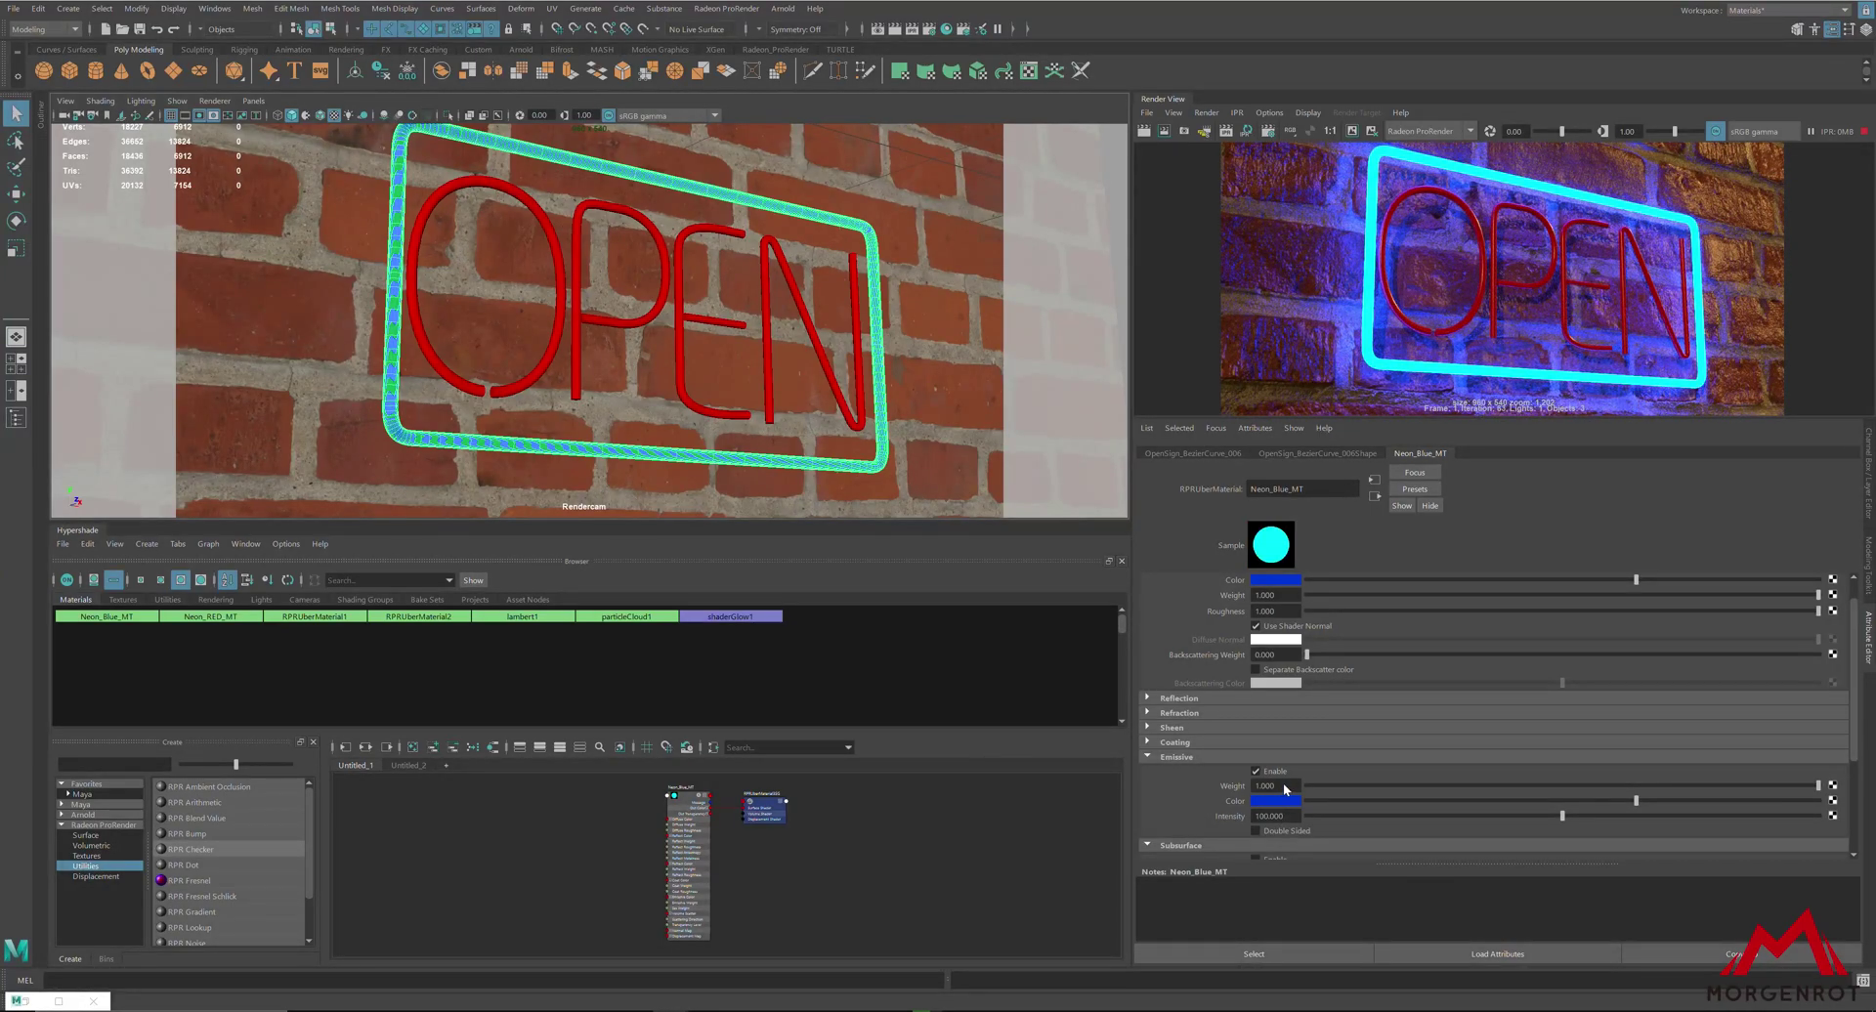
Step: Set the emissive weight of Neon_Blue_MT to 0.5 and examine the blue tube closely in the render
{"action": "type", "text": "0.5"}
{"action": "key", "text": "Return"}
{"action": "scroll", "coordinate": [1356, 264], "scroll_direction": "up", "scroll_amount": 10}
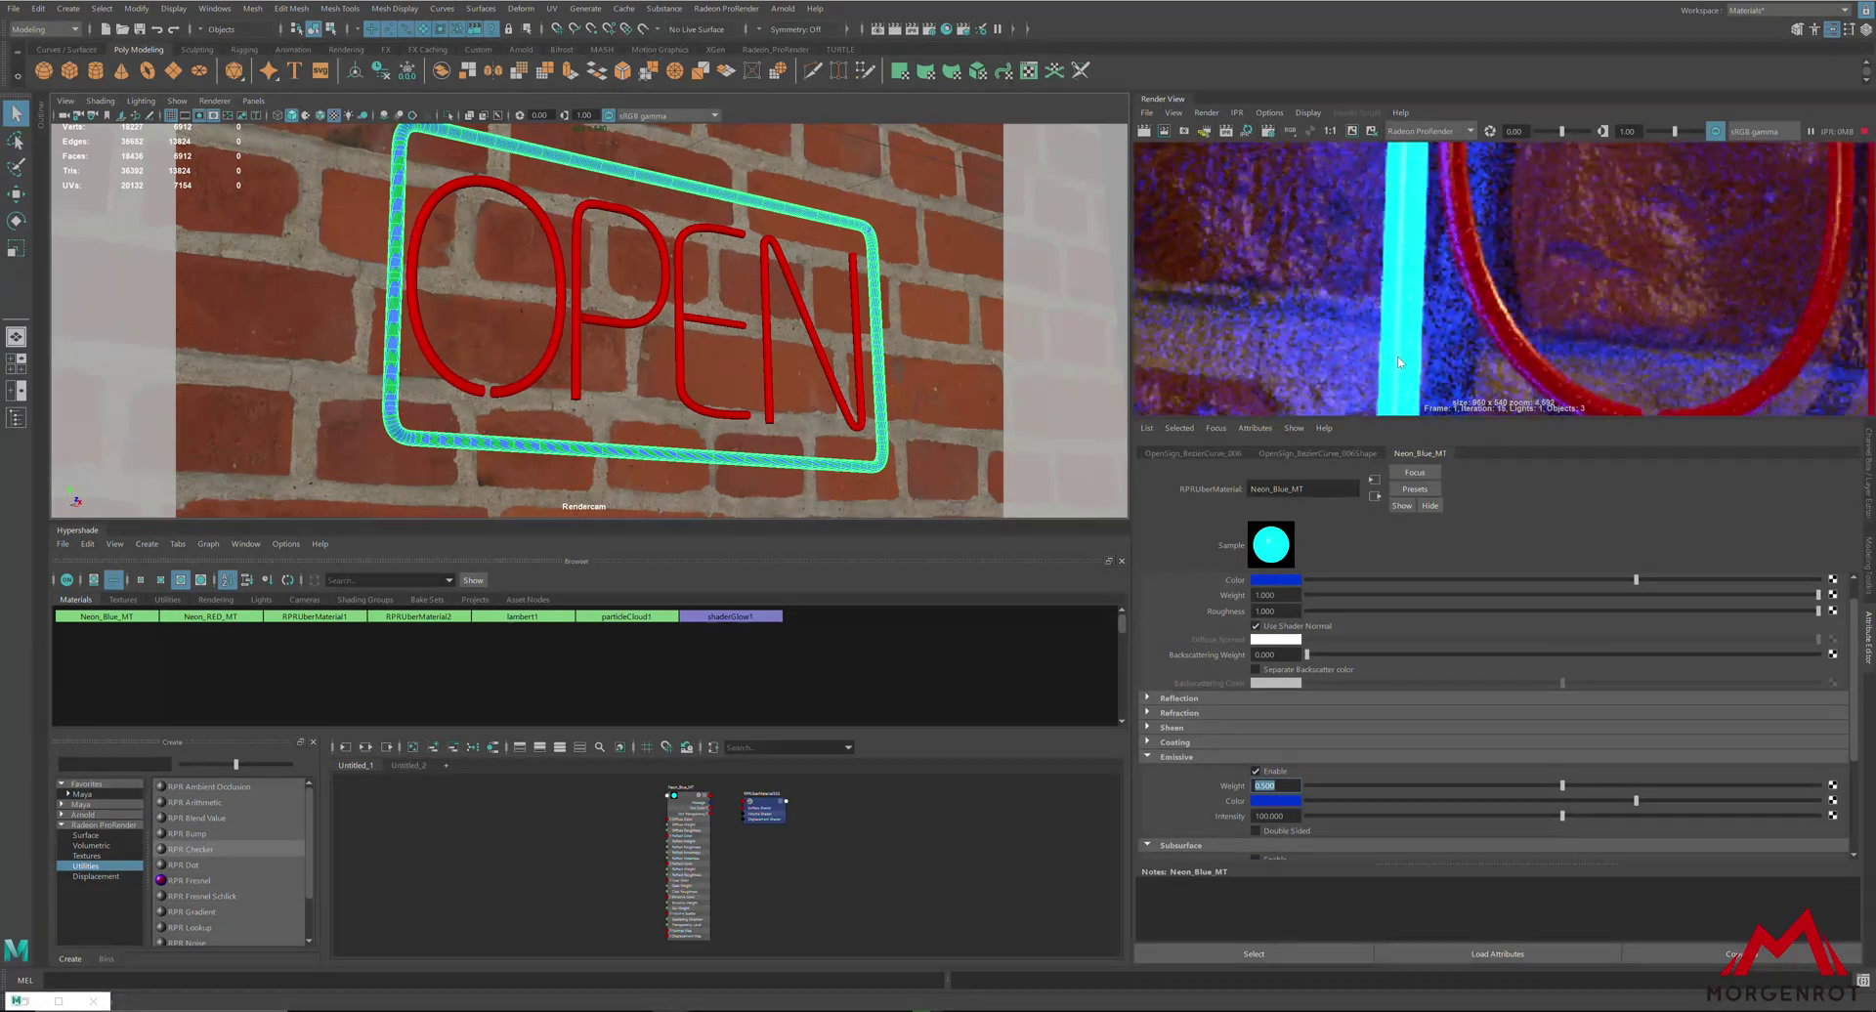
{"action": "scroll", "coordinate": [1435, 227], "scroll_direction": "up", "scroll_amount": 2}
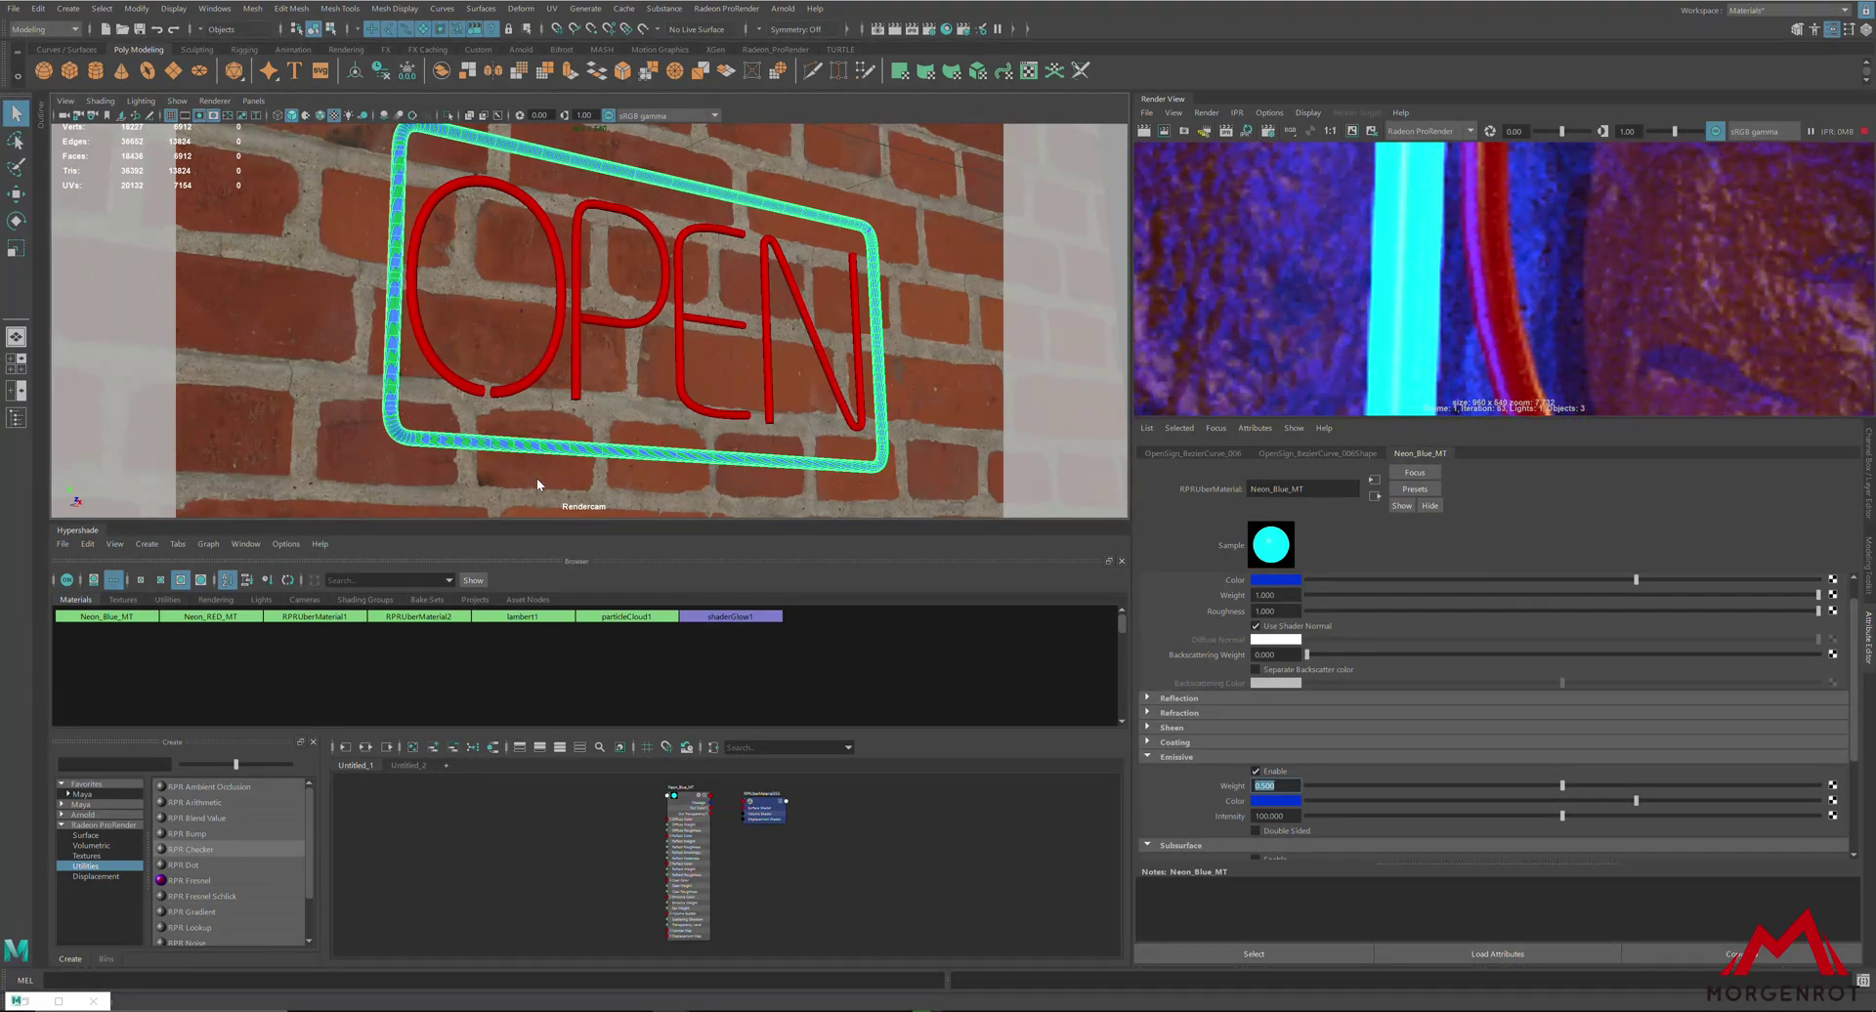
Step: Select the OPEN lettering, enable Emissive on Neon_RED_MT, and check the whole sign in the render
{"action": "left_click", "coordinate": [489, 389]}
{"action": "left_click", "coordinate": [1255, 772]}
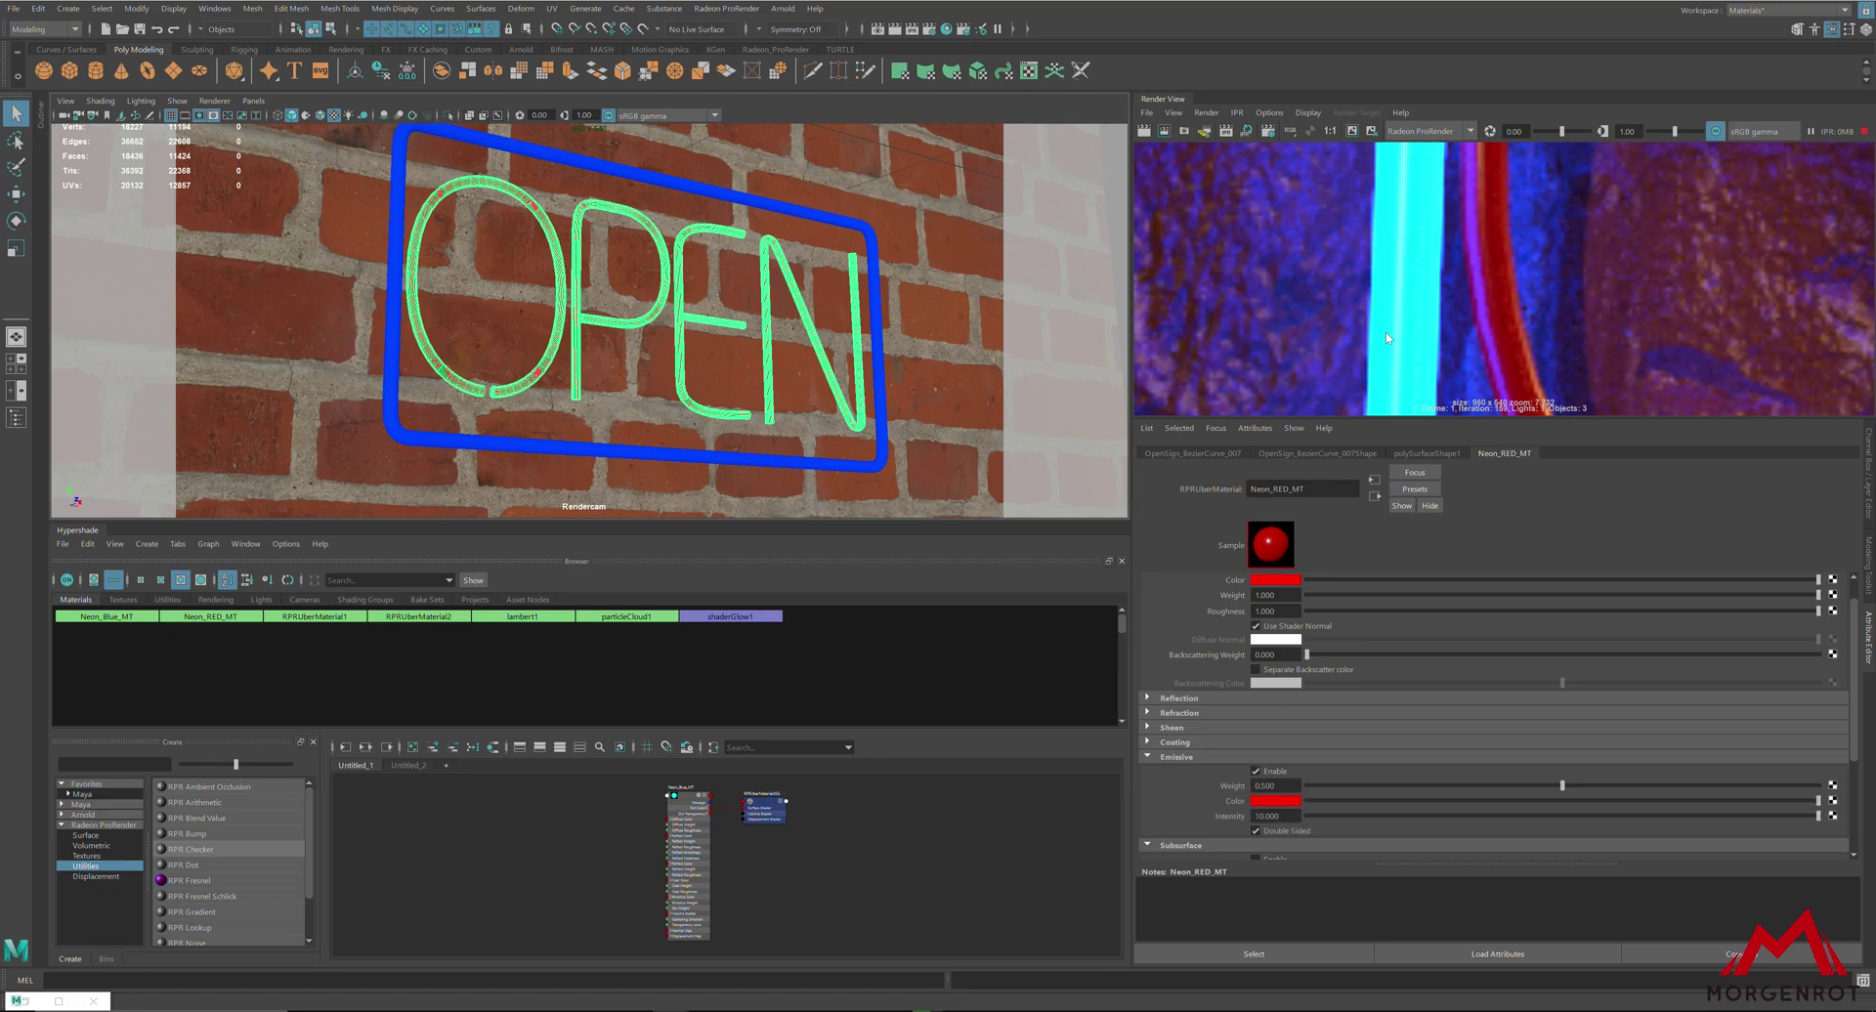
{"action": "scroll", "coordinate": [1403, 315], "scroll_direction": "down", "scroll_amount": 8}
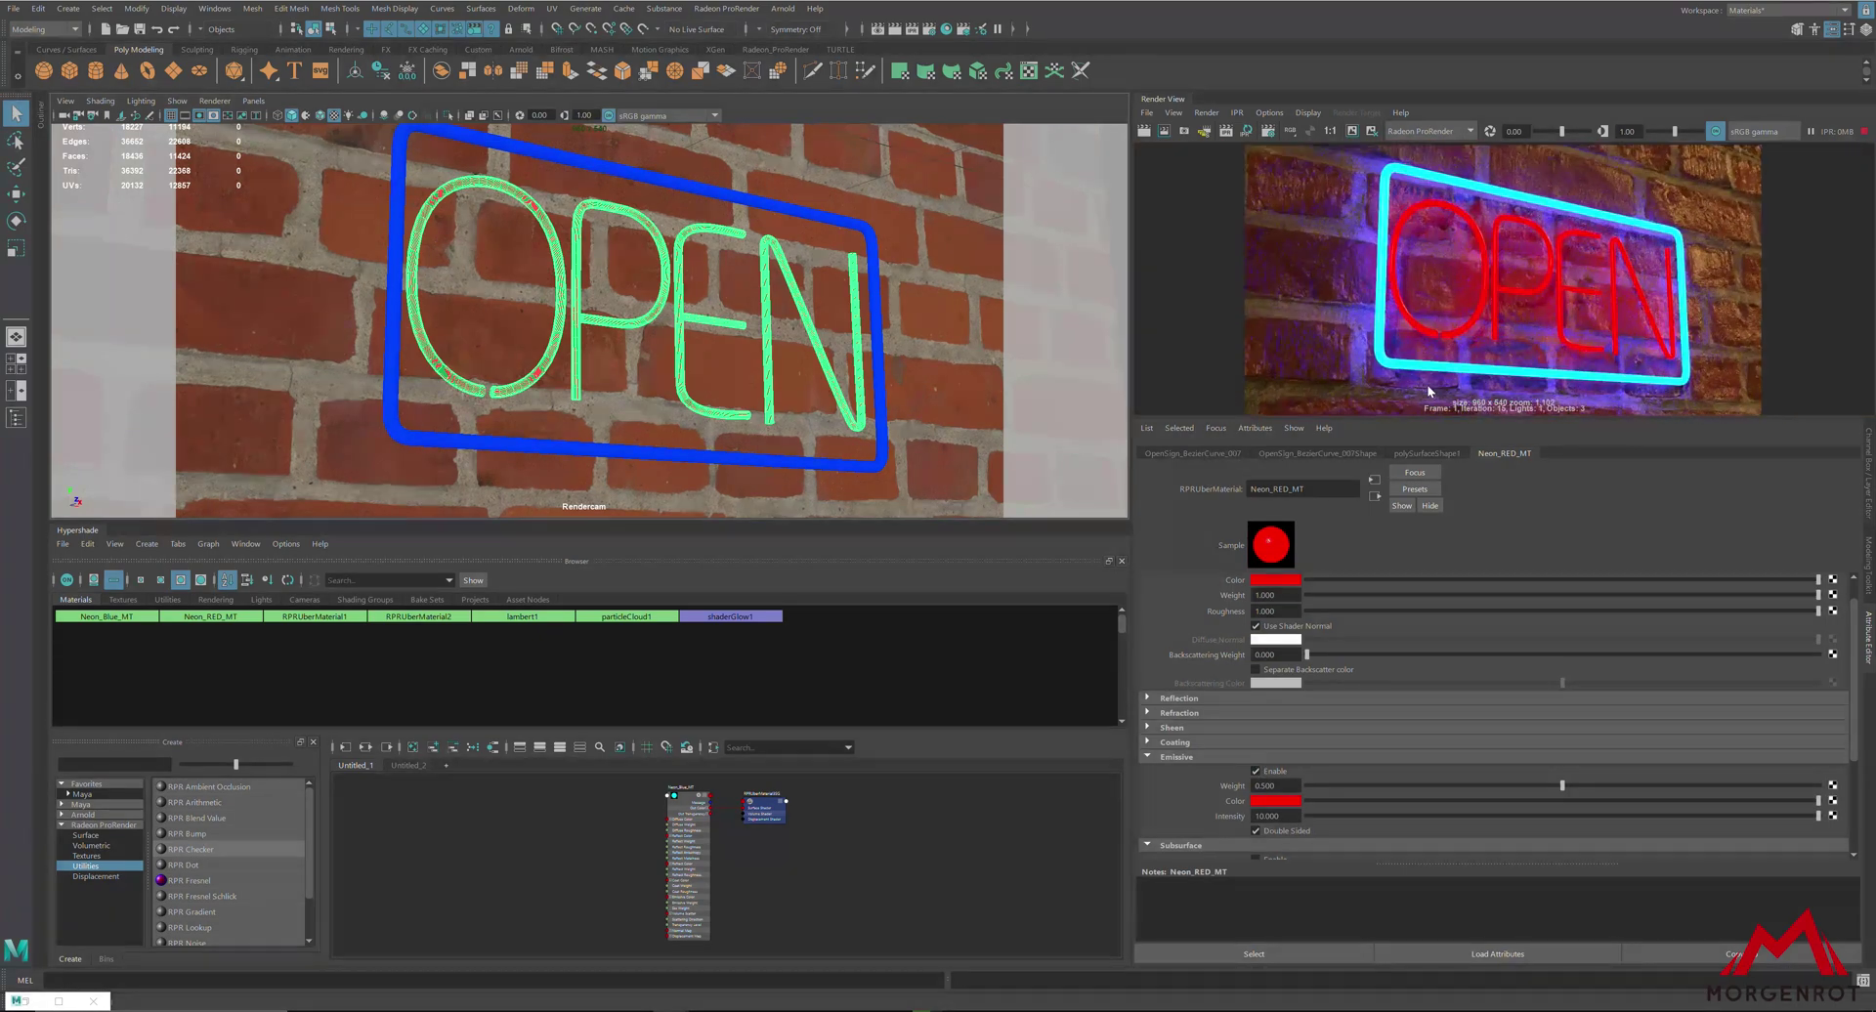
{"action": "scroll", "coordinate": [1429, 331], "scroll_direction": "down", "scroll_amount": 1}
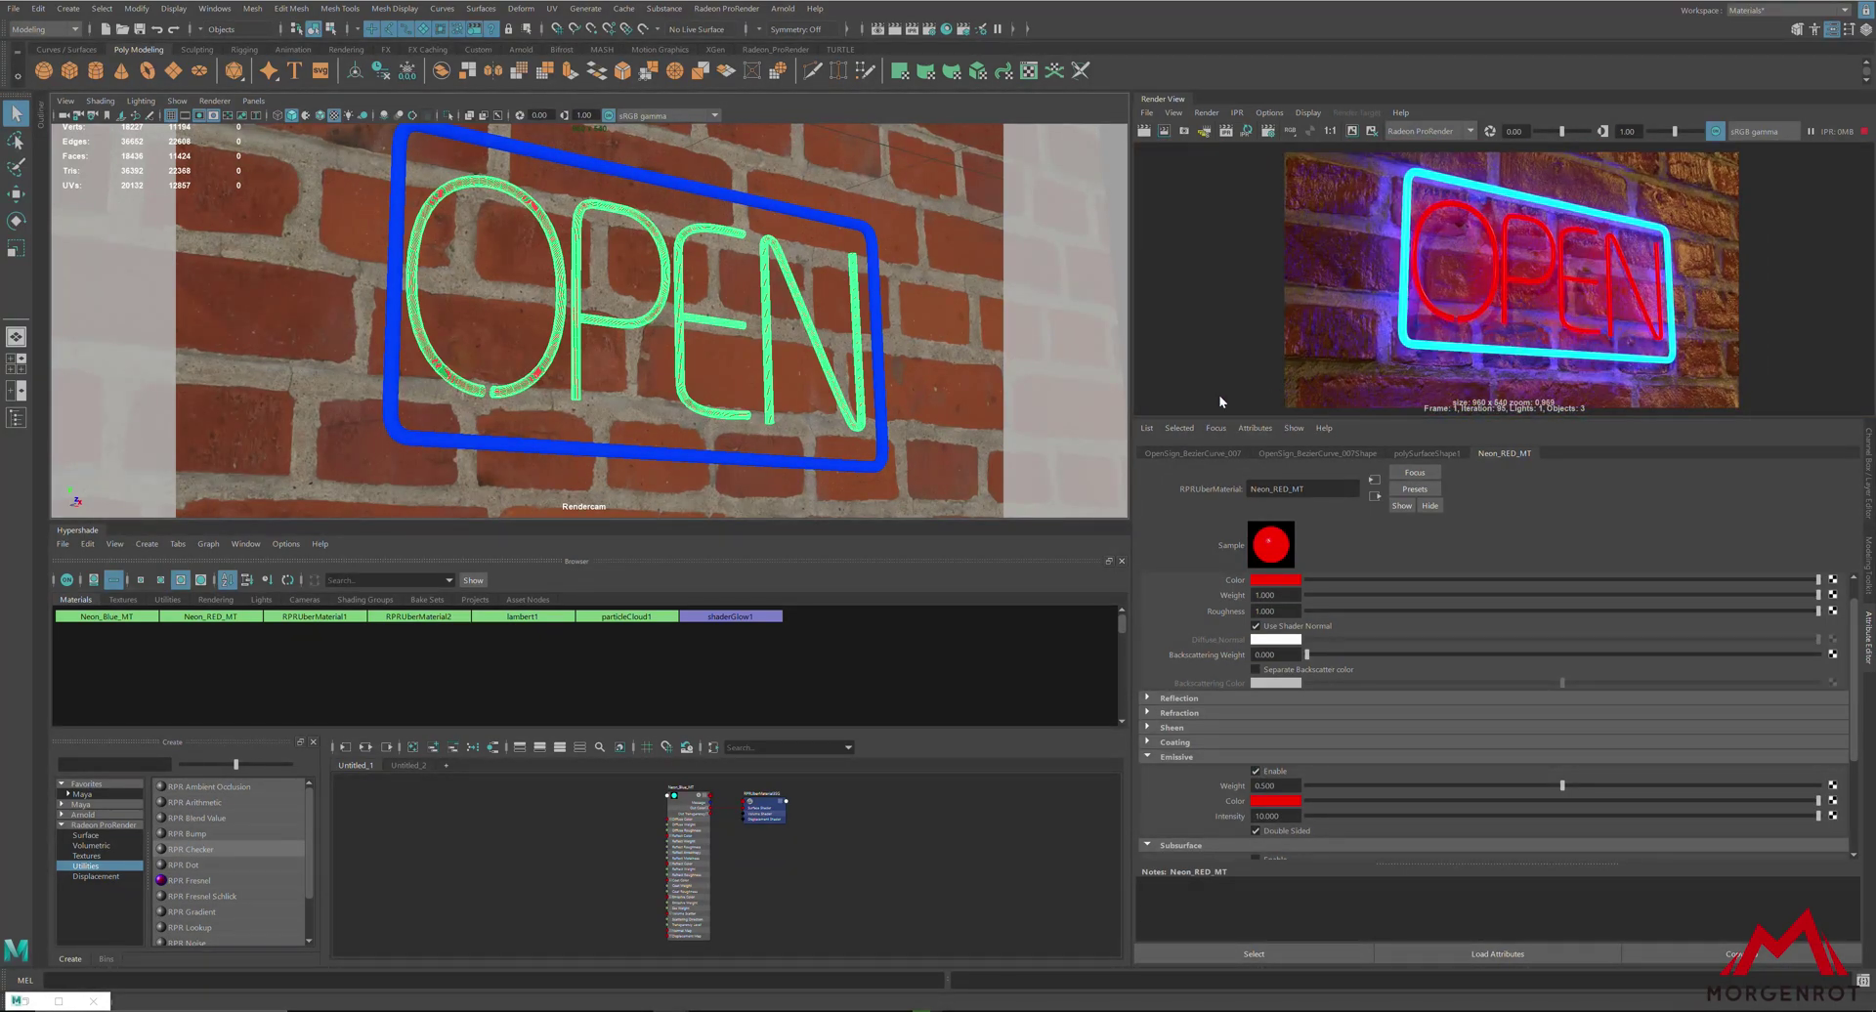